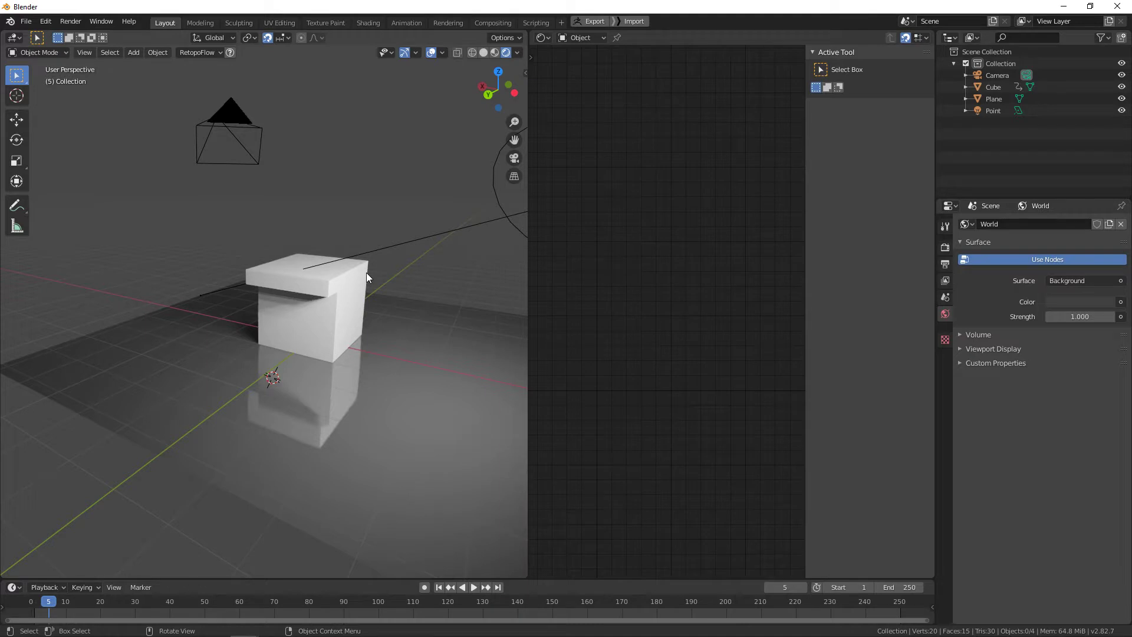
Step: Add a cube mesh and raise it 3' along the Z axis above the existing cube
{"action": "middle_click_drag", "start_coordinate": [379, 263], "coordinate": [379, 261]}
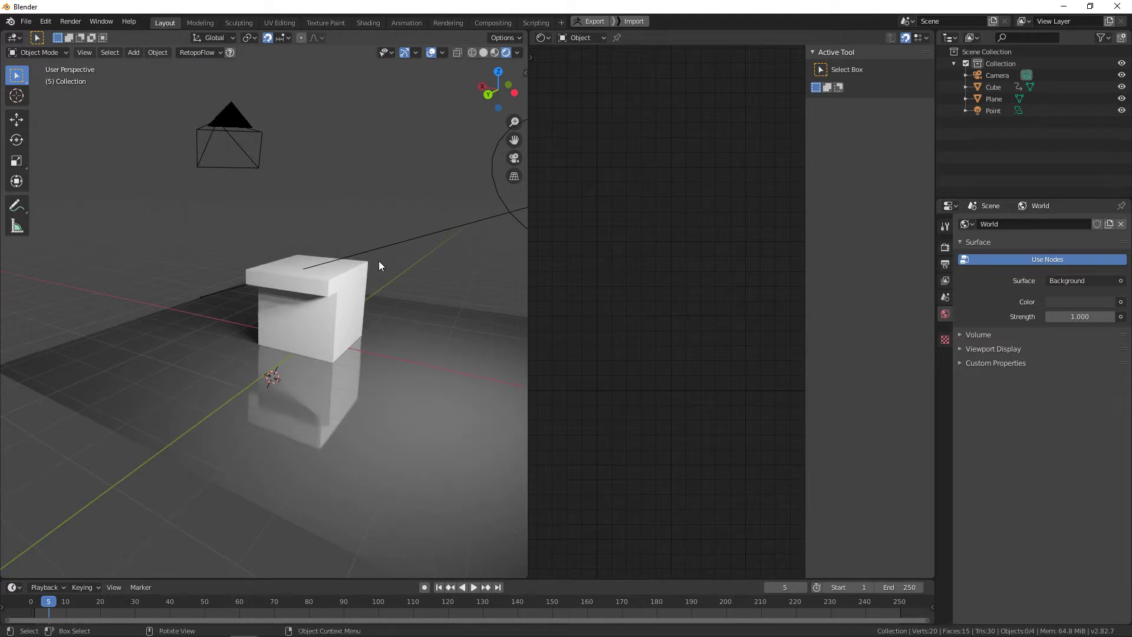
{"action": "key", "text": "shift+a"}
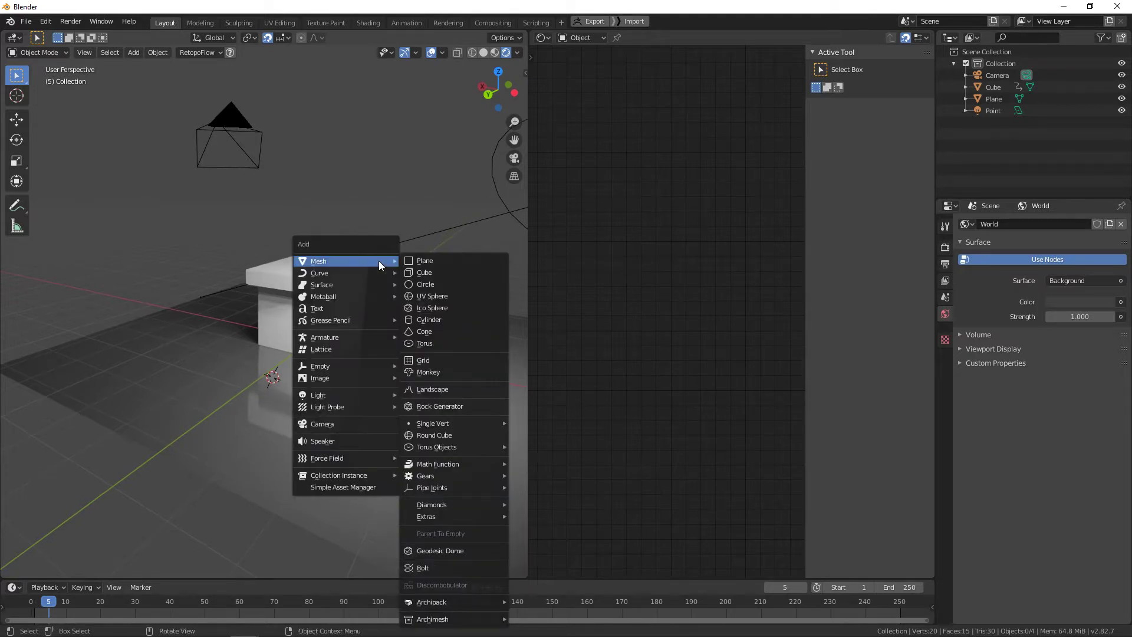
{"action": "left_click", "coordinate": [425, 273]}
{"action": "middle_click_drag", "start_coordinate": [412, 294], "coordinate": [333, 324]}
{"action": "key", "text": "g"}
{"action": "key", "text": "z"}
{"action": "left_click", "coordinate": [302, 230]}
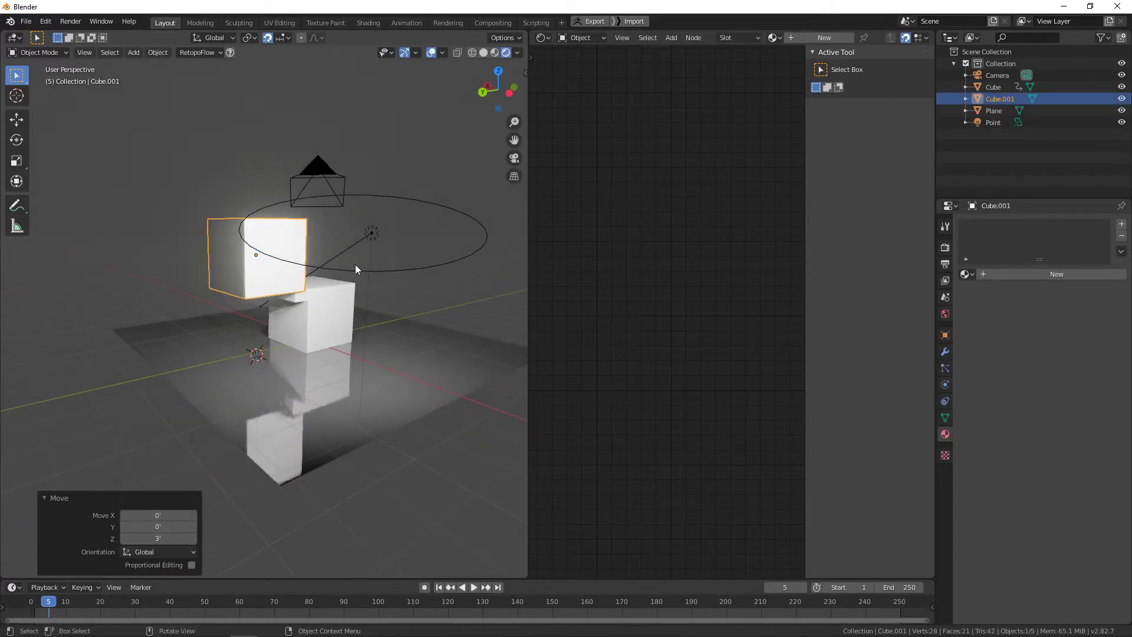
{"action": "key", "text": "s"}
{"action": "right_click", "coordinate": [493, 267]}
{"action": "middle_click_drag", "start_coordinate": [198, 268], "coordinate": [245, 288]}
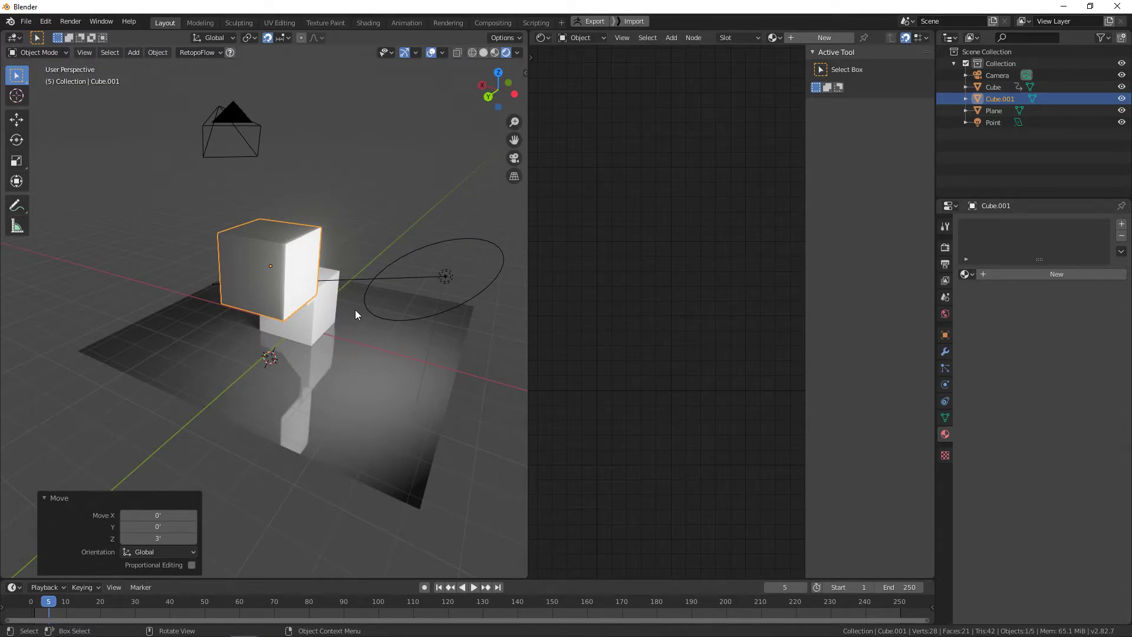
{"action": "middle_click_drag", "start_coordinate": [355, 309], "coordinate": [292, 274]}
{"action": "key", "text": "Tab"}
{"action": "key", "text": "Tab"}
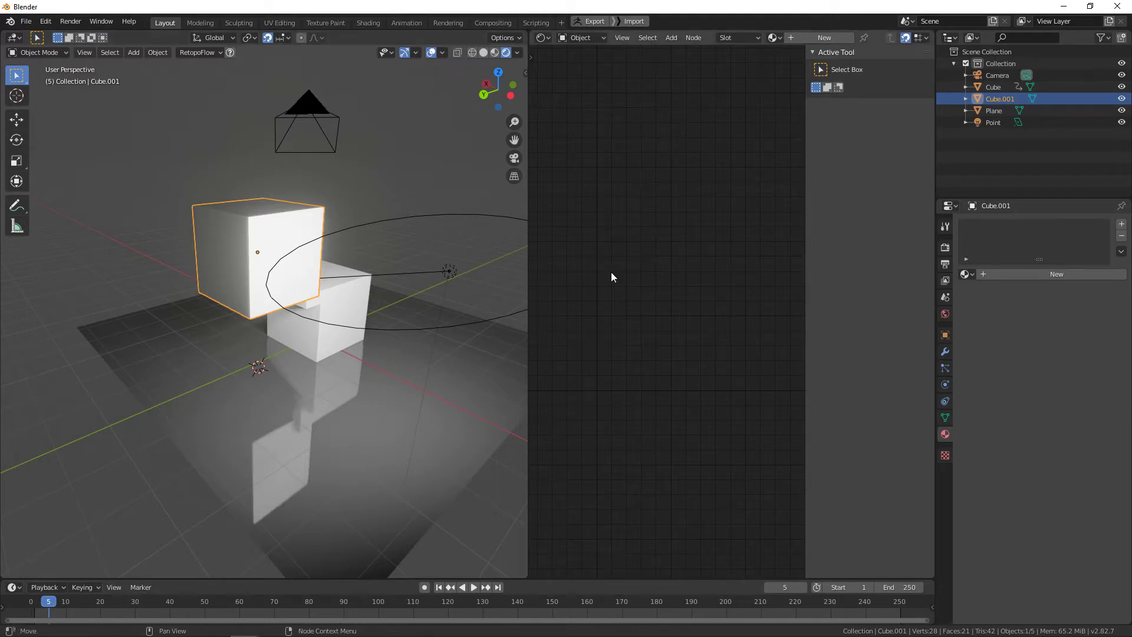
Step: Cut the raised cube with two evenly spaced horizontal edge loops
{"action": "middle_click_drag", "start_coordinate": [215, 268], "coordinate": [237, 267]}
{"action": "scroll", "coordinate": [259, 263], "scroll_direction": "up", "scroll_amount": 1}
{"action": "key", "text": "Tab"}
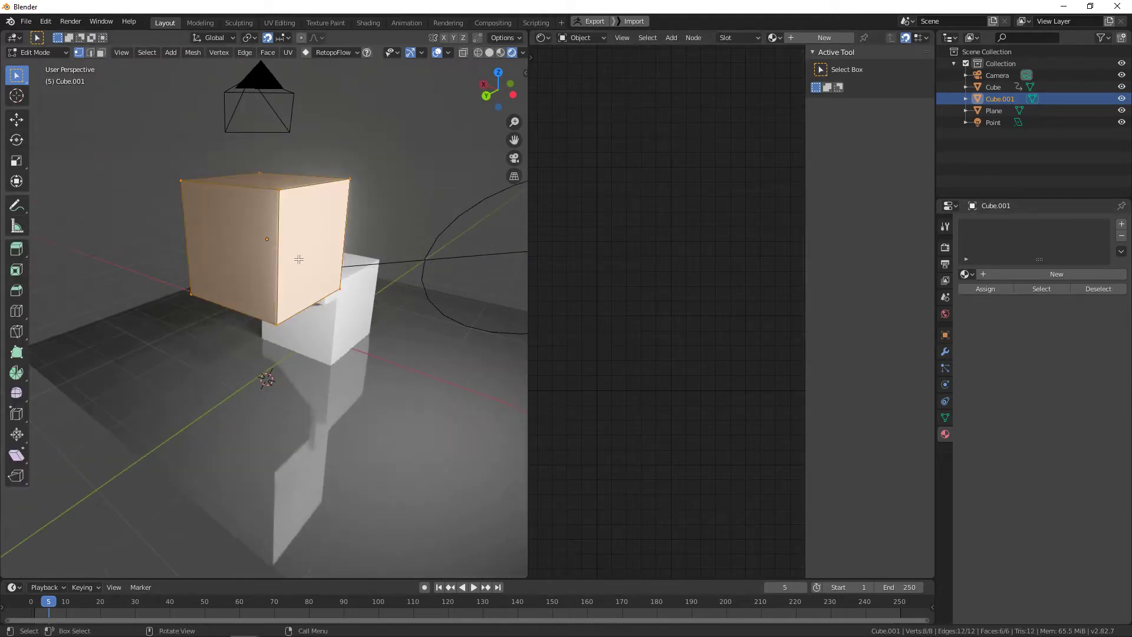
{"action": "key", "text": "ctrl+r"}
{"action": "scroll", "coordinate": [290, 252], "scroll_direction": "up", "scroll_amount": 1}
{"action": "left_click", "coordinate": [290, 252]}
{"action": "left_click", "coordinate": [290, 252]}
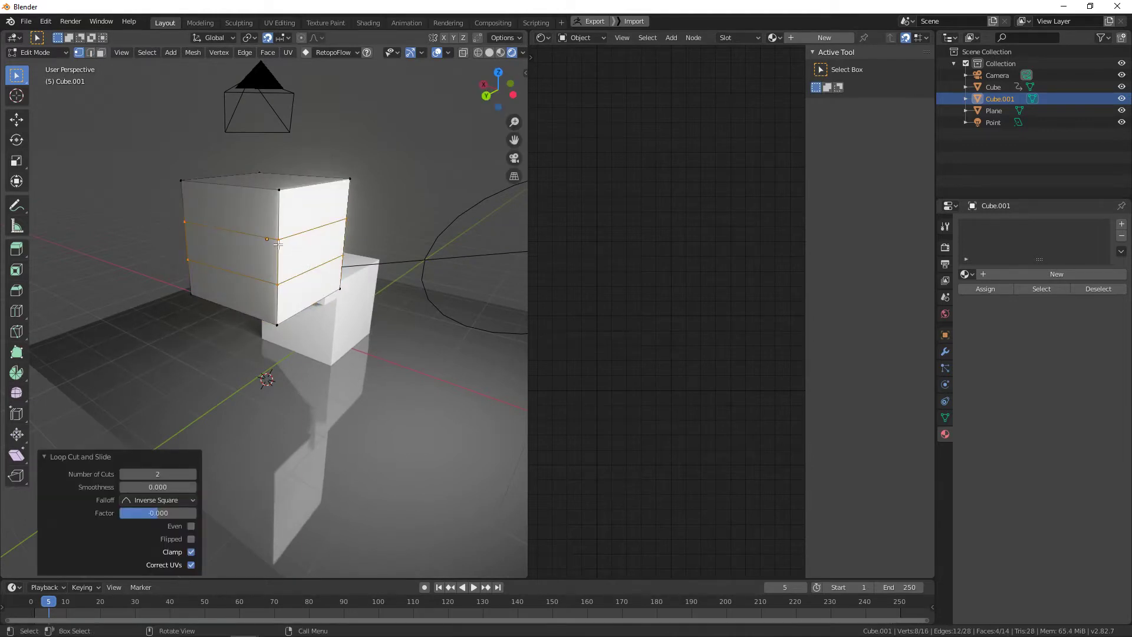
Step: Extrude the middle face on one side of the raised cube outward by about 1'
{"action": "left_click", "coordinate": [311, 230]}
{"action": "left_click", "coordinate": [345, 223], "text": "shift"}
{"action": "left_click", "coordinate": [344, 254], "text": "shift"}
{"action": "key", "text": "e"}
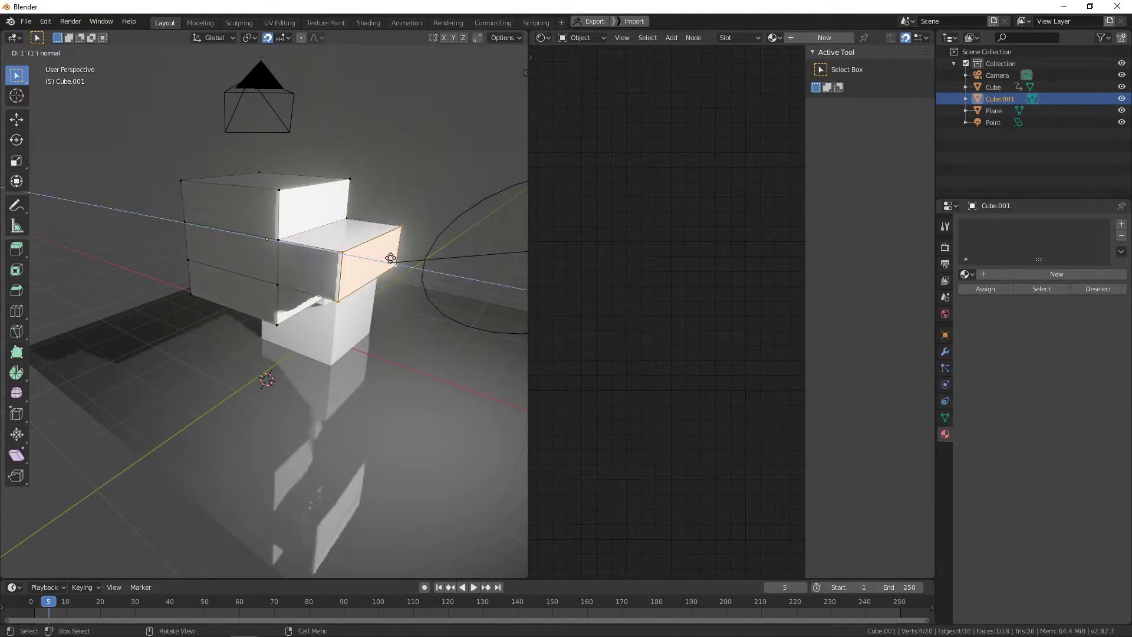
{"action": "left_click", "coordinate": [379, 258]}
{"action": "middle_click_drag", "start_coordinate": [237, 185], "coordinate": [281, 179]}
{"action": "key", "text": "Tab"}
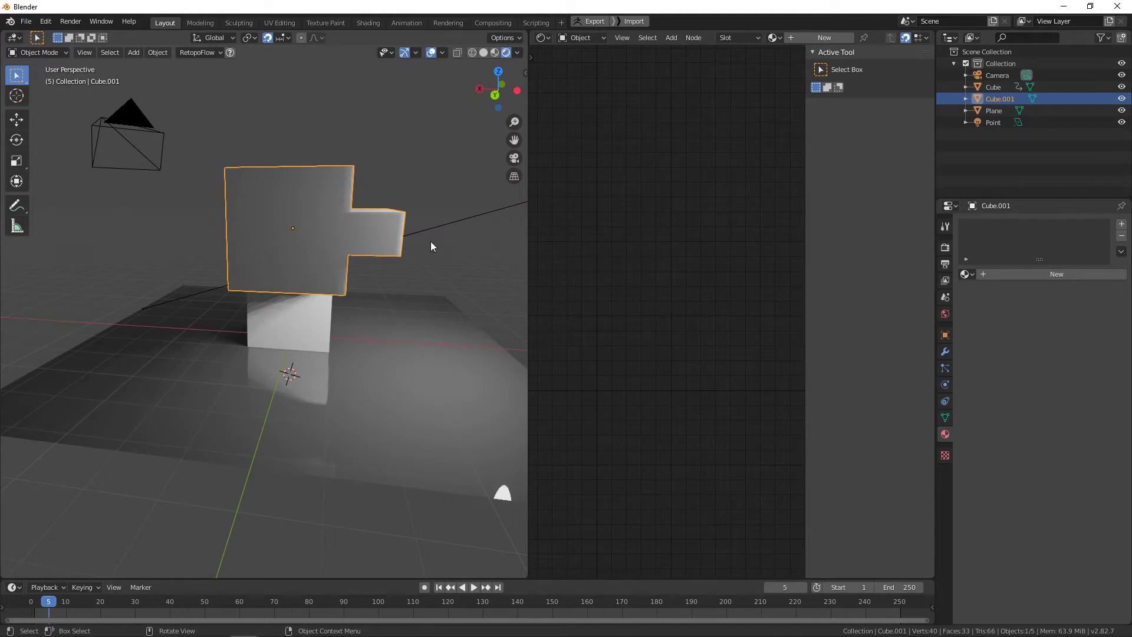
{"action": "middle_click_drag", "start_coordinate": [419, 232], "coordinate": [379, 208]}
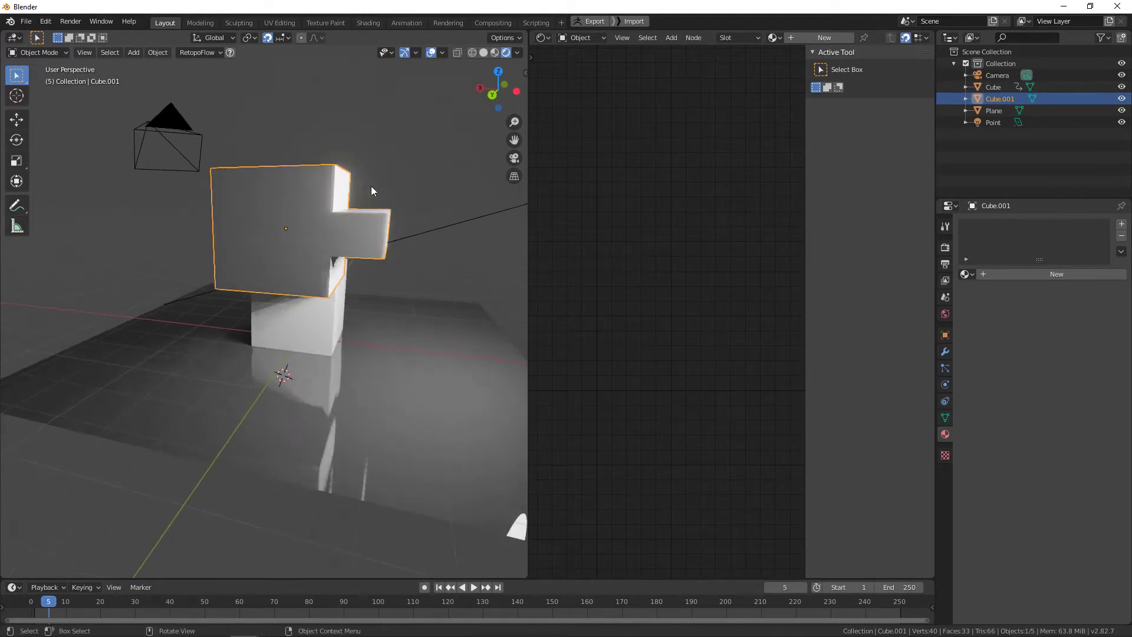
{"action": "middle_click_drag", "start_coordinate": [271, 219], "coordinate": [164, 176]}
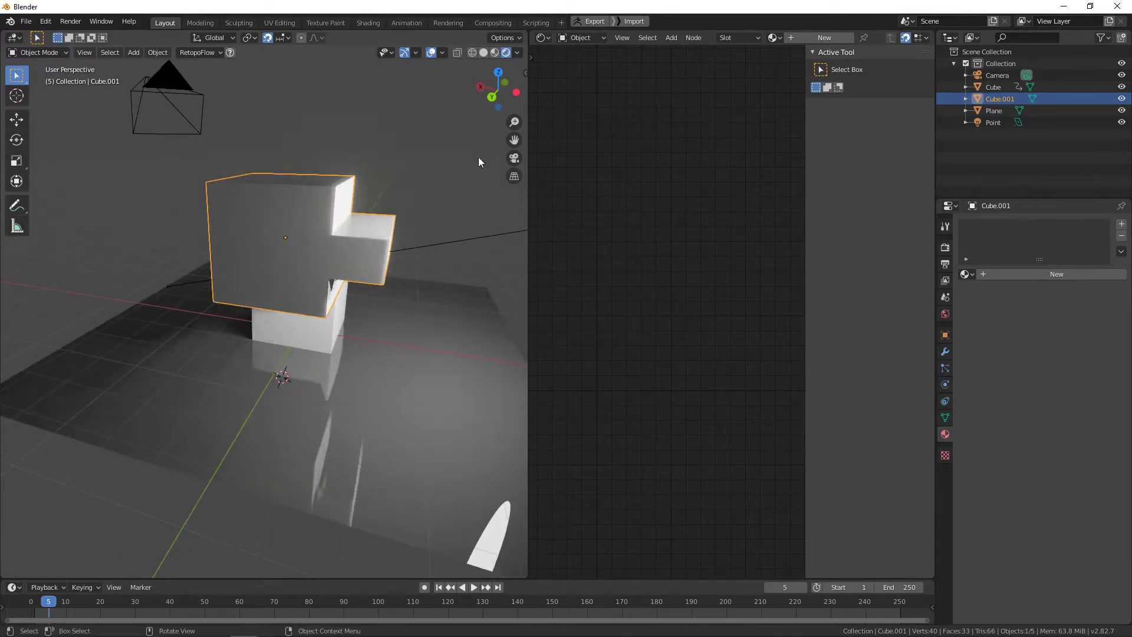
Step: Undo the extrusion and both loop cuts on the raised cube, and return to Object Mode
{"action": "key", "text": "Tab"}
{"action": "key", "text": "ctrl+z"}
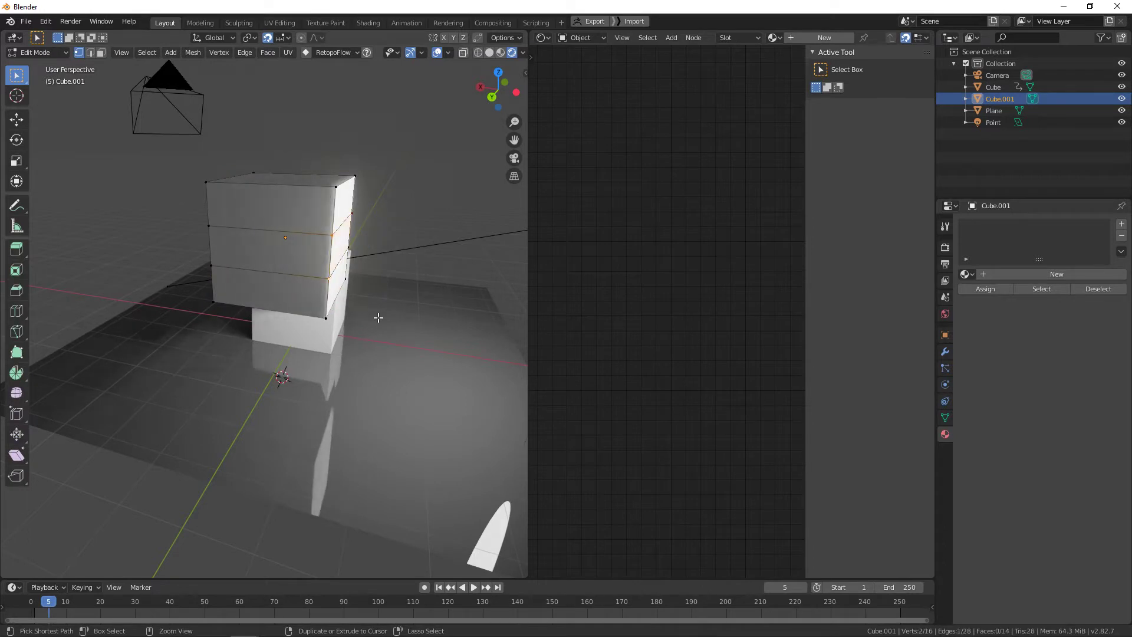
{"action": "key", "text": "ctrl+z"}
{"action": "key", "text": "ctrl+z"}
{"action": "key", "text": "ctrl+z"}
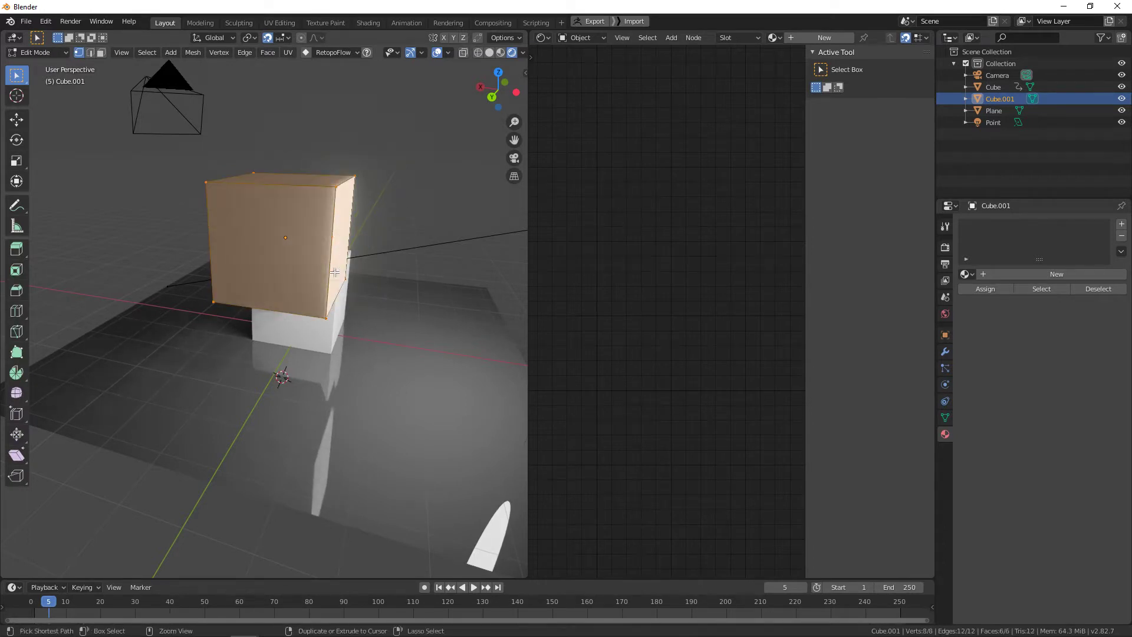
{"action": "middle_click_drag", "start_coordinate": [402, 296], "coordinate": [334, 305]}
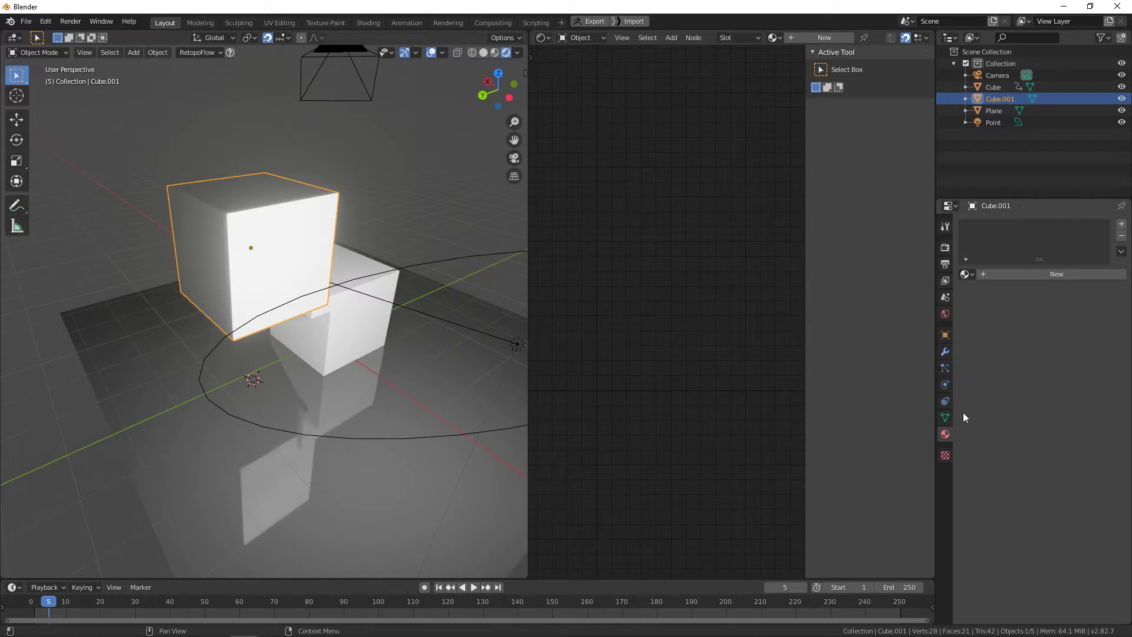
Step: Give the raised cube a new material named Volume1 with Principled Volume as its surface shader
{"action": "middle_click_drag", "start_coordinate": [426, 236], "coordinate": [443, 212]}
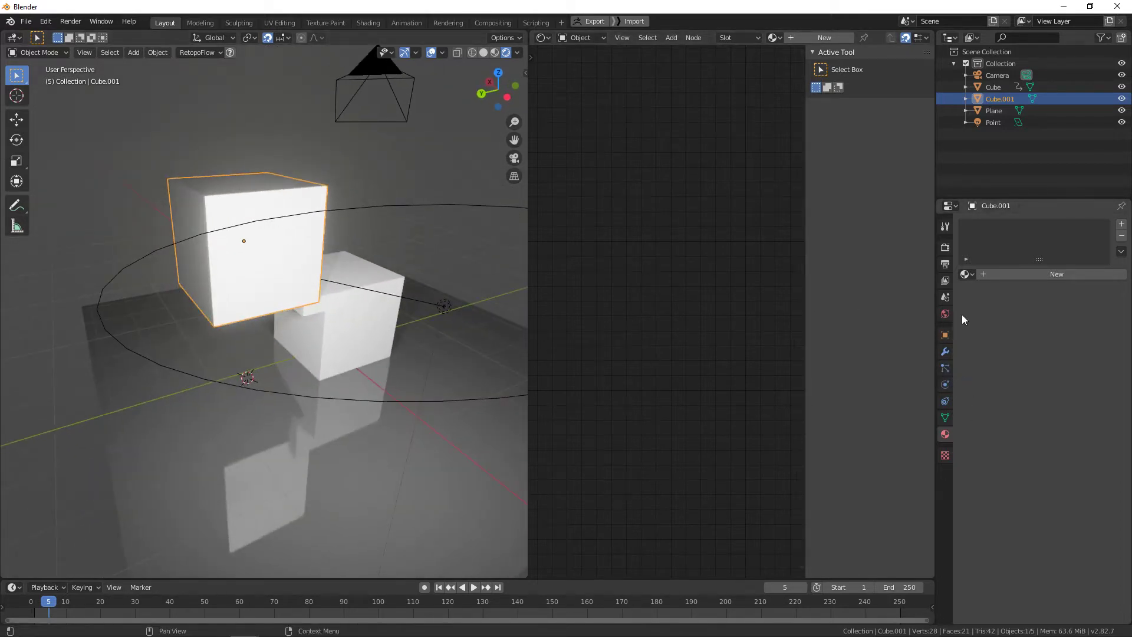
{"action": "middle_click_drag", "start_coordinate": [254, 203], "coordinate": [234, 188]}
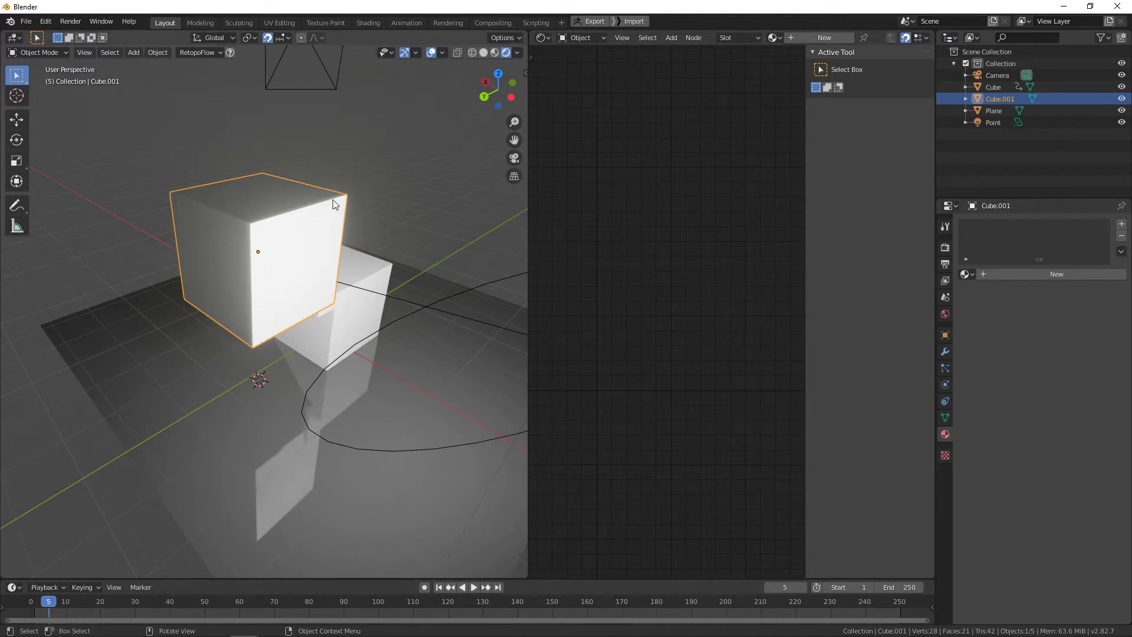
{"action": "left_click", "coordinate": [1047, 276]}
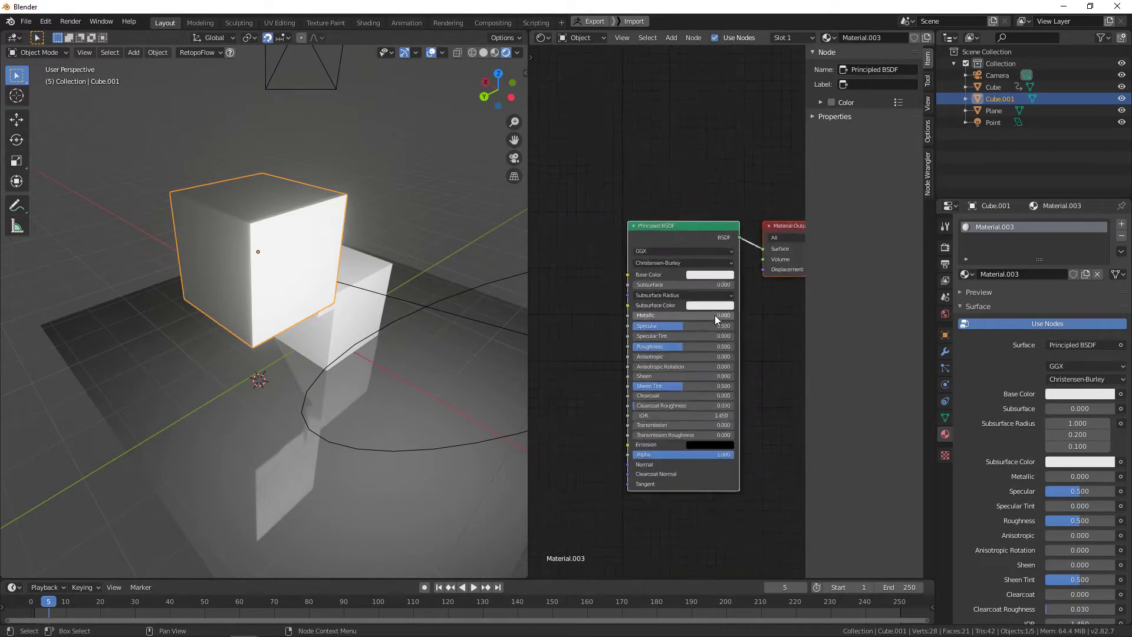
{"action": "key", "text": "Home"}
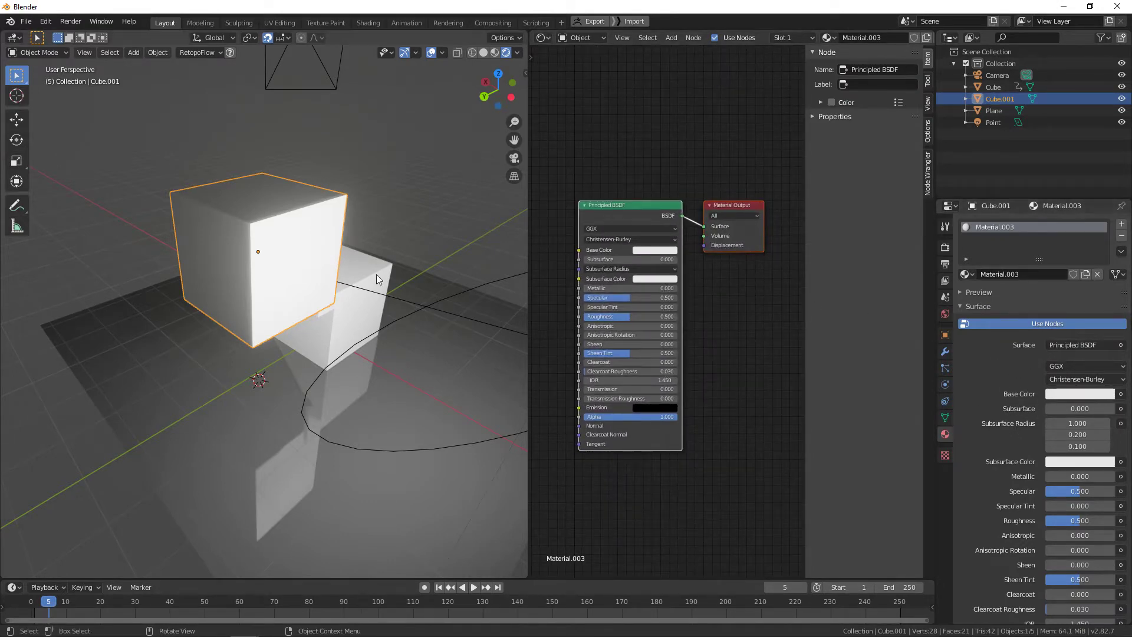
{"action": "middle_click_drag", "start_coordinate": [376, 274], "coordinate": [415, 270]}
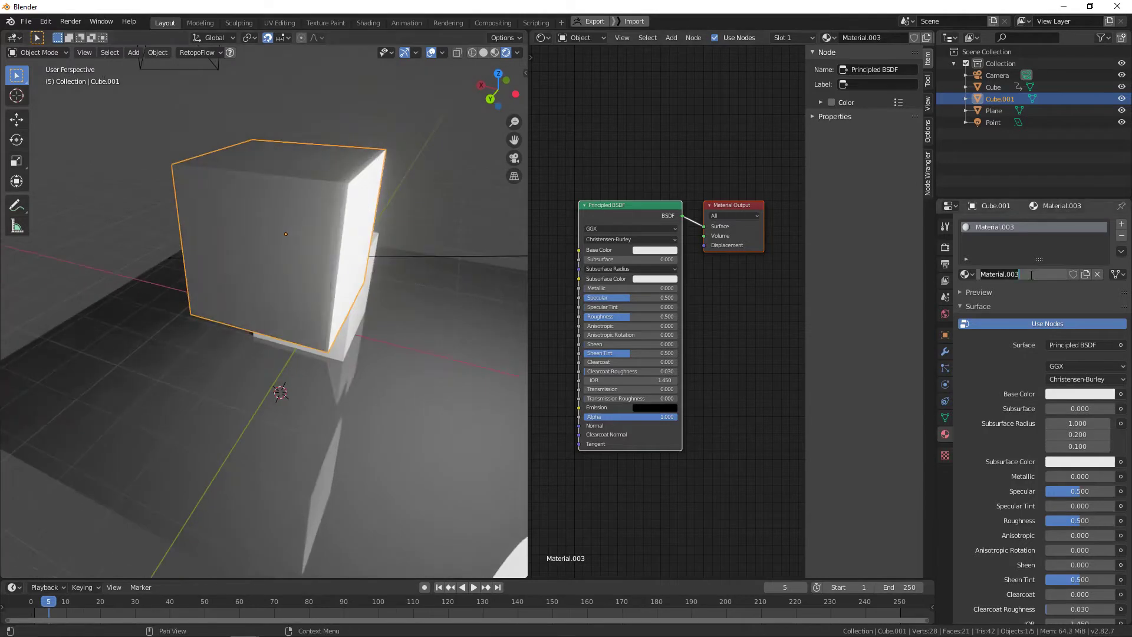
{"action": "type", "text": "Volume1"}
{"action": "key", "text": "Return"}
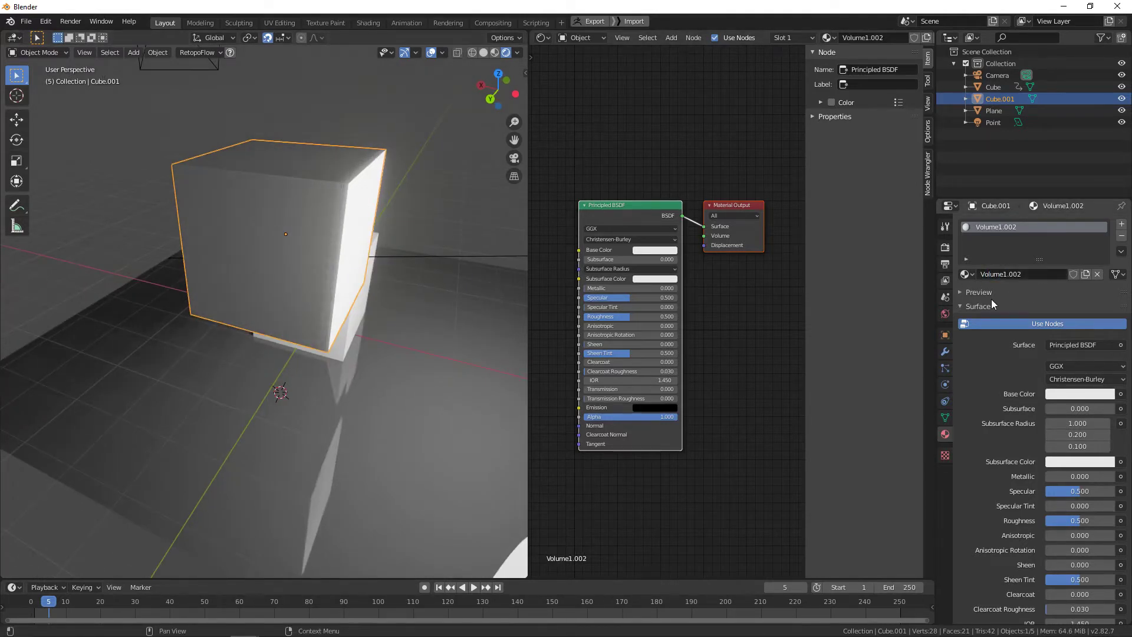
{"action": "left_click", "coordinate": [1080, 345]}
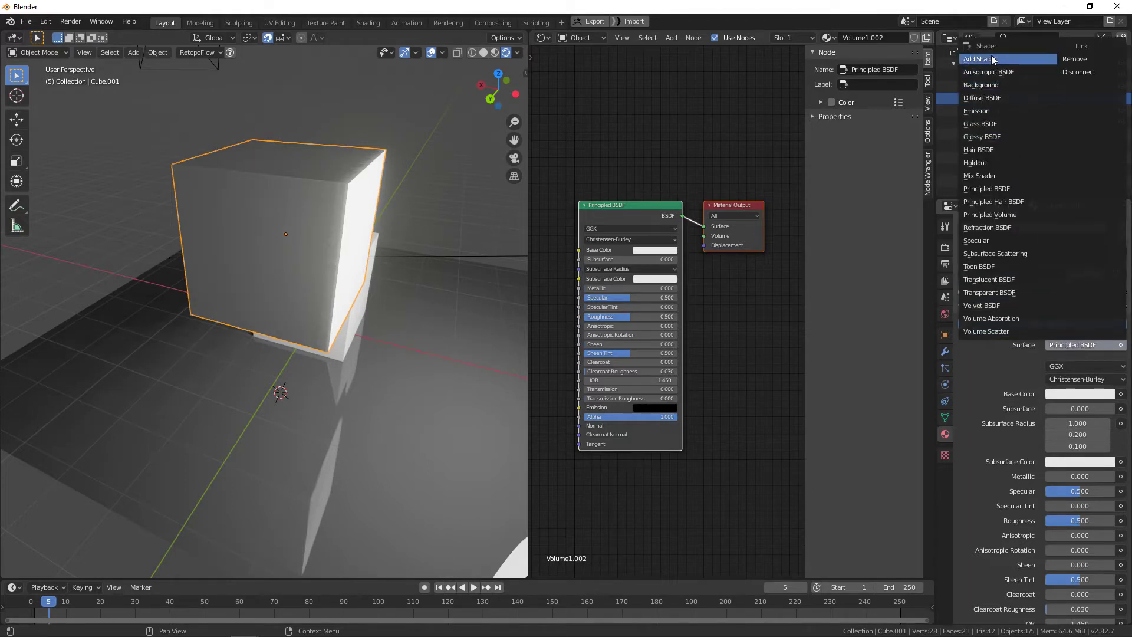
{"action": "left_click", "coordinate": [997, 213]}
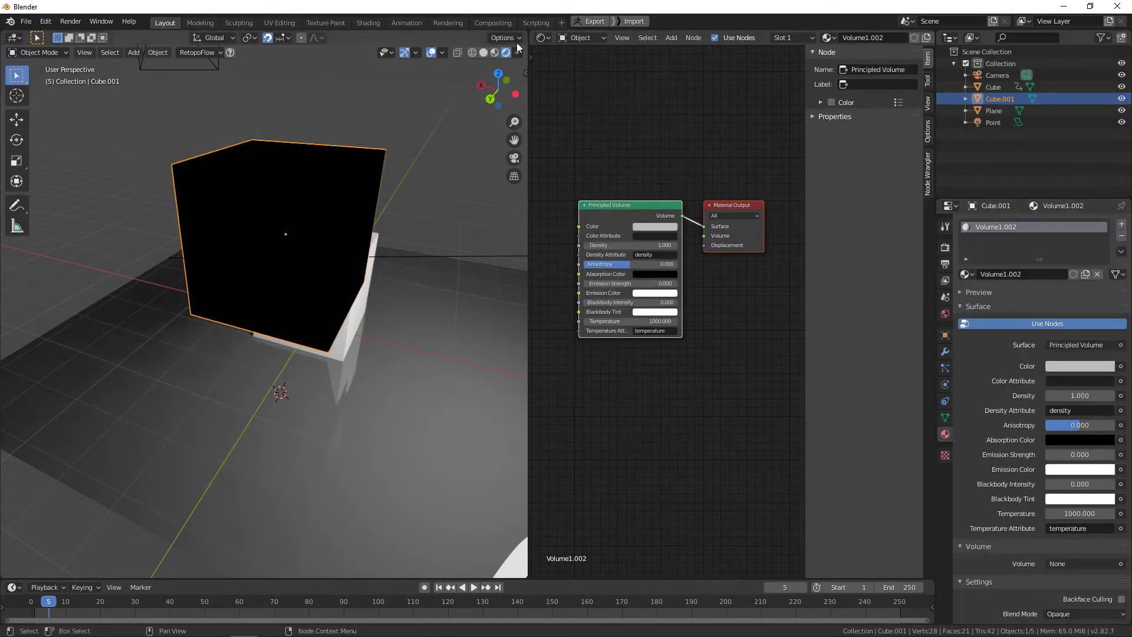
Step: Merge the shader editor areas into the 3D viewport so it fills the whole width beside the properties
{"action": "left_click_drag", "start_coordinate": [530, 34], "coordinate": [632, 37]}
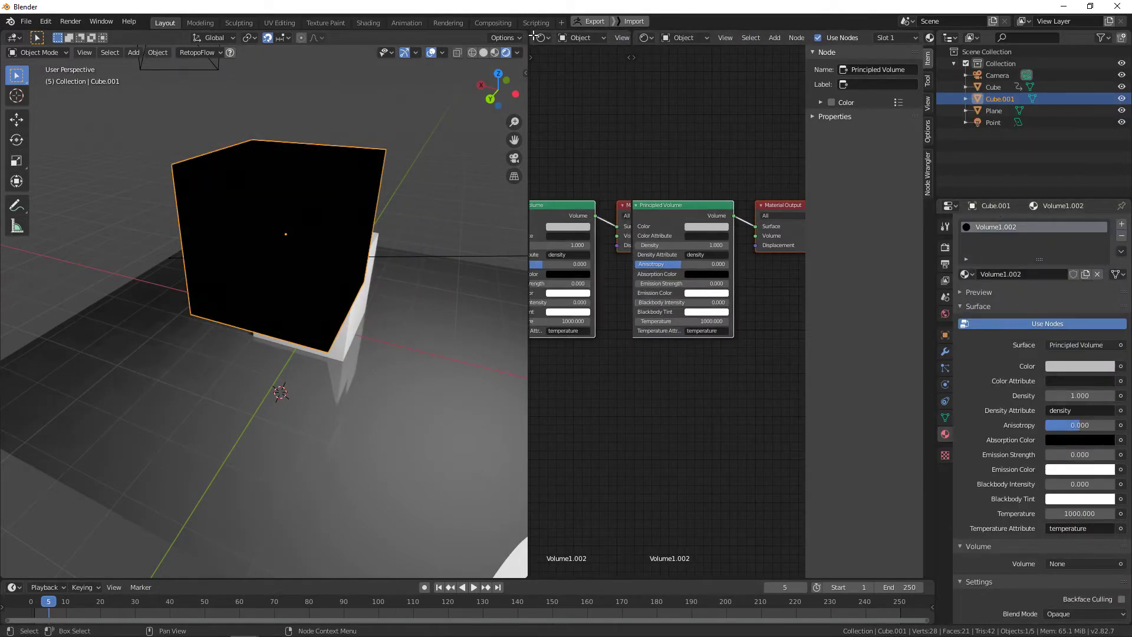
{"action": "right_click", "coordinate": [528, 42]}
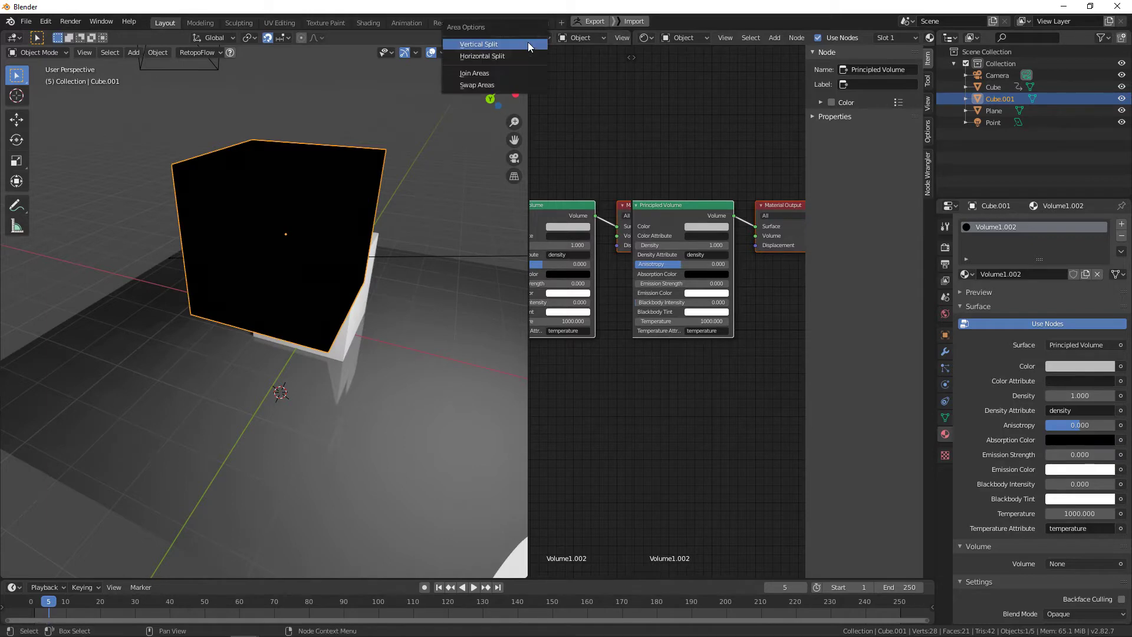
{"action": "left_click", "coordinate": [519, 73]}
{"action": "left_click", "coordinate": [595, 71]}
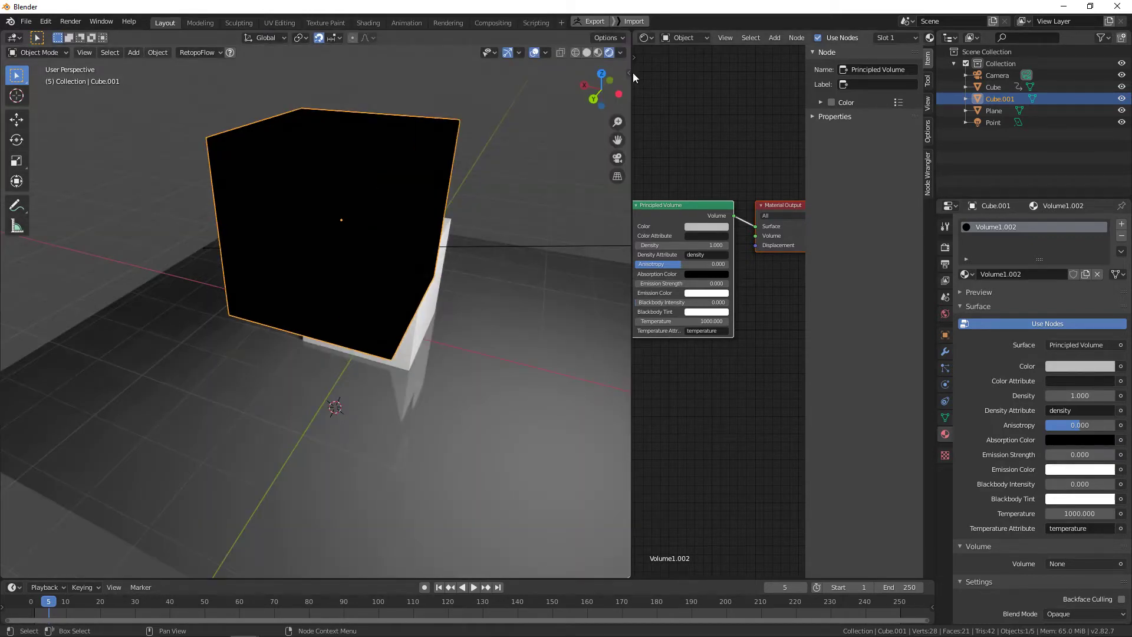
{"action": "right_click", "coordinate": [634, 73]}
{"action": "left_click", "coordinate": [769, 95]}
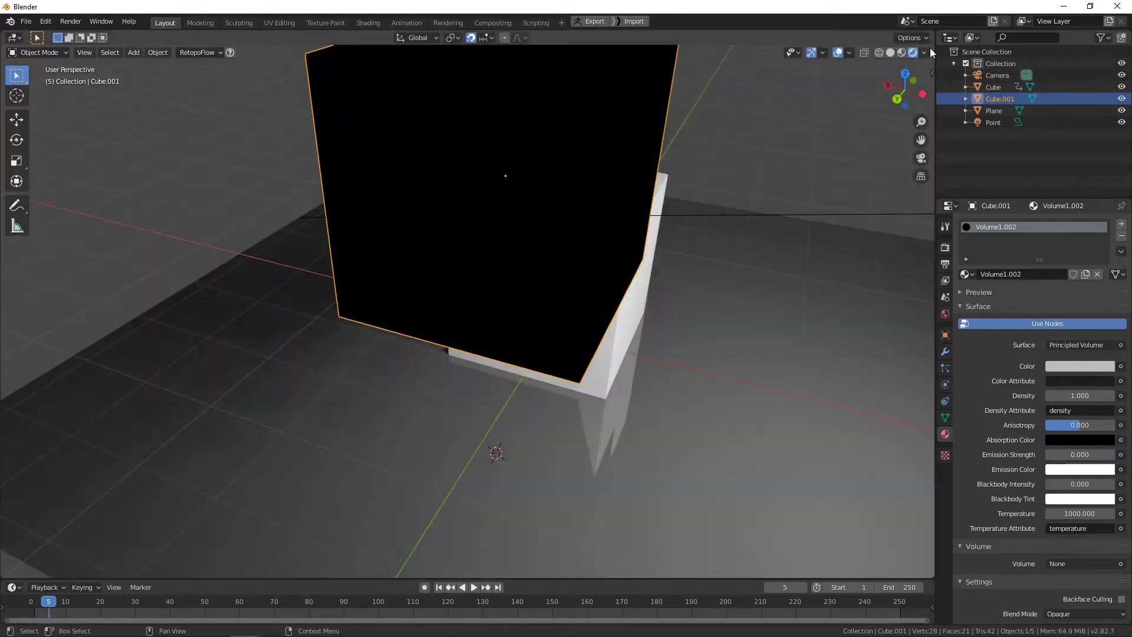
{"action": "middle_click_drag", "start_coordinate": [526, 205], "coordinate": [862, 312]}
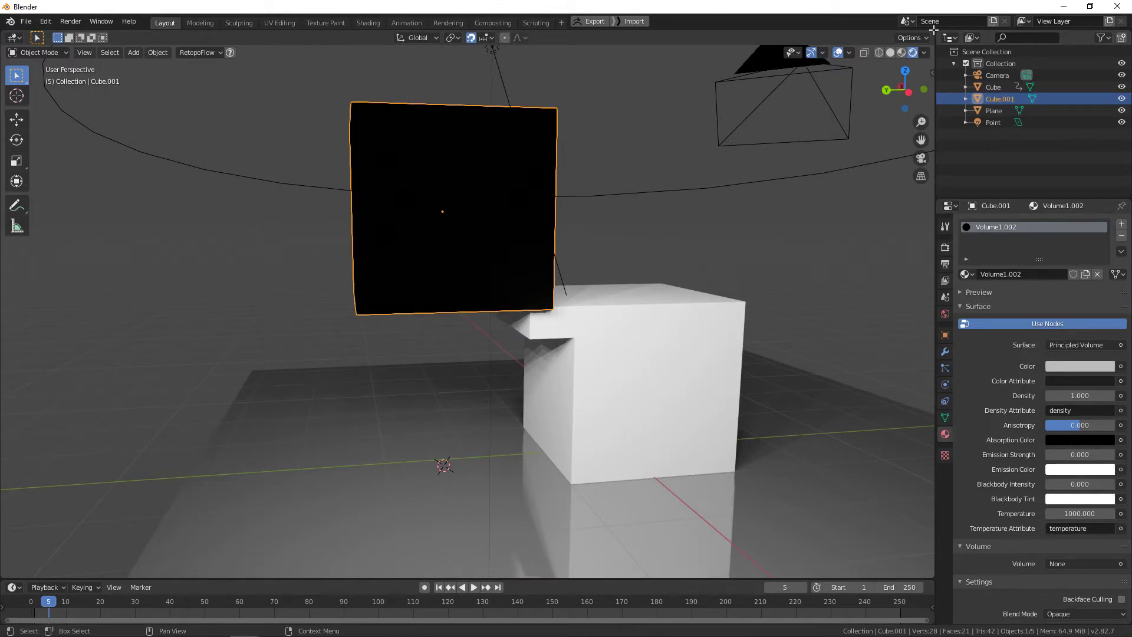
Step: Split the 3D viewport vertically and turn the new area into a Shader Editor framing the raised cube's material nodes
{"action": "left_click_drag", "start_coordinate": [921, 31], "coordinate": [593, 177]}
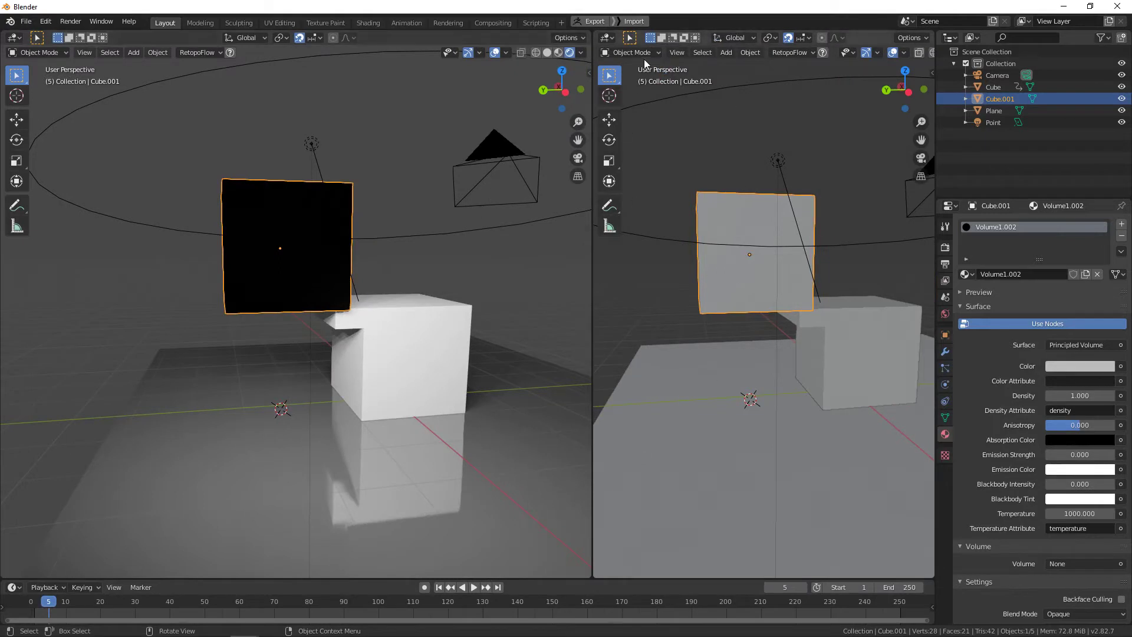
{"action": "left_click", "coordinate": [607, 38]}
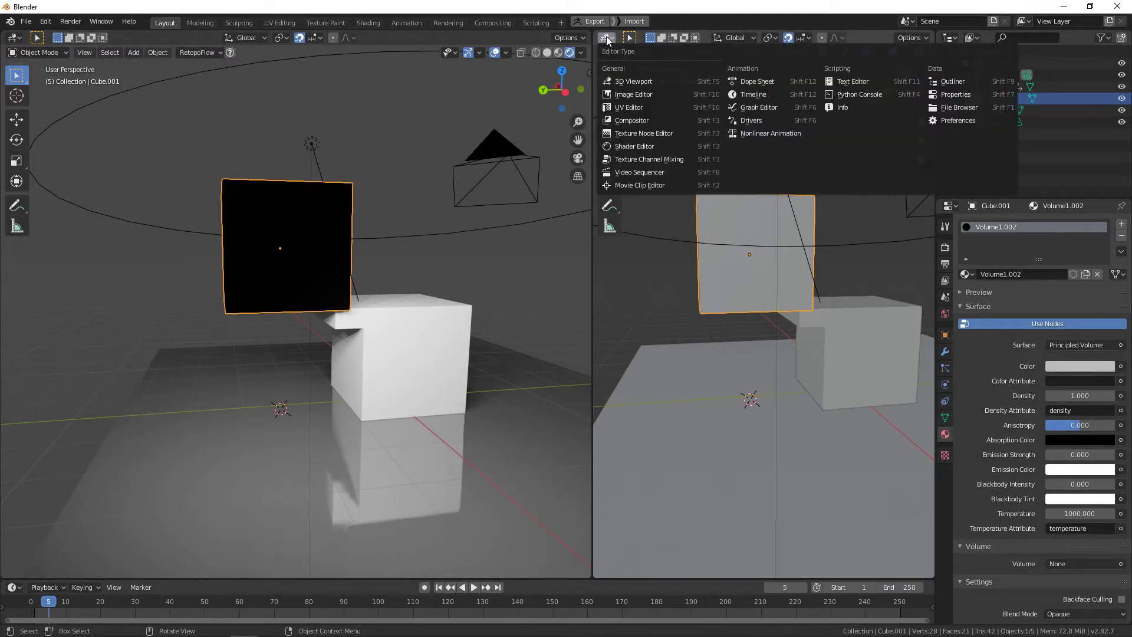
{"action": "left_click", "coordinate": [649, 149]}
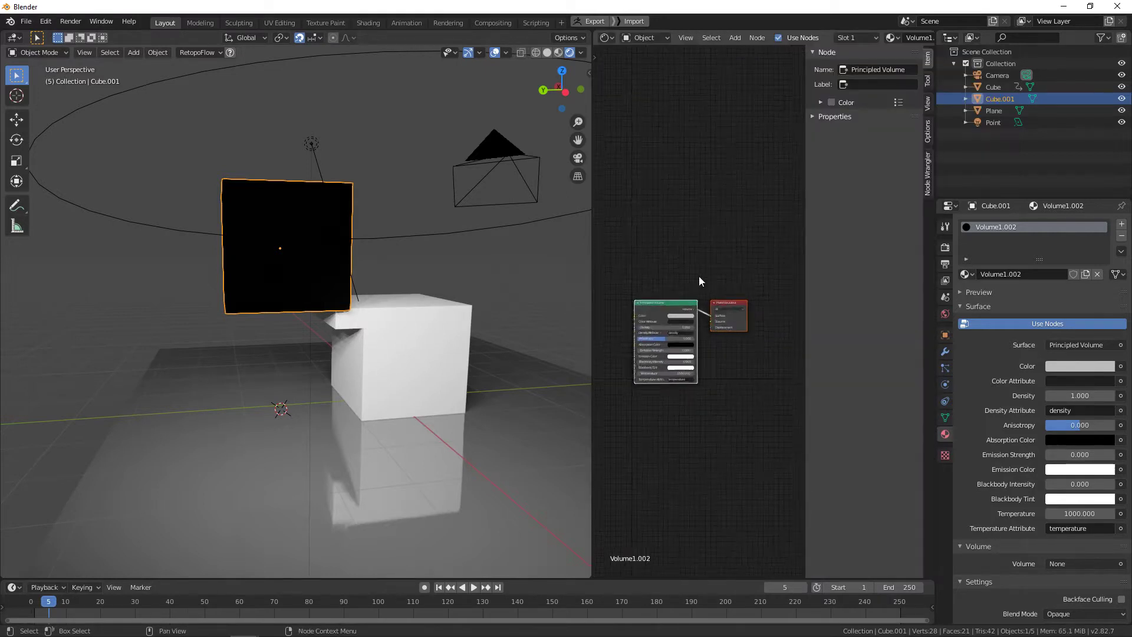
{"action": "scroll", "coordinate": [699, 276], "scroll_direction": "up", "scroll_amount": 2}
{"action": "middle_click_drag", "start_coordinate": [684, 252], "coordinate": [716, 185]}
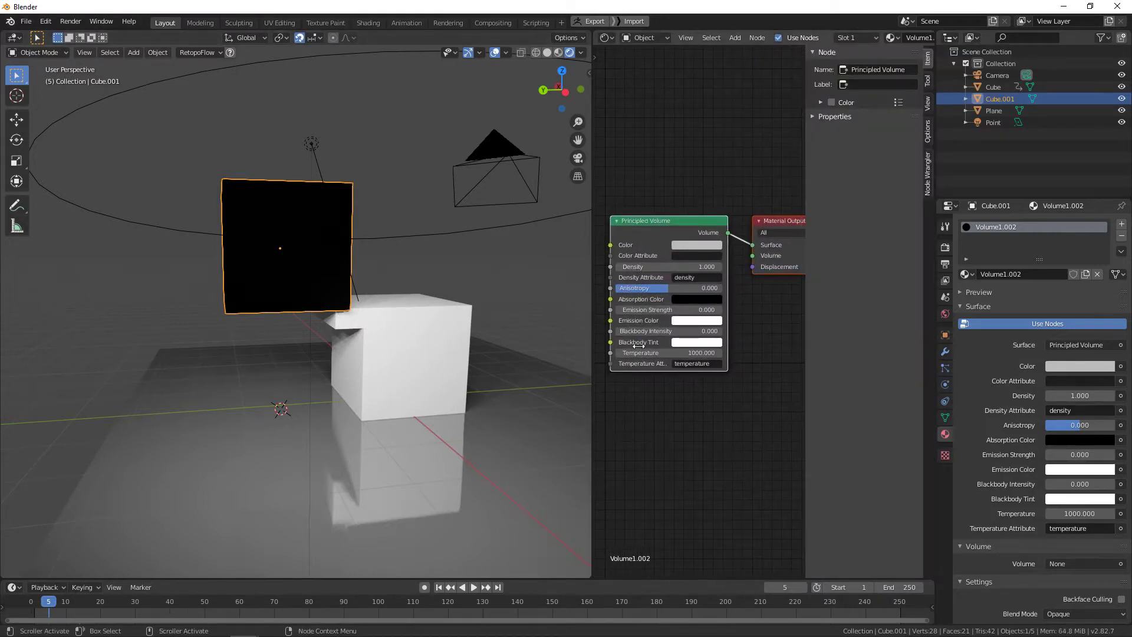
Step: Select the lower cube and floor plane in turn to view their material nodes, and reselect the raised cube
{"action": "left_click", "coordinate": [367, 328]}
{"action": "left_click", "coordinate": [335, 276]}
{"action": "left_click", "coordinate": [499, 468]}
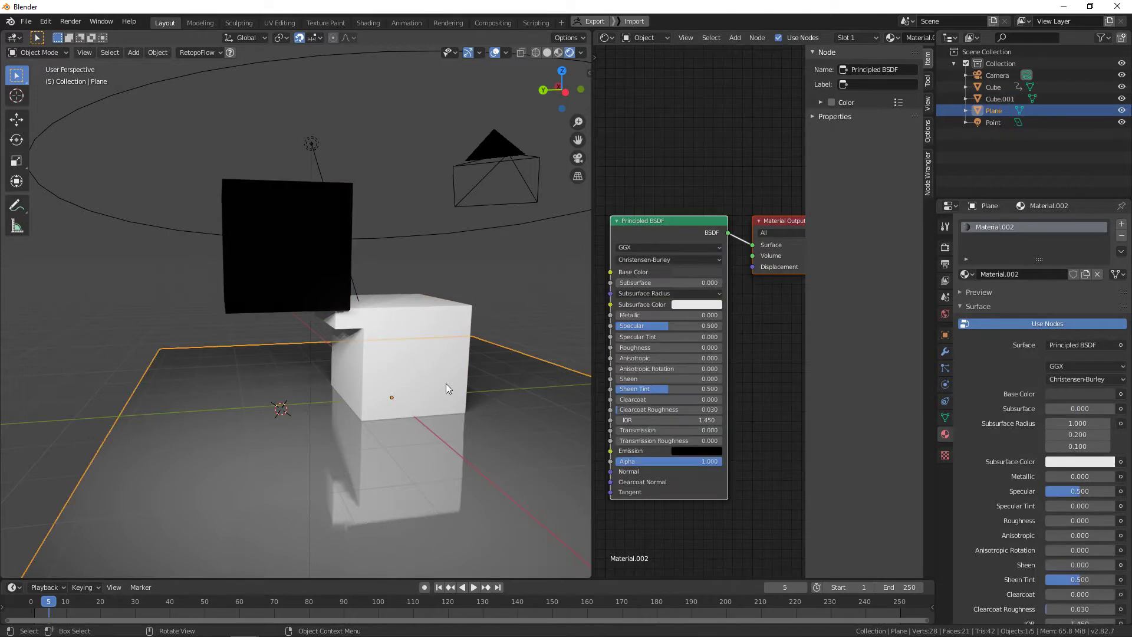
{"action": "left_click", "coordinate": [420, 371]}
{"action": "left_click", "coordinate": [319, 275]}
Step: Examine the raised cube from several sides and its Principled Volume node's link to the Material Output
{"action": "middle_click_drag", "start_coordinate": [356, 313], "coordinate": [386, 325]}
{"action": "scroll", "coordinate": [327, 315], "scroll_direction": "up", "scroll_amount": 2}
{"action": "scroll", "coordinate": [696, 286], "scroll_direction": "up", "scroll_amount": 3}
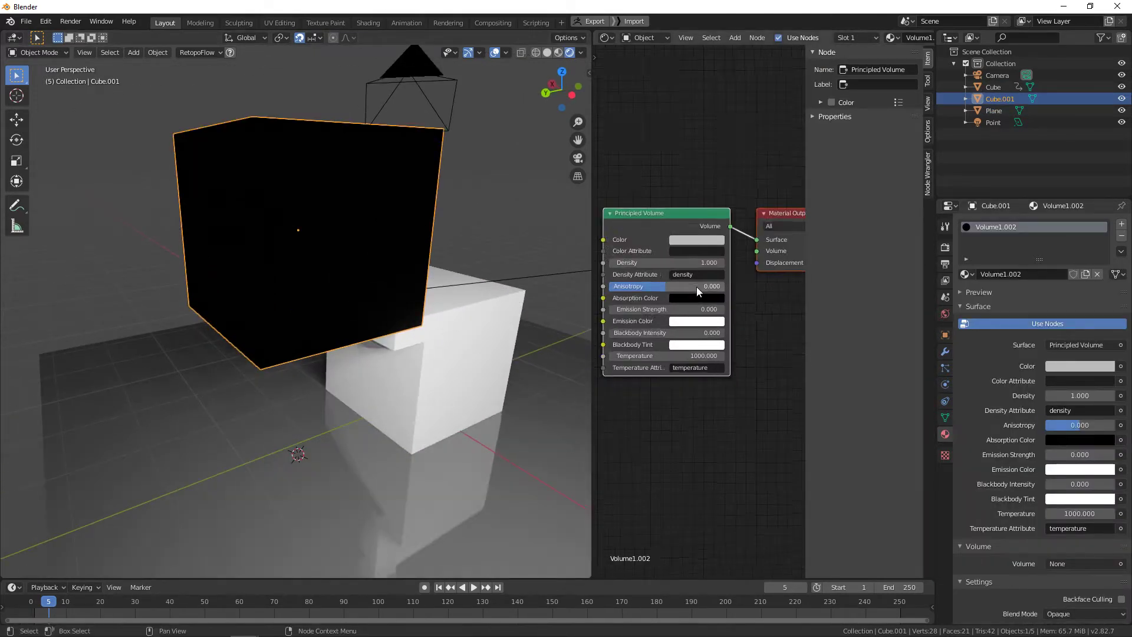
{"action": "middle_click_drag", "start_coordinate": [716, 263], "coordinate": [756, 240]}
{"action": "scroll", "coordinate": [756, 239], "scroll_direction": "down", "scroll_amount": 1}
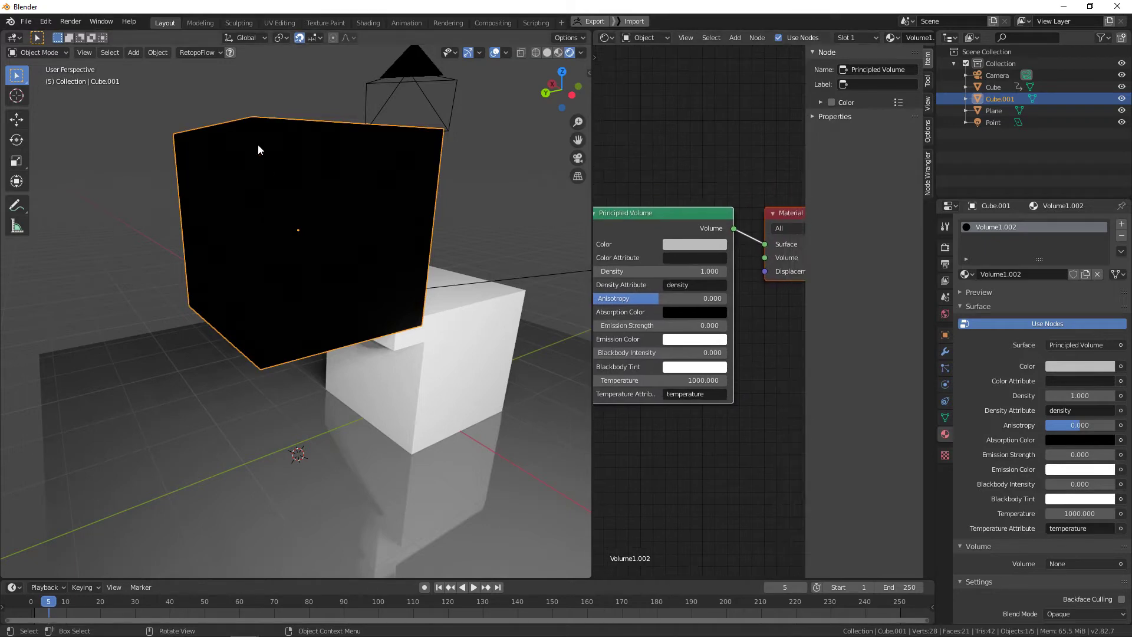
{"action": "middle_click_drag", "start_coordinate": [350, 265], "coordinate": [253, 246]}
{"action": "scroll", "coordinate": [363, 232], "scroll_direction": "down", "scroll_amount": 3}
{"action": "middle_click_drag", "start_coordinate": [364, 232], "coordinate": [365, 218]}
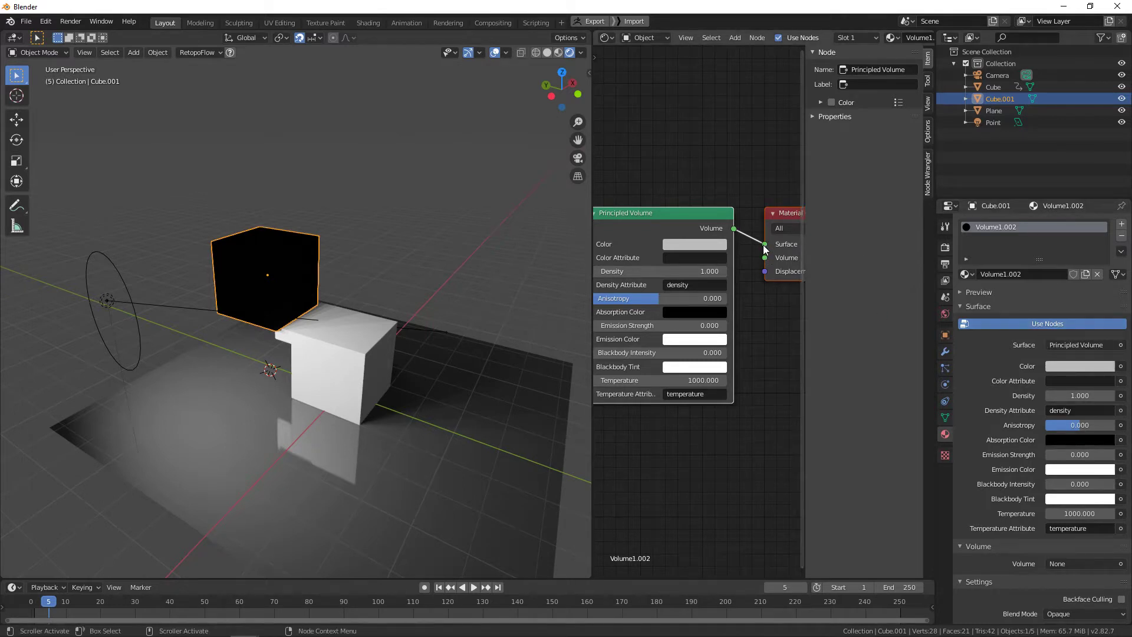
Step: Relink the Principled Volume node's output from the Surface to the Volume input of the Material Output for the raised cube
{"action": "scroll", "coordinate": [763, 246], "scroll_direction": "up", "scroll_amount": 3}
{"action": "left_click_drag", "start_coordinate": [730, 239], "coordinate": [696, 166]}
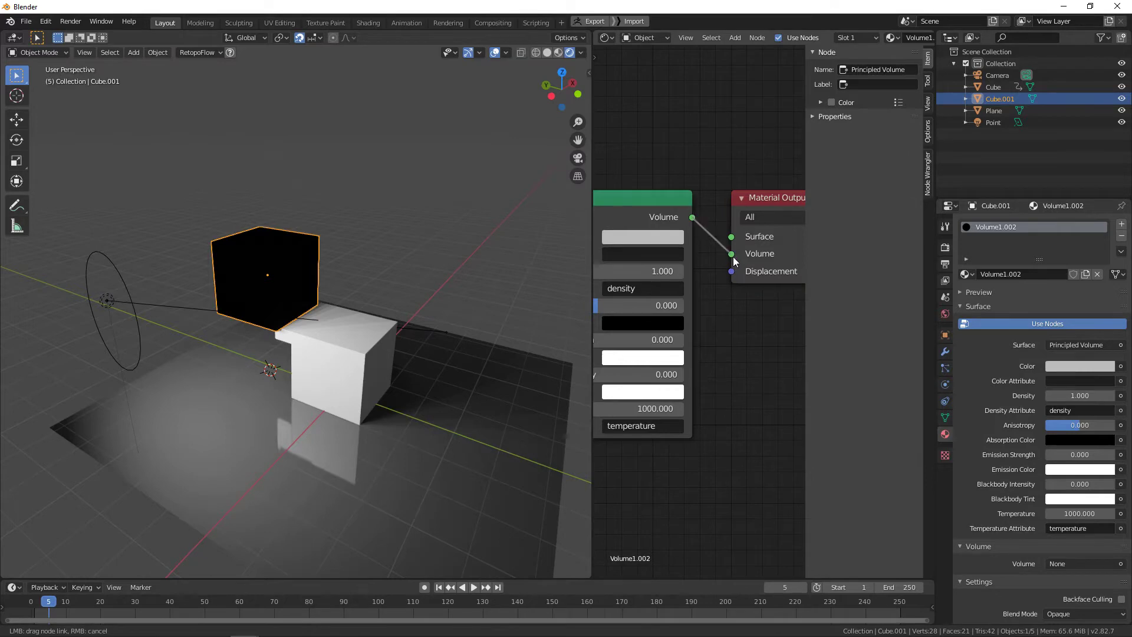
{"action": "left_click_drag", "start_coordinate": [735, 262], "coordinate": [732, 253]}
{"action": "middle_click_drag", "start_coordinate": [192, 254], "coordinate": [349, 235]}
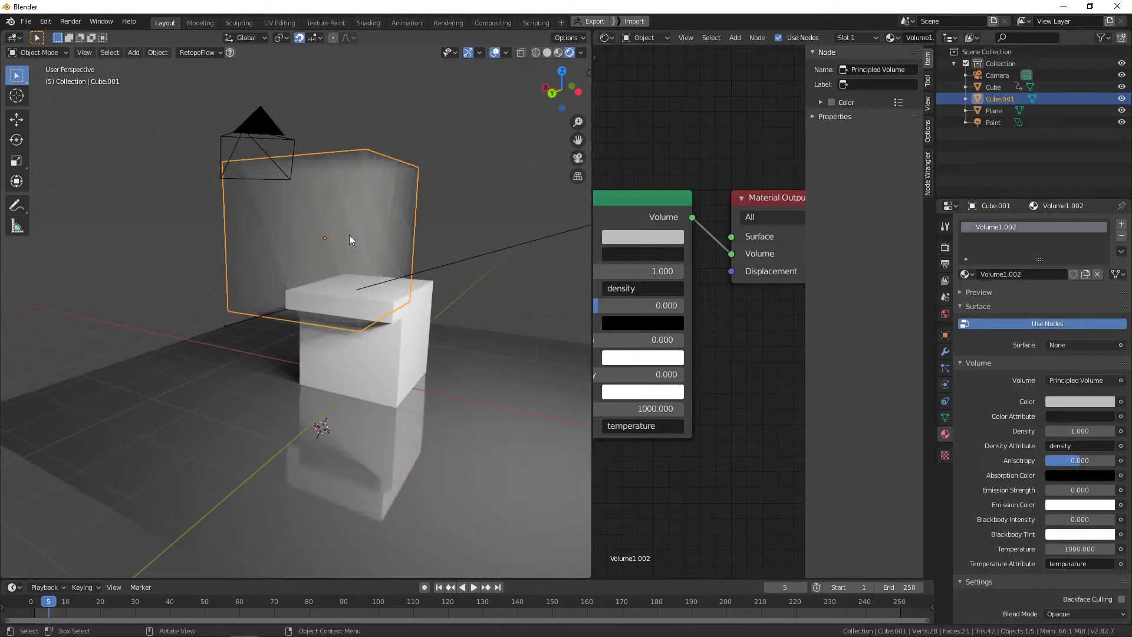
{"action": "middle_click_drag", "start_coordinate": [349, 235], "coordinate": [299, 299]}
Step: Try several enlargements of the raised volume cube, including a uniform scale of about 2.95, and undo them
{"action": "key", "text": "s"}
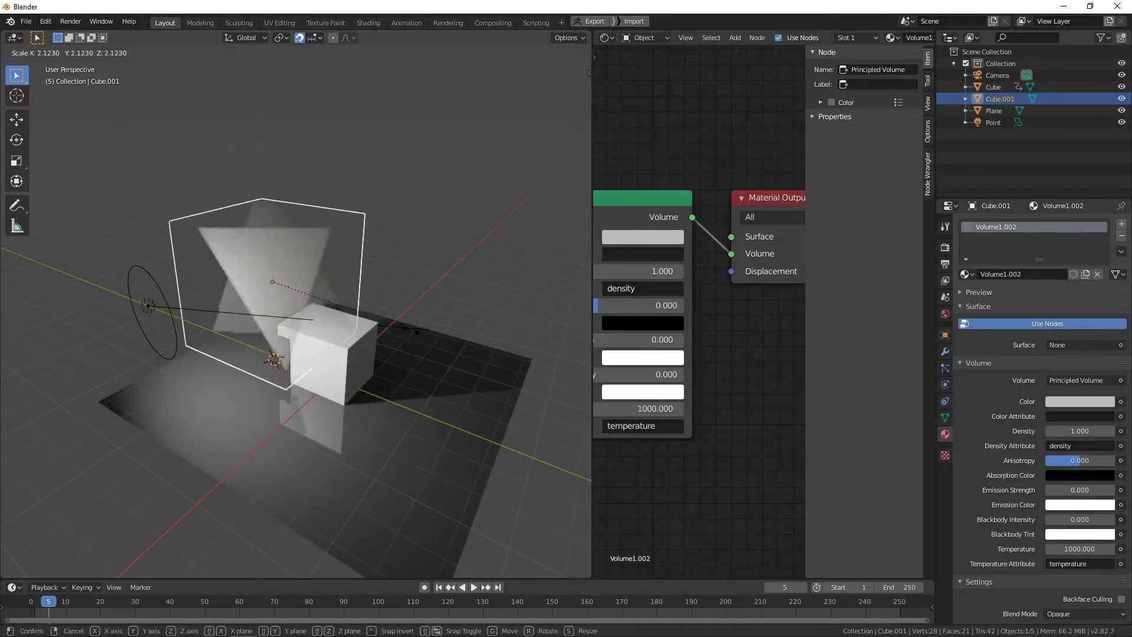
{"action": "left_click", "coordinate": [466, 342]}
{"action": "mouse_move", "coordinate": [372, 292]}
{"action": "middle_mouse_down"}
{"action": "mouse_move", "coordinate": [295, 293]}
{"action": "mouse_move", "coordinate": [402, 286]}
{"action": "mouse_move", "coordinate": [368, 285]}
{"action": "middle_mouse_up"}
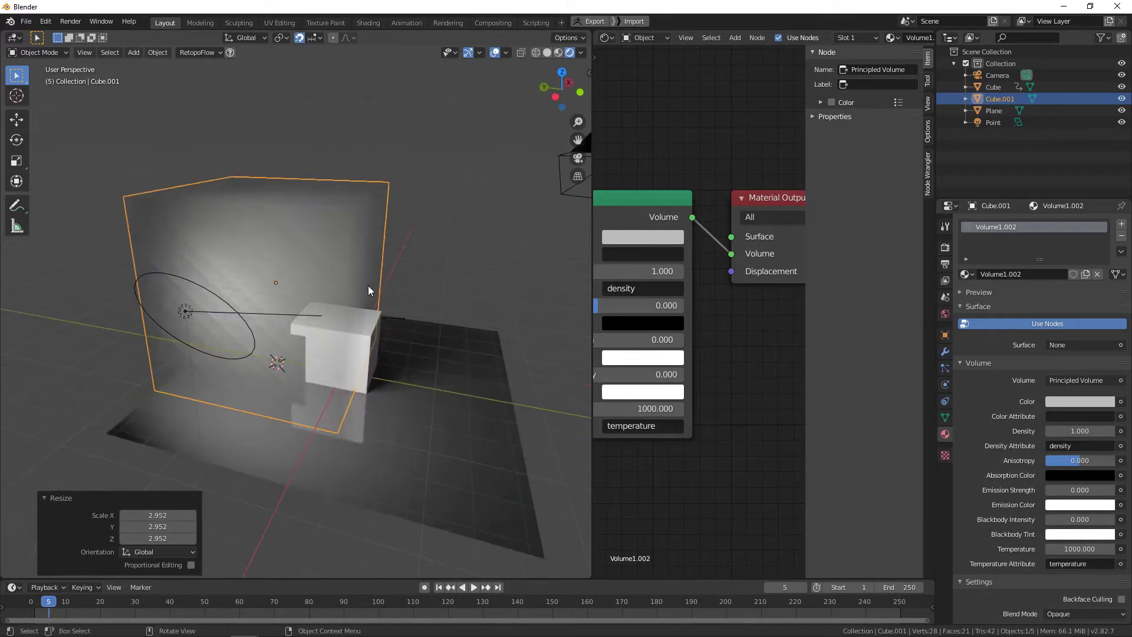
{"action": "key", "text": "ctrl+z"}
{"action": "middle_click_drag", "start_coordinate": [288, 289], "coordinate": [299, 287]}
{"action": "key", "text": "s"}
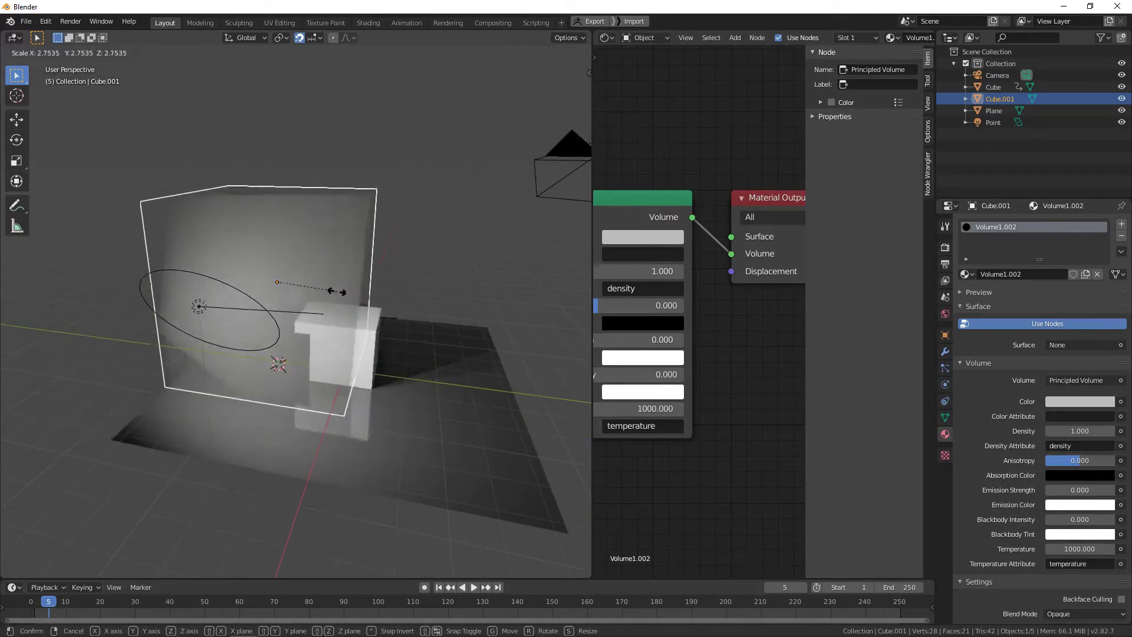
{"action": "left_click", "coordinate": [336, 292]}
{"action": "middle_click_drag", "start_coordinate": [297, 289], "coordinate": [360, 289]}
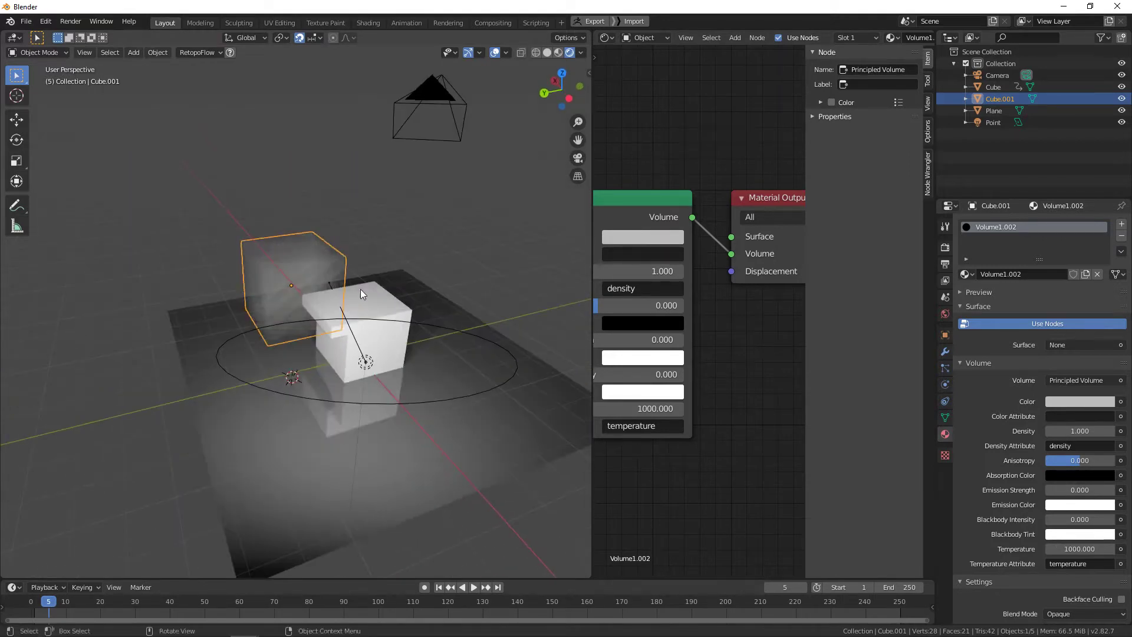
{"action": "key", "text": "s"}
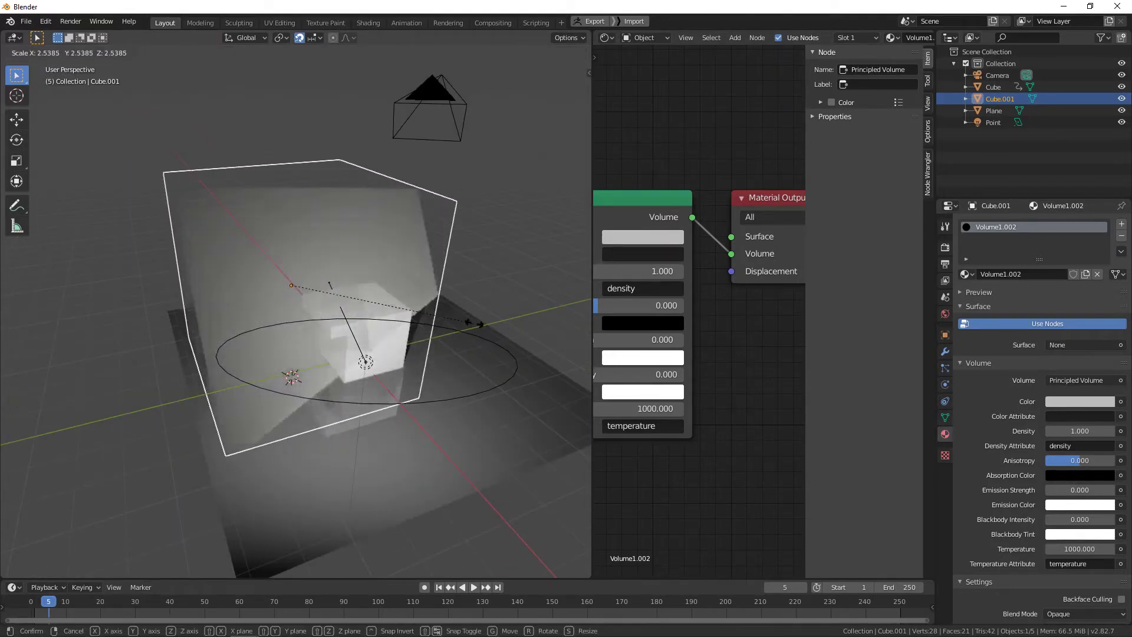
{"action": "left_click", "coordinate": [501, 330]}
{"action": "middle_click_drag", "start_coordinate": [408, 320], "coordinate": [366, 271]}
{"action": "key", "text": "ctrl+z"}
Step: Scale the volume cube uniformly by about 2.97 and move it along the global Y axis over the lower cube
{"action": "key", "text": "s"}
{"action": "left_click", "coordinate": [535, 296]}
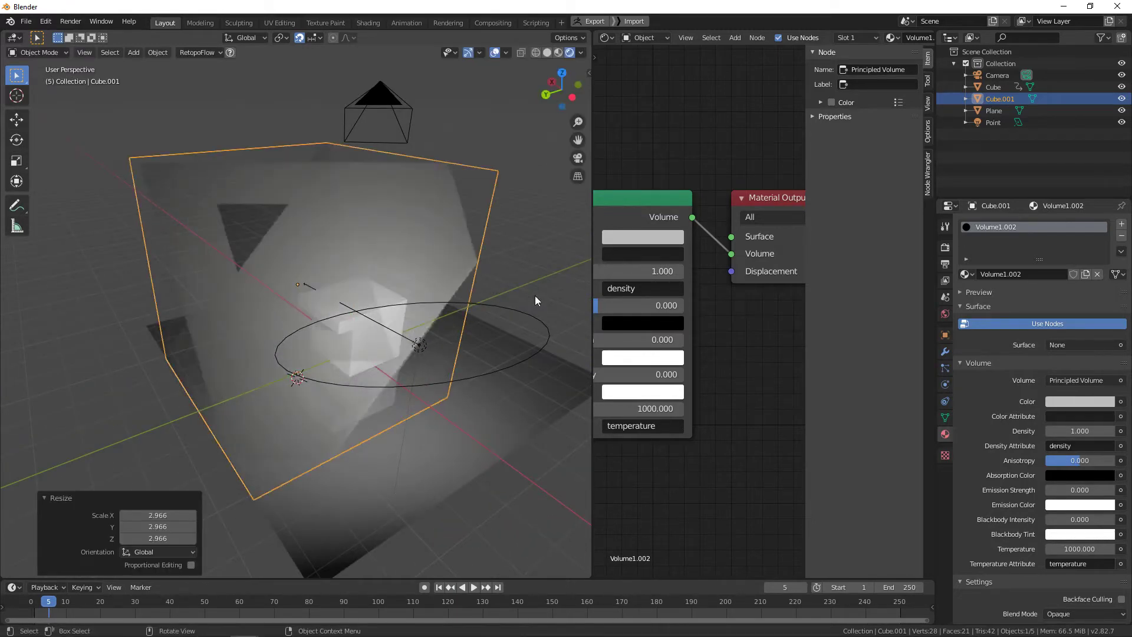
{"action": "middle_click_drag", "start_coordinate": [535, 296], "coordinate": [472, 283]}
{"action": "key", "text": "g"}
{"action": "key", "text": "y"}
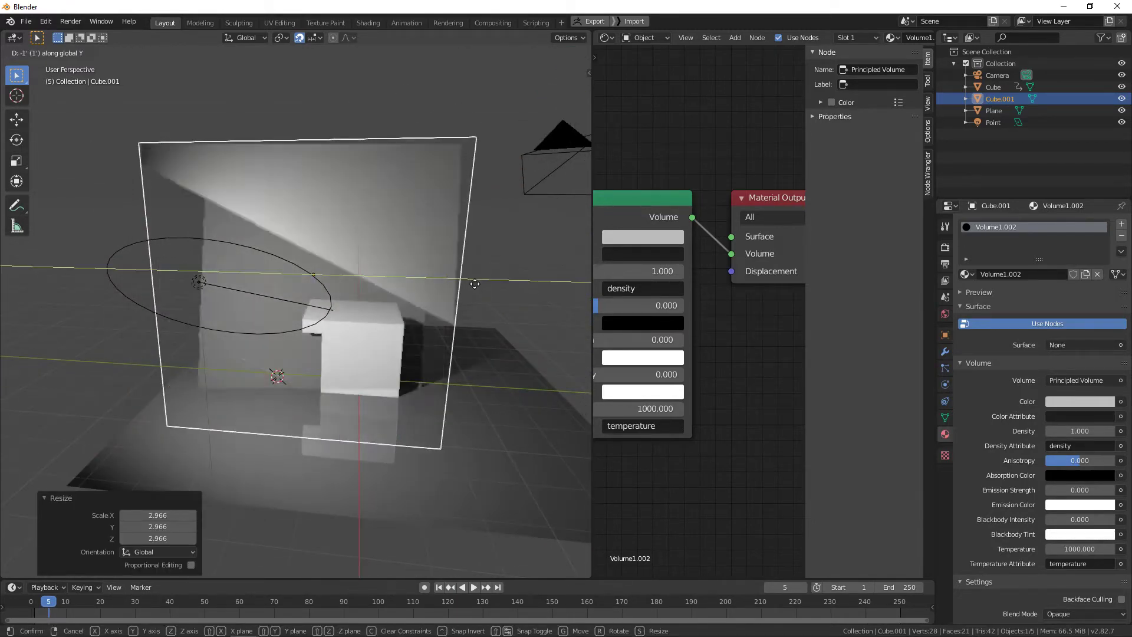
{"action": "left_click", "coordinate": [515, 287]}
{"action": "left_click", "coordinate": [128, 499]}
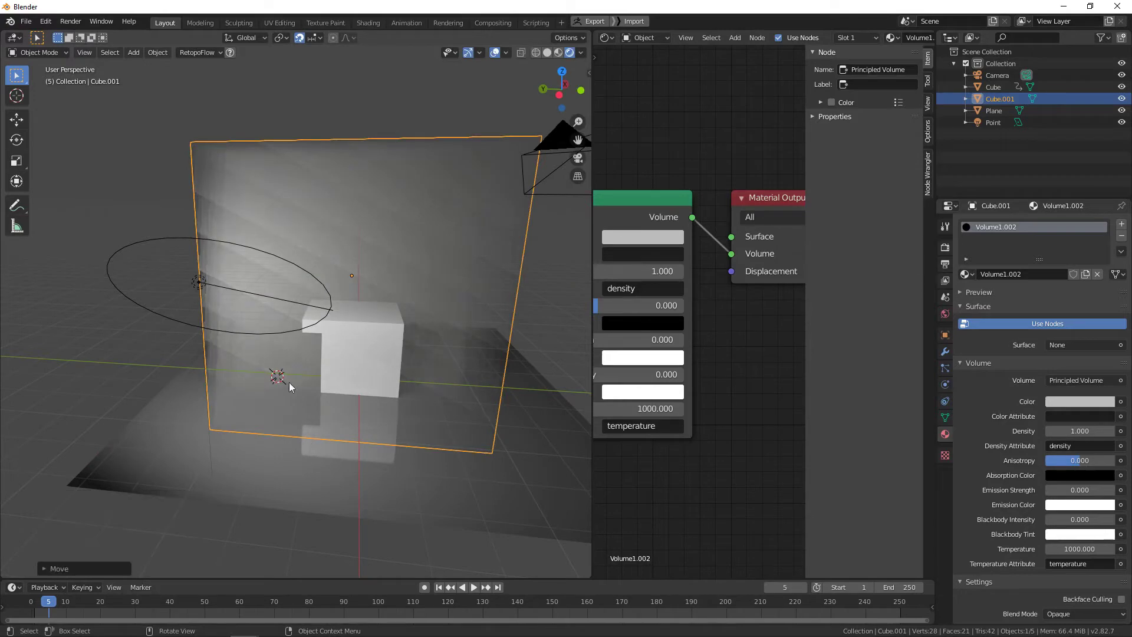
Step: Enlarge the volume cube further to enclose the lower cube, floor and light, and raise it so its base meets the floor
{"action": "key", "text": "s"}
{"action": "left_click", "coordinate": [502, 331]}
{"action": "middle_click_drag", "start_coordinate": [501, 332], "coordinate": [339, 406]}
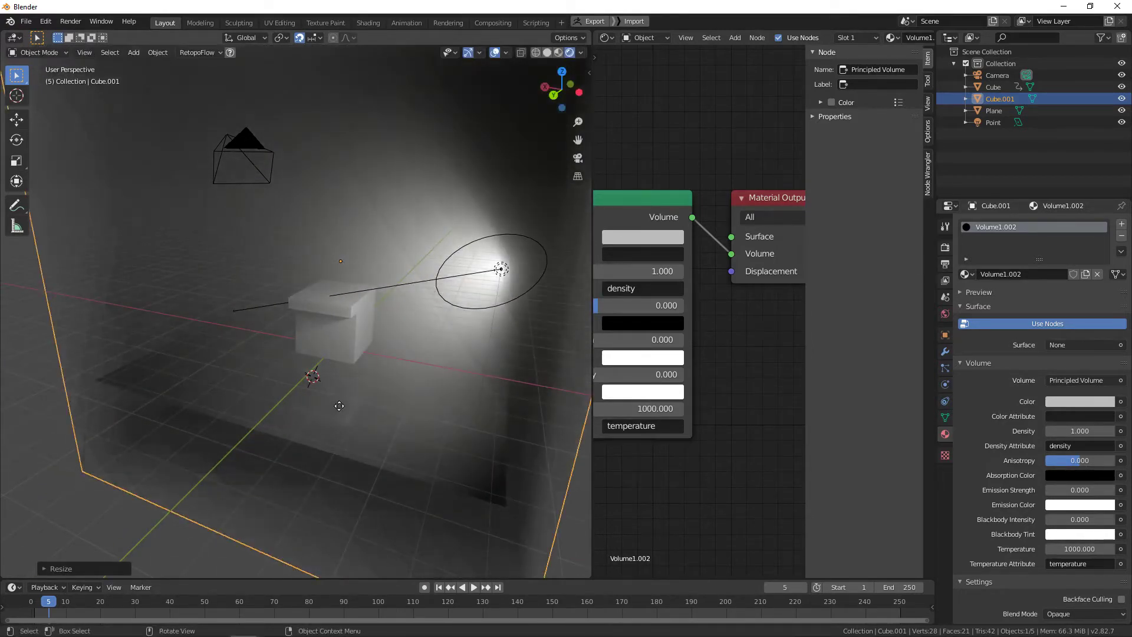
{"action": "left_click", "coordinate": [370, 182]}
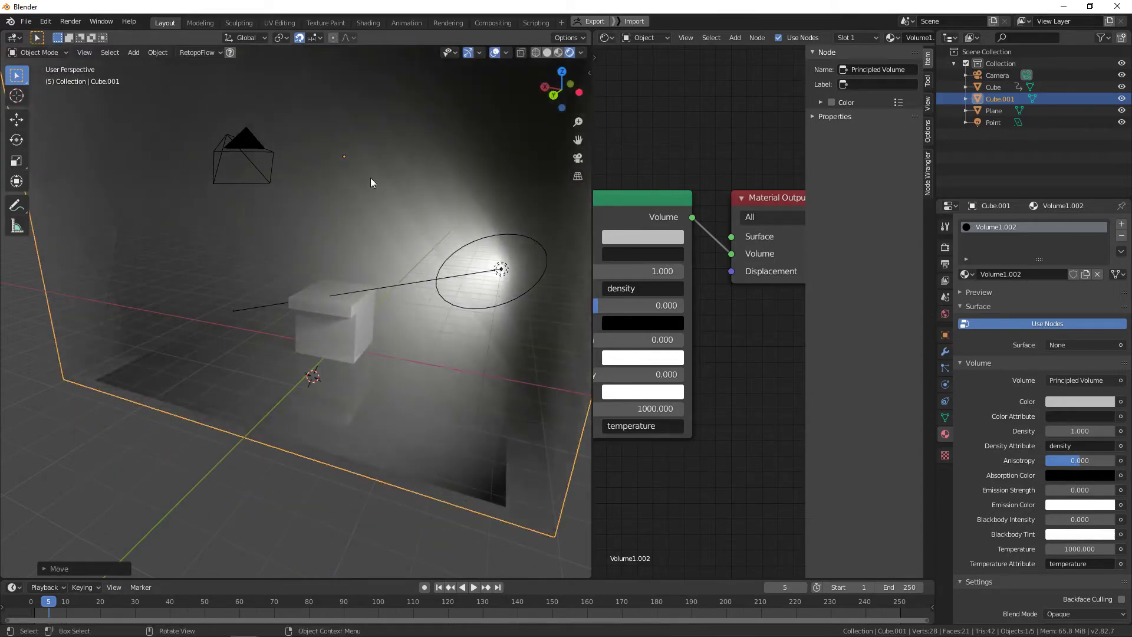
Step: Examine how the light scatters around the lower cube inside the enlarged volume, from outside and close up
{"action": "scroll", "coordinate": [366, 178], "scroll_direction": "down", "scroll_amount": 5}
{"action": "middle_click_drag", "start_coordinate": [362, 177], "coordinate": [433, 177]}
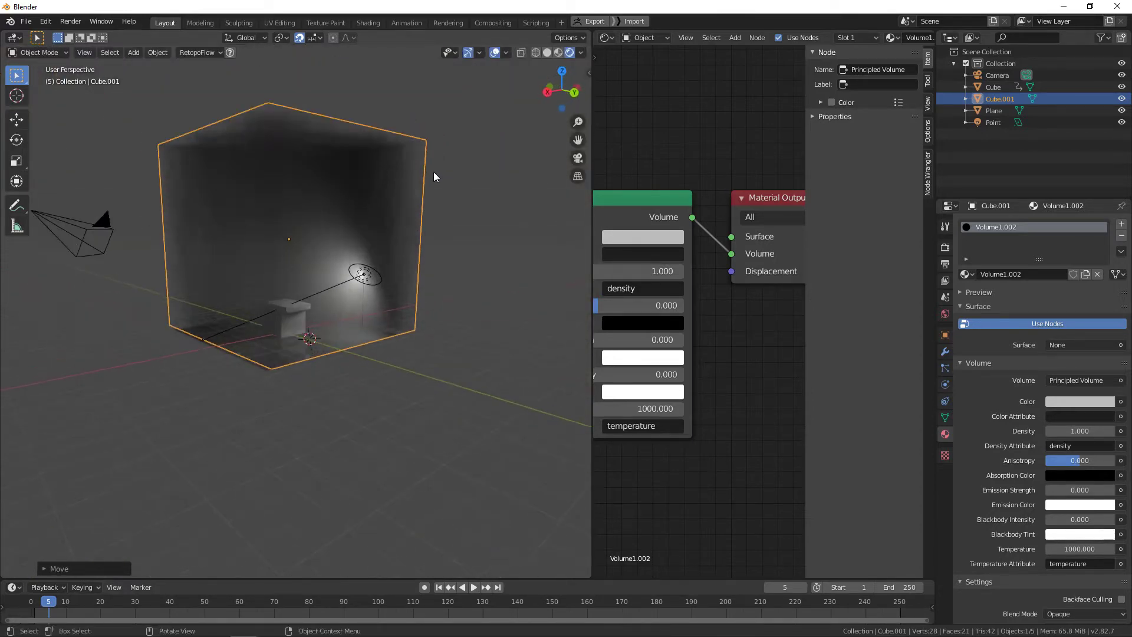
{"action": "scroll", "coordinate": [406, 206], "scroll_direction": "up", "scroll_amount": 4}
{"action": "scroll", "coordinate": [383, 213], "scroll_direction": "down", "scroll_amount": 4}
{"action": "scroll", "coordinate": [366, 209], "scroll_direction": "up", "scroll_amount": 2}
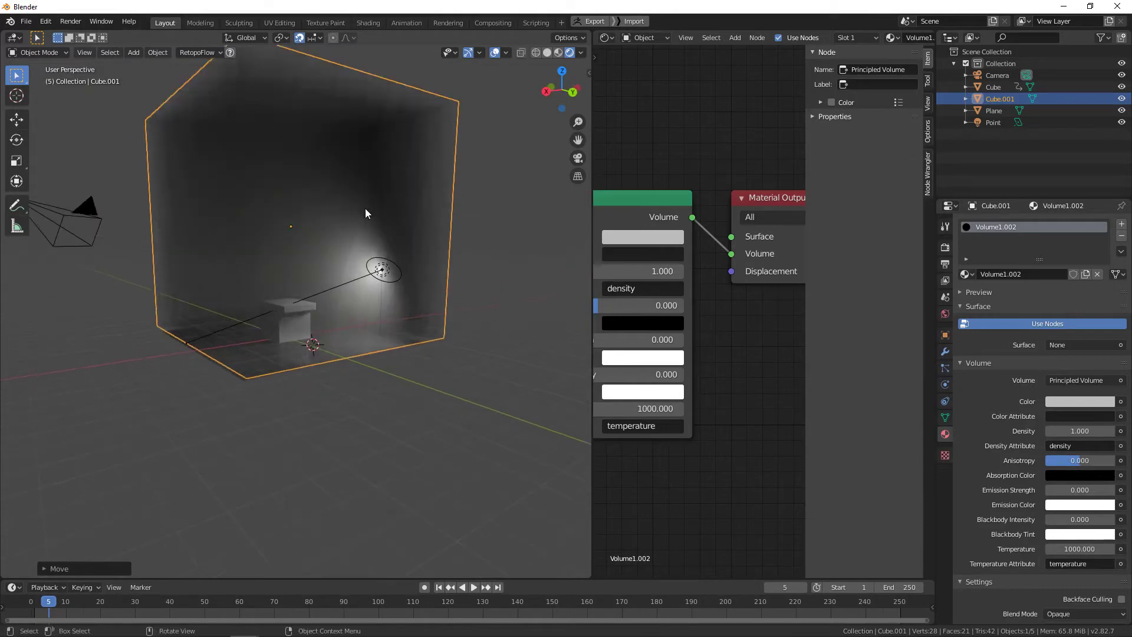
{"action": "scroll", "coordinate": [311, 240], "scroll_direction": "up", "scroll_amount": 4}
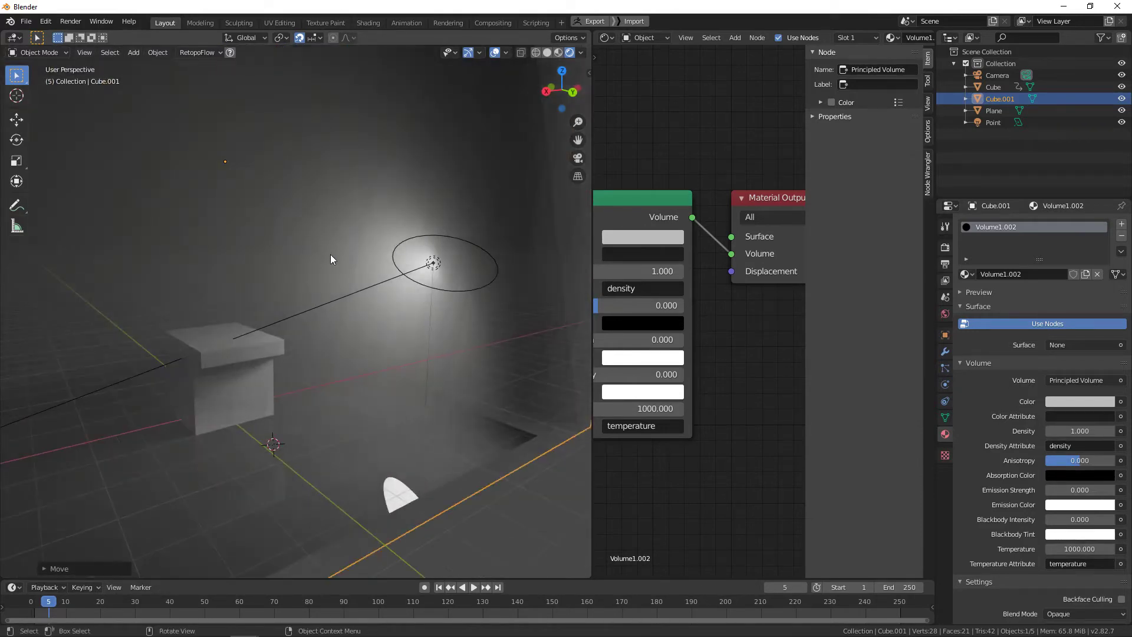
{"action": "scroll", "coordinate": [354, 201], "scroll_direction": "up", "scroll_amount": 1}
{"action": "scroll", "coordinate": [362, 193], "scroll_direction": "down", "scroll_amount": 1}
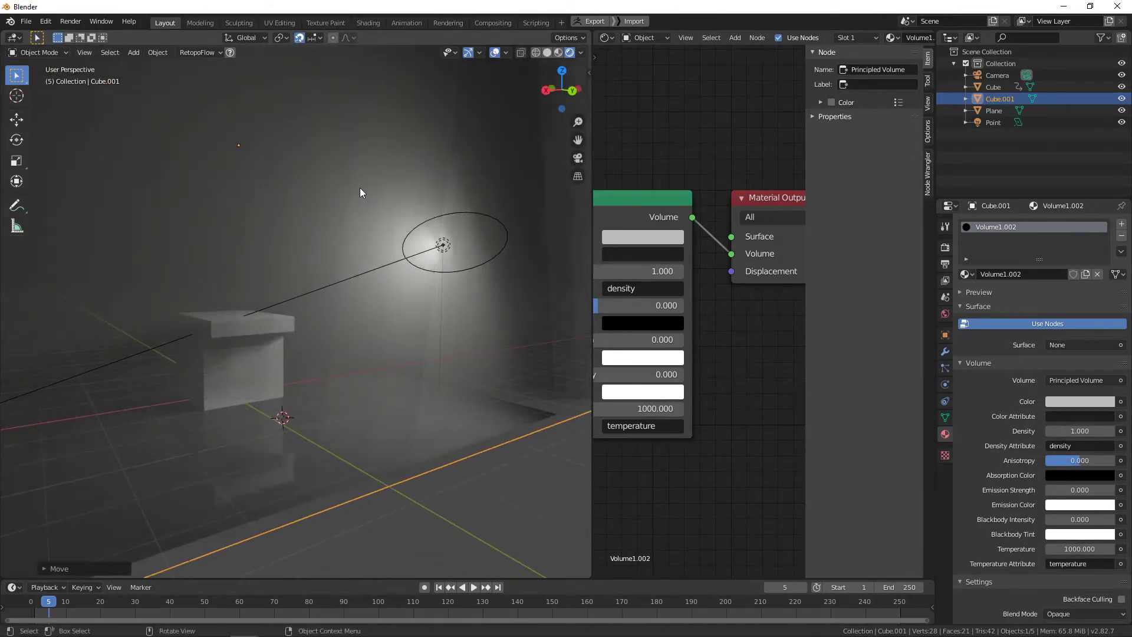
{"action": "scroll", "coordinate": [378, 403], "scroll_direction": "down", "scroll_amount": 5}
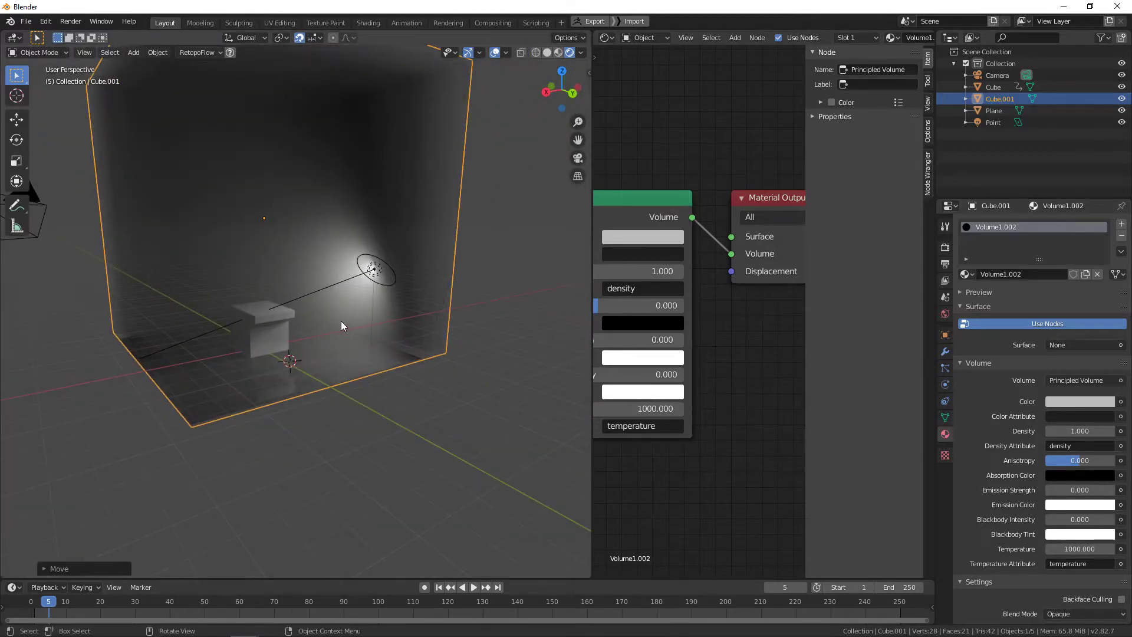
{"action": "scroll", "coordinate": [337, 321], "scroll_direction": "up", "scroll_amount": 3}
{"action": "mouse_move", "coordinate": [336, 316]}
{"action": "middle_mouse_down"}
{"action": "mouse_move", "coordinate": [388, 327]}
{"action": "mouse_move", "coordinate": [379, 376]}
{"action": "mouse_move", "coordinate": [358, 324]}
{"action": "middle_mouse_up"}
{"action": "scroll", "coordinate": [359, 318], "scroll_direction": "down", "scroll_amount": 6}
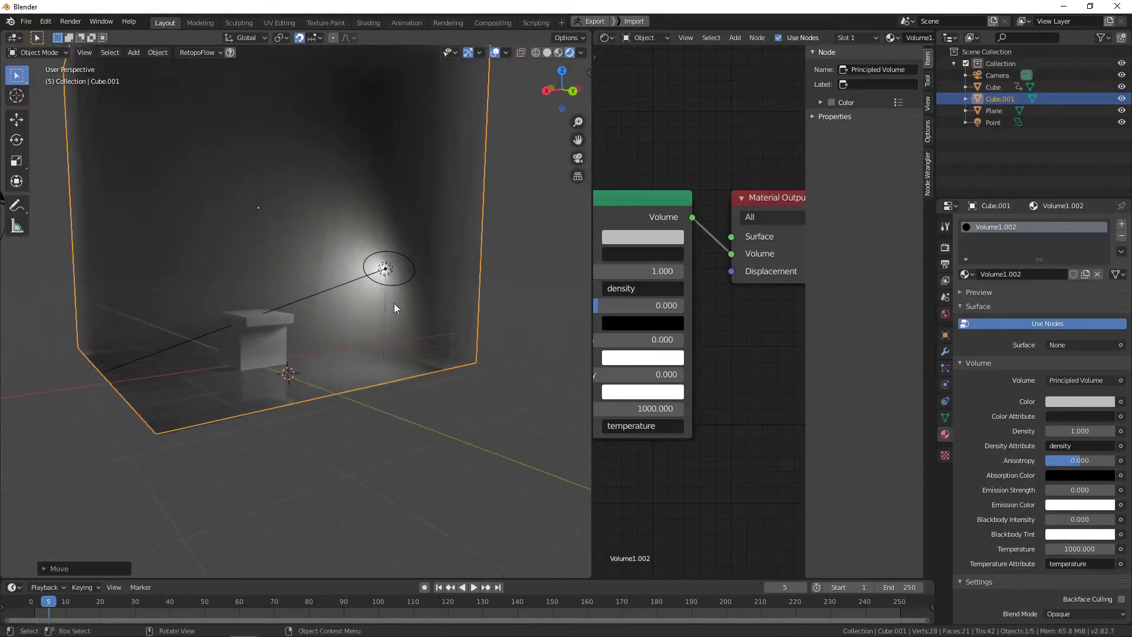
{"action": "middle_click_drag", "start_coordinate": [245, 295], "coordinate": [334, 352]}
{"action": "scroll", "coordinate": [319, 351], "scroll_direction": "up", "scroll_amount": 3}
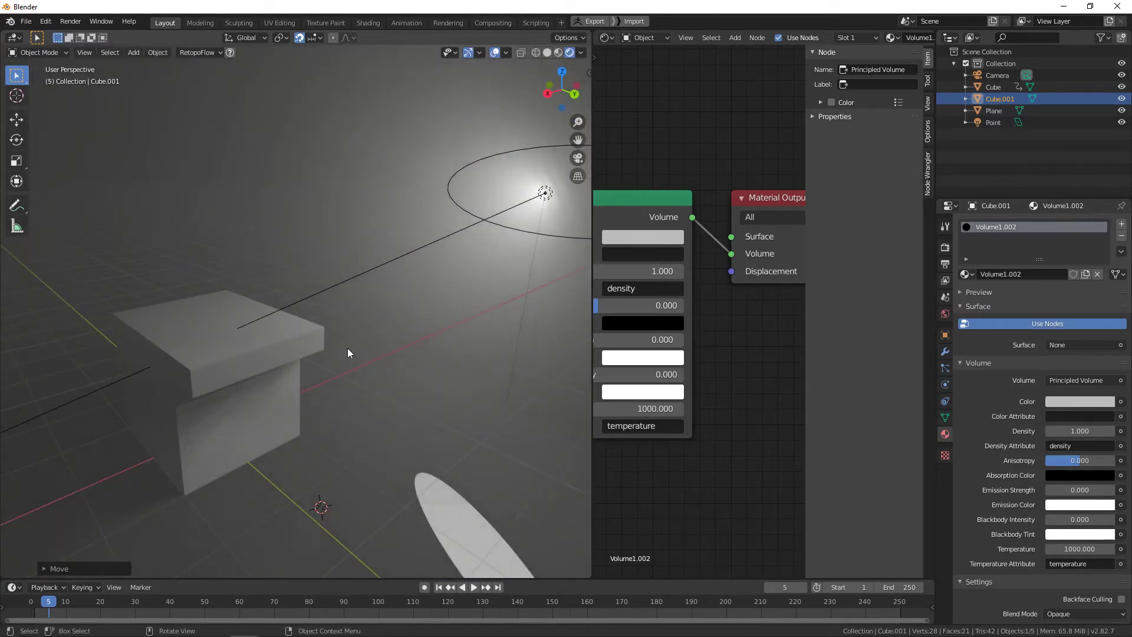
Step: Review the full Principled Volume node and its settings alongside the fog around the lower cube
{"action": "key", "text": "shift"}
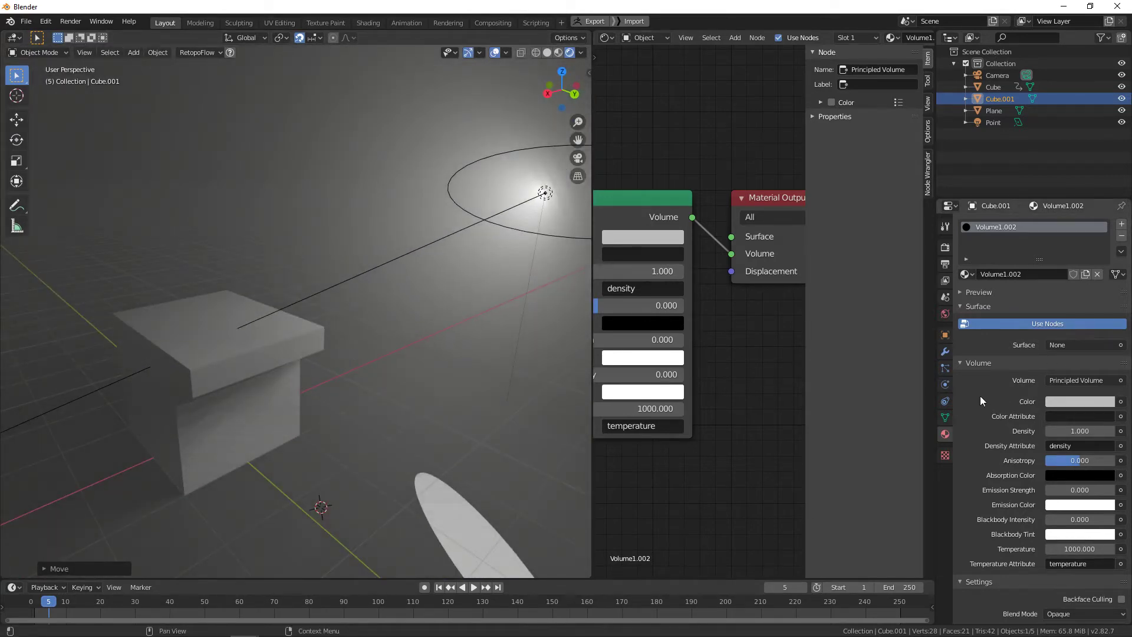
{"action": "scroll", "coordinate": [702, 331], "scroll_direction": "down", "scroll_amount": 3}
{"action": "middle_click_drag", "start_coordinate": [702, 331], "coordinate": [755, 316]}
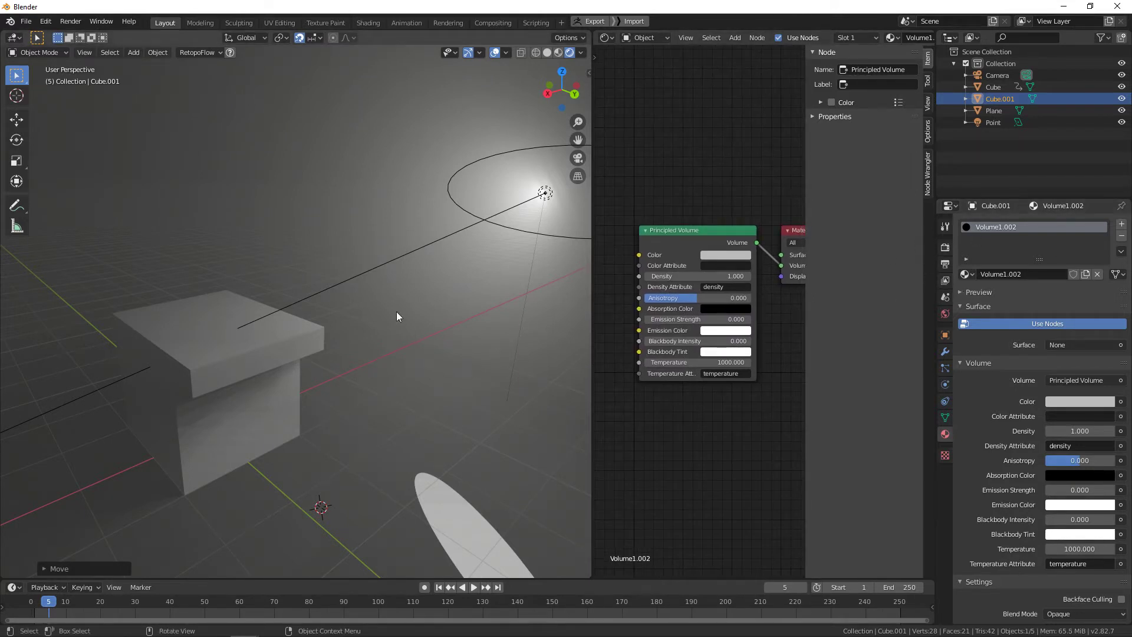
{"action": "scroll", "coordinate": [408, 293], "scroll_direction": "down", "scroll_amount": 2}
{"action": "scroll", "coordinate": [407, 297], "scroll_direction": "up", "scroll_amount": 2}
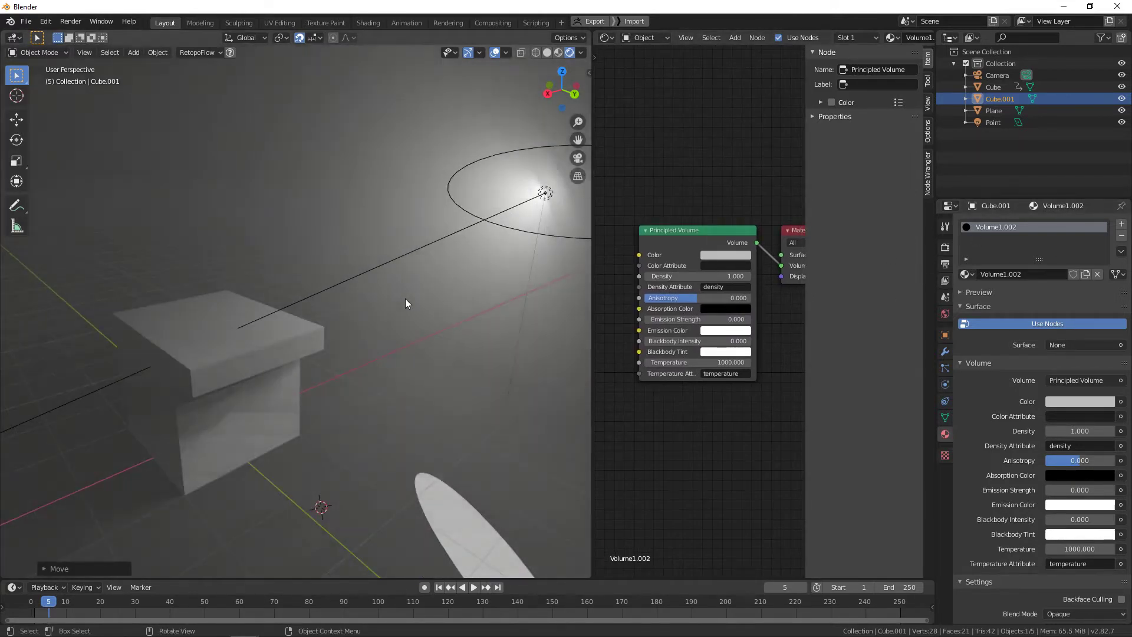
{"action": "middle_click_drag", "start_coordinate": [408, 297], "coordinate": [410, 296], "text": "shift"}
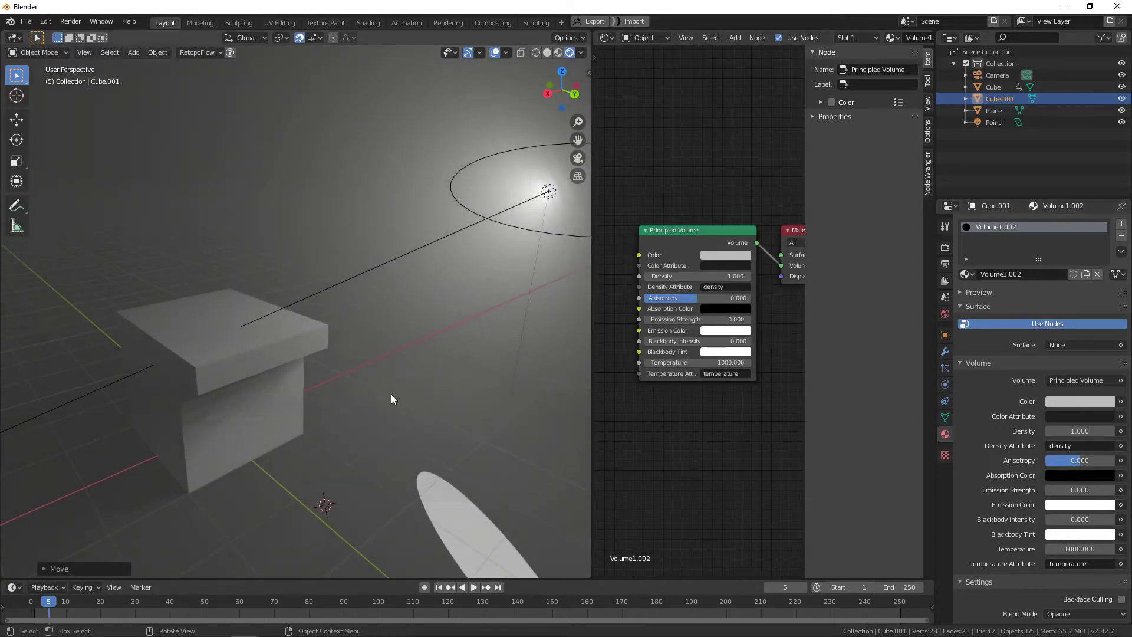
{"action": "scroll", "coordinate": [393, 393], "scroll_direction": "down", "scroll_amount": 5}
Step: Try blue and green as the Principled Volume color, and undo both along with the cube's last move
{"action": "left_click", "coordinate": [1073, 404]}
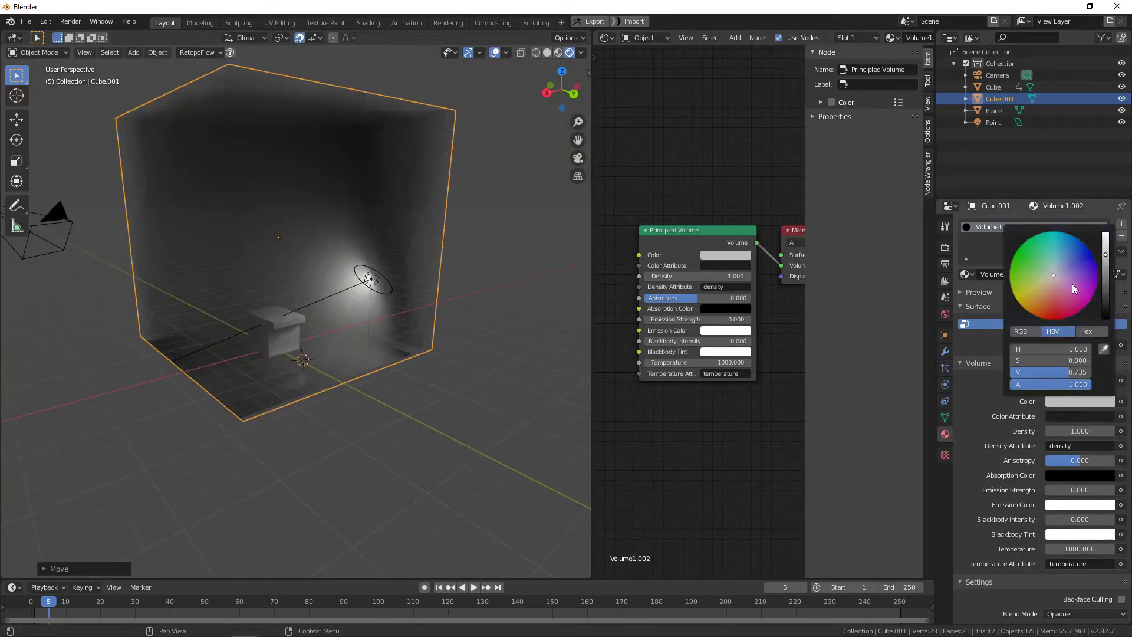
{"action": "left_click_drag", "start_coordinate": [1055, 277], "coordinate": [1075, 236]}
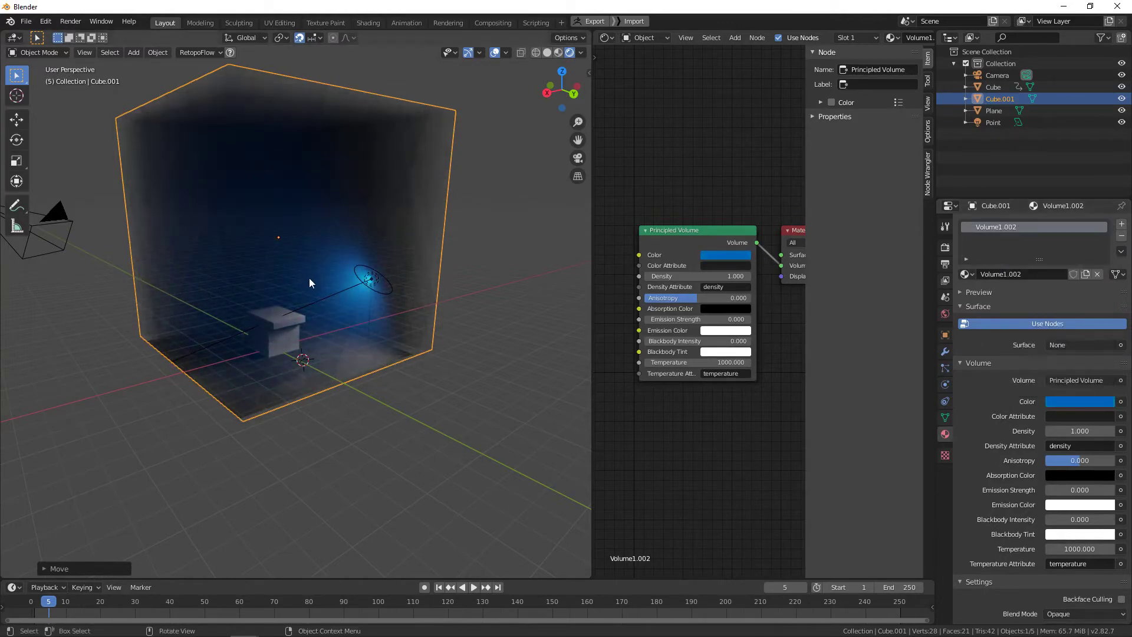
{"action": "middle_click_drag", "start_coordinate": [309, 278], "coordinate": [377, 267]}
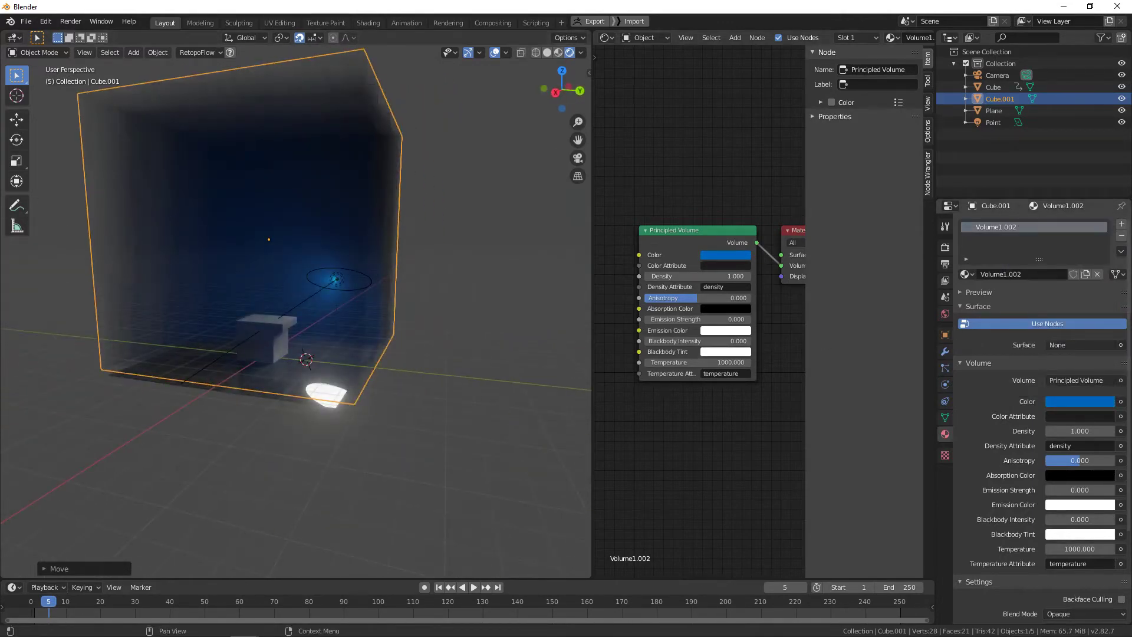
{"action": "left_click", "coordinate": [1094, 404]}
{"action": "left_click_drag", "start_coordinate": [1061, 294], "coordinate": [1021, 252]}
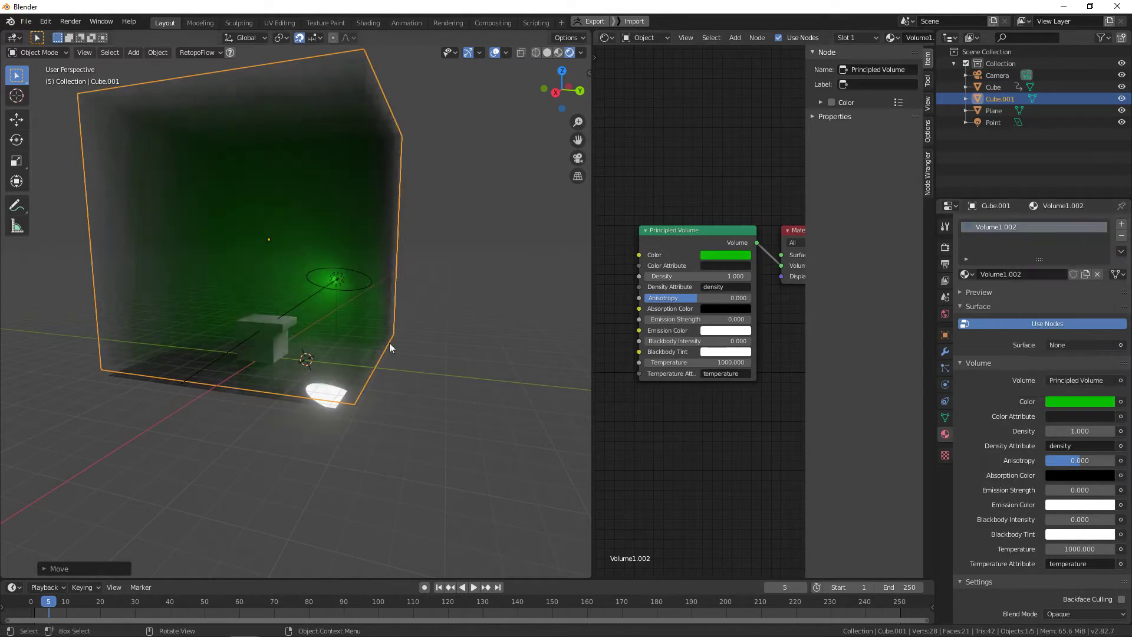
{"action": "mouse_move", "coordinate": [381, 346]}
{"action": "middle_mouse_down"}
{"action": "mouse_move", "coordinate": [286, 354]}
{"action": "mouse_move", "coordinate": [375, 346]}
{"action": "middle_mouse_up"}
{"action": "key", "text": "ctrl+z"}
{"action": "key", "text": "ctrl+z"}
{"action": "key", "text": "ctrl+z"}
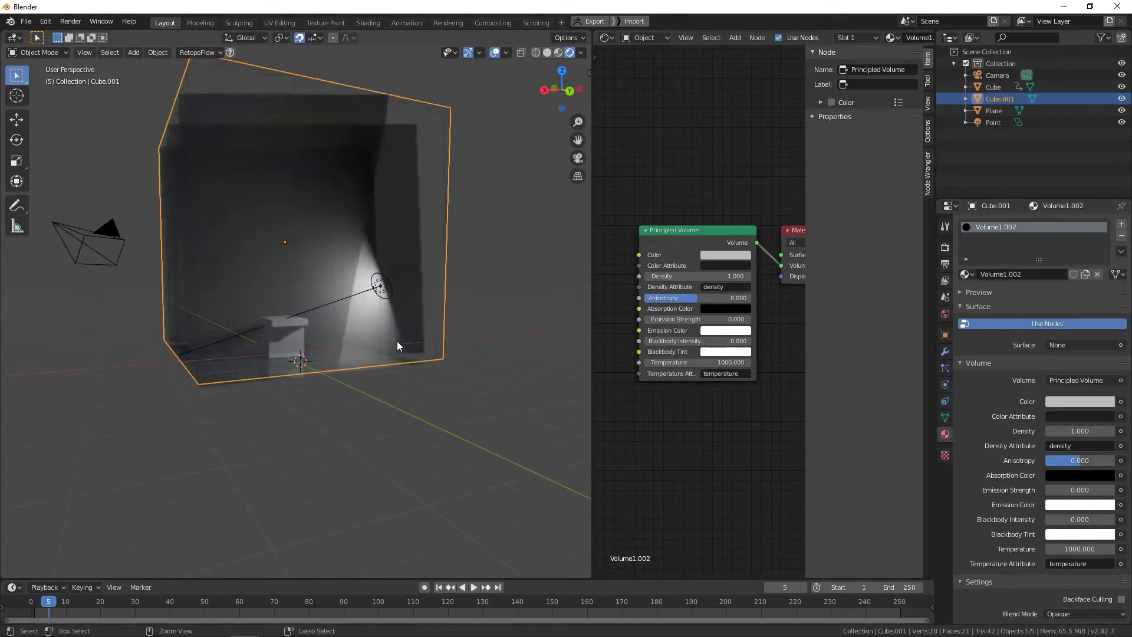
Step: Raise the volume cube along the global Z axis until its base is level with the floor plane
{"action": "key", "text": "g"}
{"action": "key", "text": "z"}
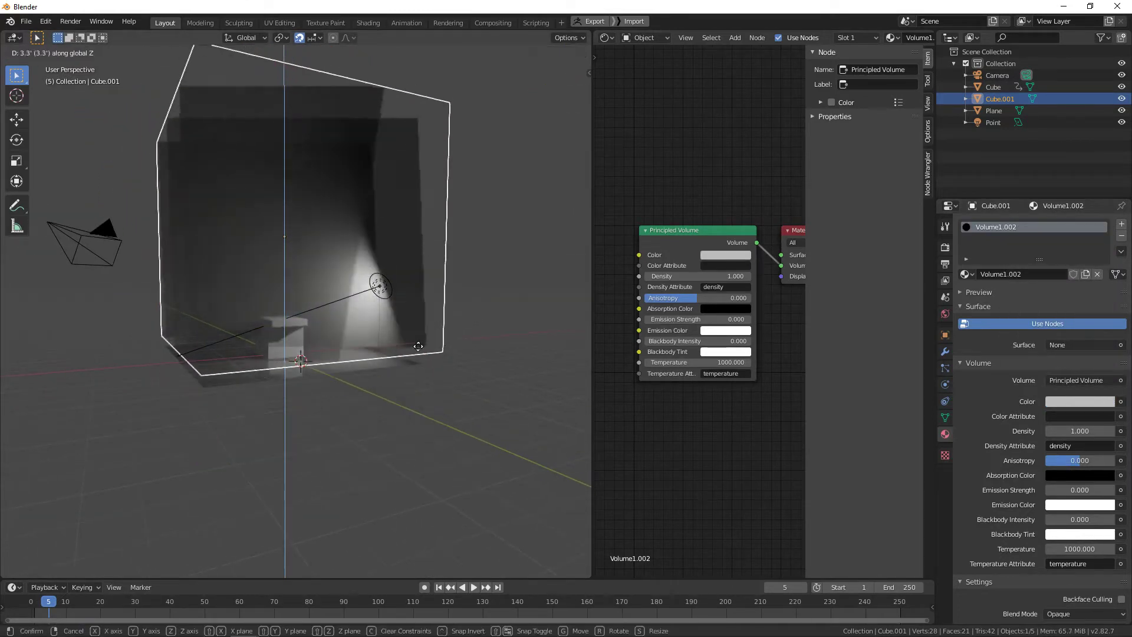
{"action": "left_click", "coordinate": [427, 379]}
{"action": "scroll", "coordinate": [396, 345], "scroll_direction": "up", "scroll_amount": 4}
{"action": "mouse_move", "coordinate": [387, 323]}
{"action": "middle_mouse_down"}
{"action": "mouse_move", "coordinate": [395, 345]}
{"action": "mouse_move", "coordinate": [348, 335]}
{"action": "mouse_move", "coordinate": [381, 313]}
{"action": "middle_mouse_up"}
{"action": "scroll", "coordinate": [396, 344], "scroll_direction": "down", "scroll_amount": 4}
{"action": "scroll", "coordinate": [381, 313], "scroll_direction": "down", "scroll_amount": 2}
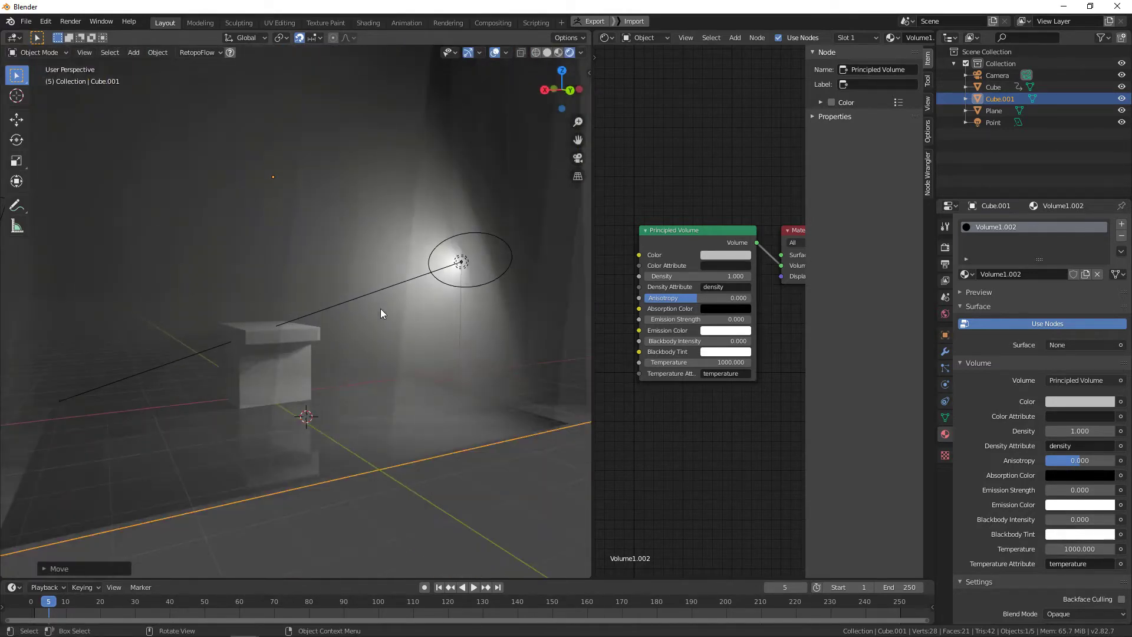
Step: Darken the Principled Volume color to a value of about 0.013, brighten it to white, and compare the light scattering
{"action": "left_click", "coordinate": [1081, 401]}
{"action": "left_click", "coordinate": [1105, 316]}
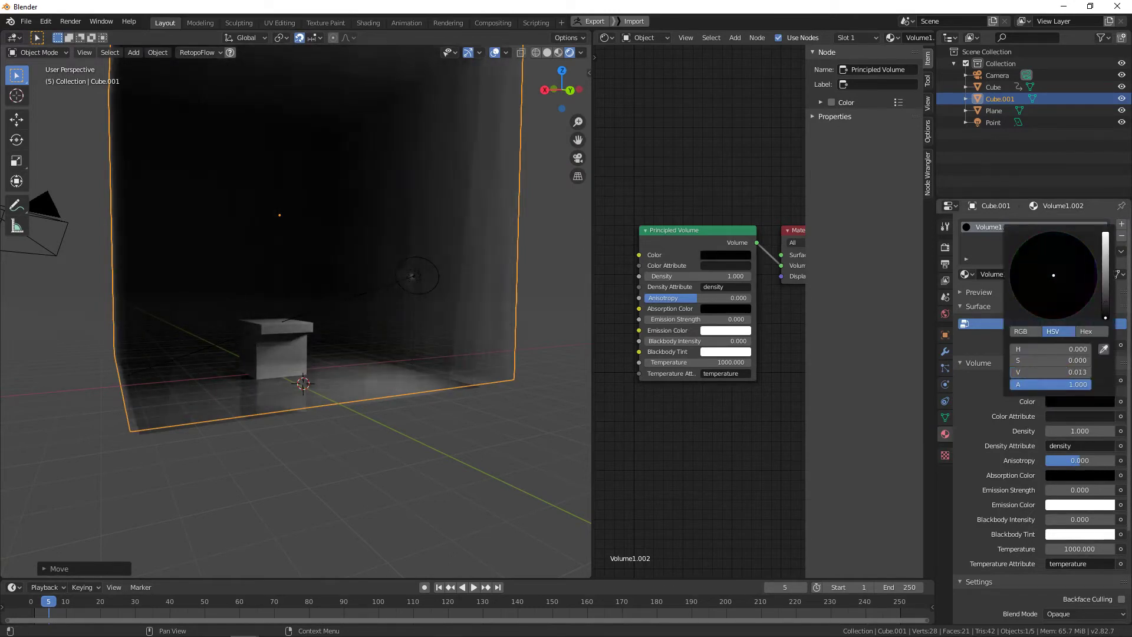
{"action": "left_click_drag", "start_coordinate": [1105, 316], "coordinate": [1105, 234]}
{"action": "middle_click_drag", "start_coordinate": [281, 338], "coordinate": [341, 352]}
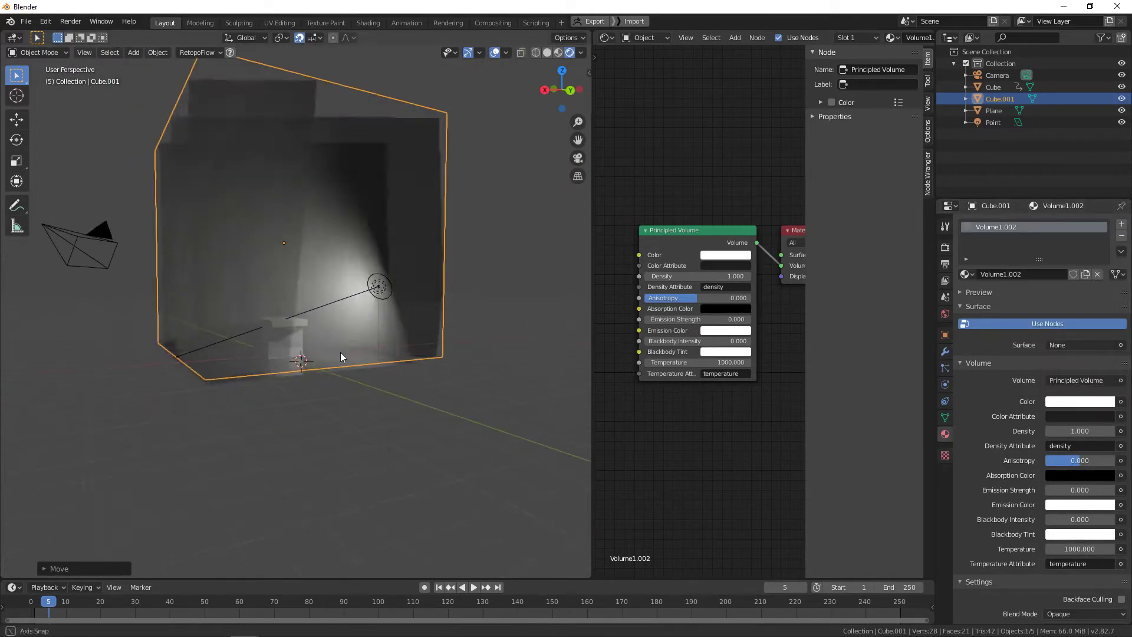
{"action": "scroll", "coordinate": [342, 353], "scroll_direction": "up", "scroll_amount": 4}
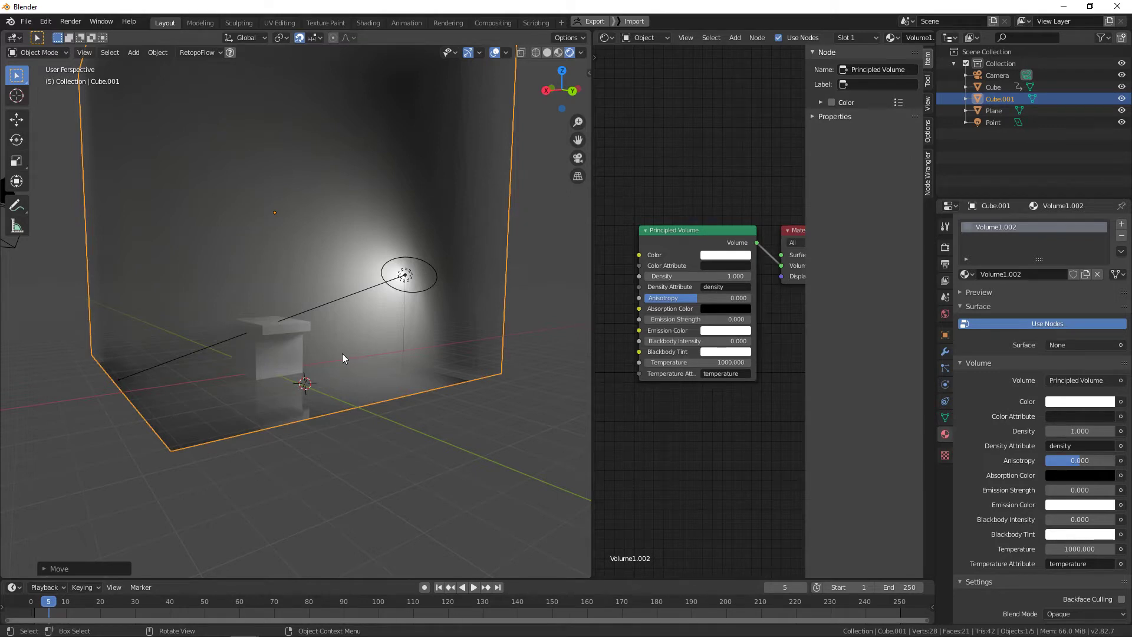
{"action": "middle_click_drag", "start_coordinate": [342, 352], "coordinate": [347, 367]}
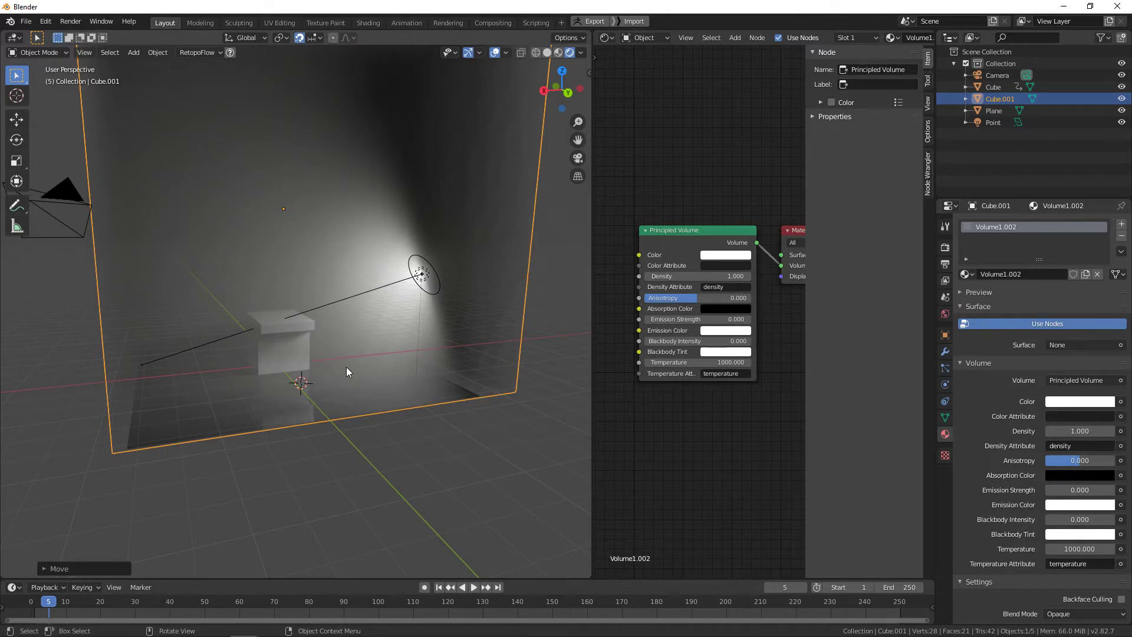
{"action": "middle_click_drag", "start_coordinate": [348, 367], "coordinate": [342, 367]}
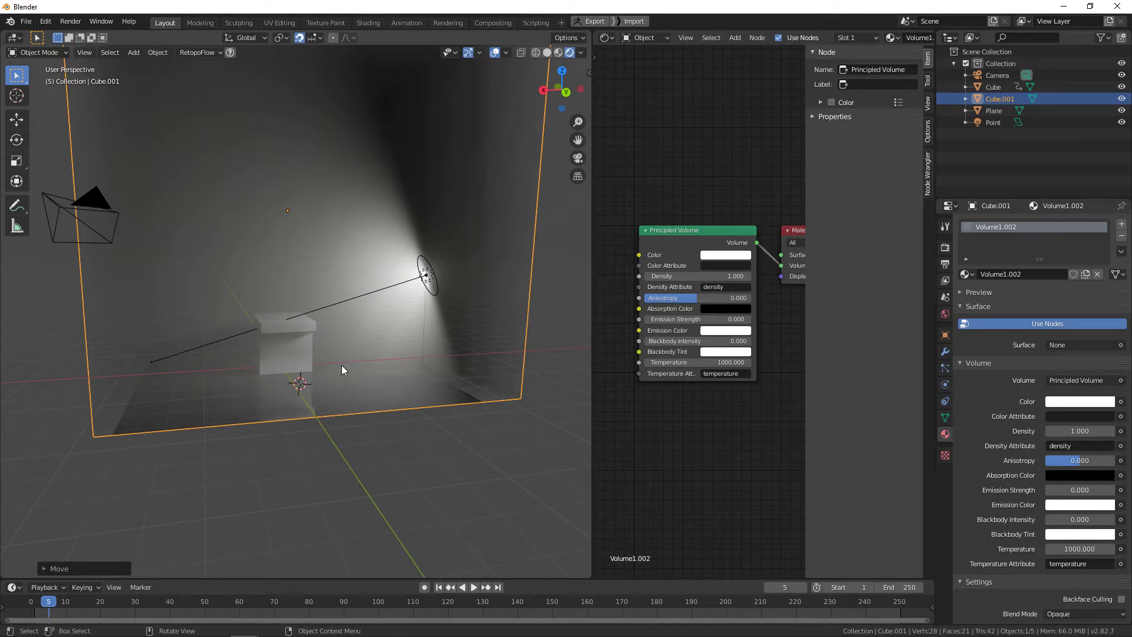
Step: Lower the Principled Volume density to 0.3 and compare the fog from several sides
{"action": "middle_click_drag", "start_coordinate": [323, 397], "coordinate": [366, 391]}
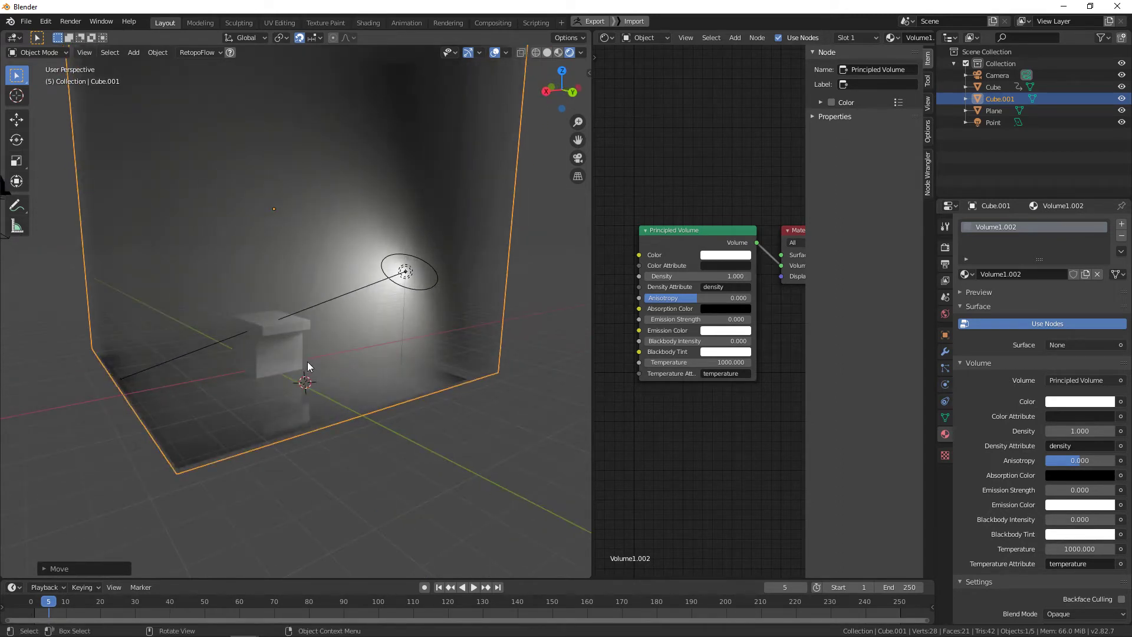
{"action": "middle_click_drag", "start_coordinate": [306, 362], "coordinate": [349, 369]}
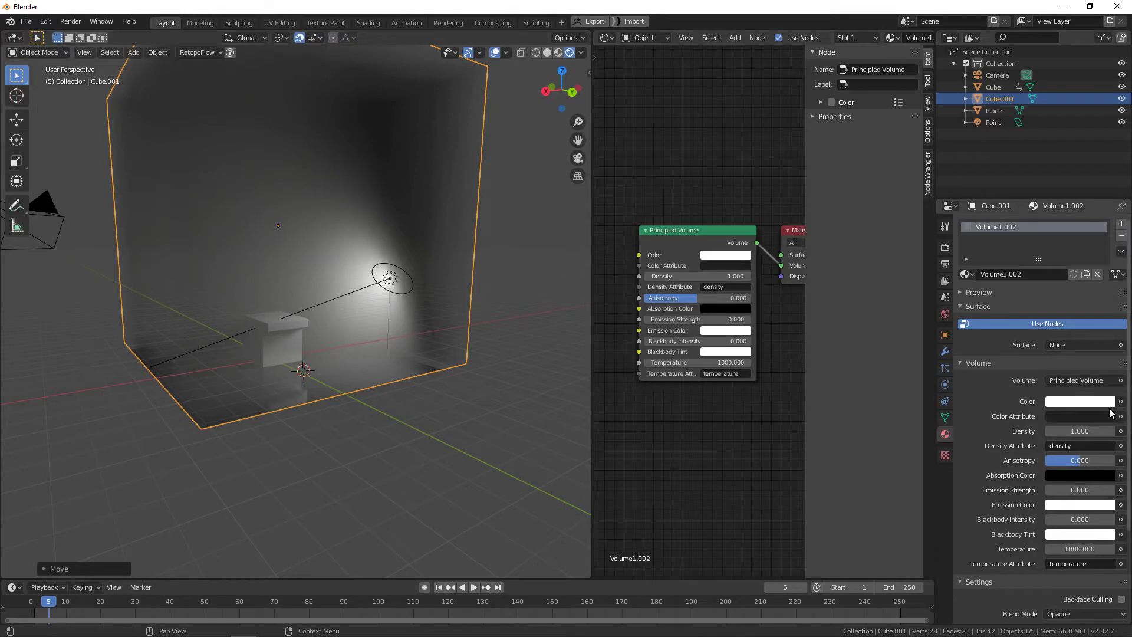
{"action": "left_click", "coordinate": [1061, 416]}
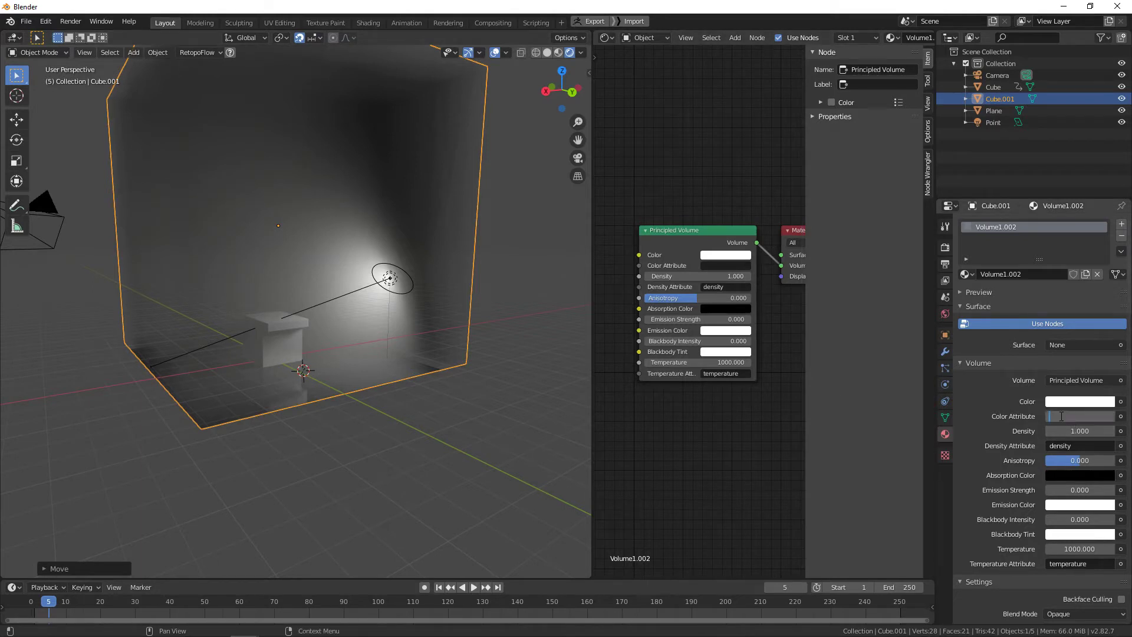
{"action": "left_click", "coordinate": [1027, 413]}
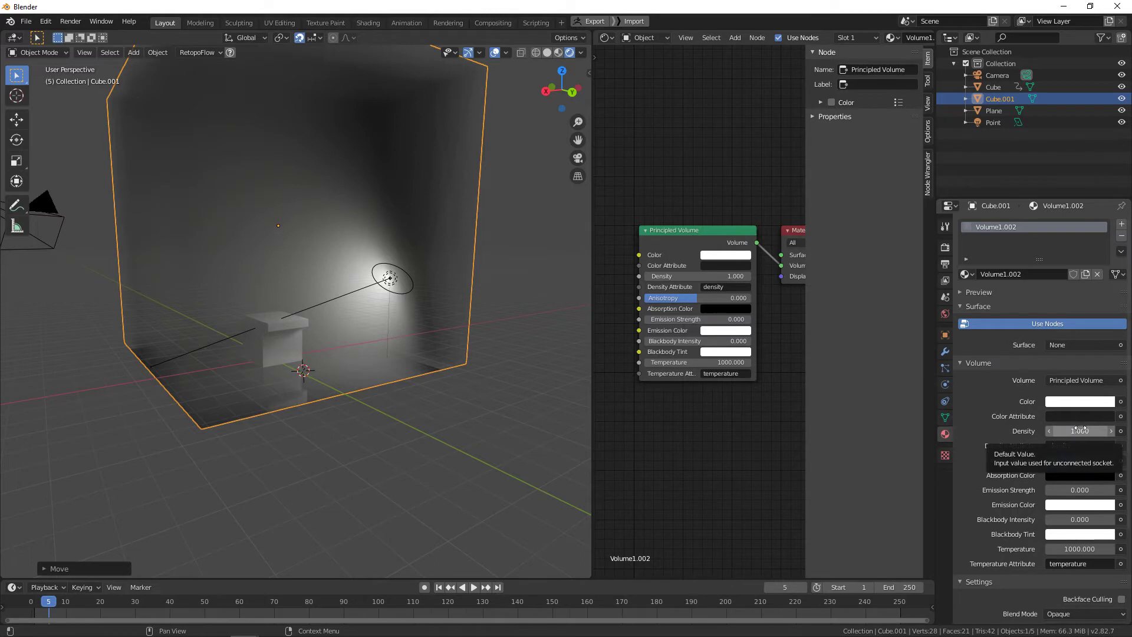
{"action": "mouse_move", "coordinate": [1079, 431]}
{"action": "left_mouse_down"}
{"action": "mouse_move", "coordinate": [1059, 432]}
{"action": "mouse_move", "coordinate": [1117, 431]}
{"action": "mouse_move", "coordinate": [1058, 431]}
{"action": "left_mouse_up"}
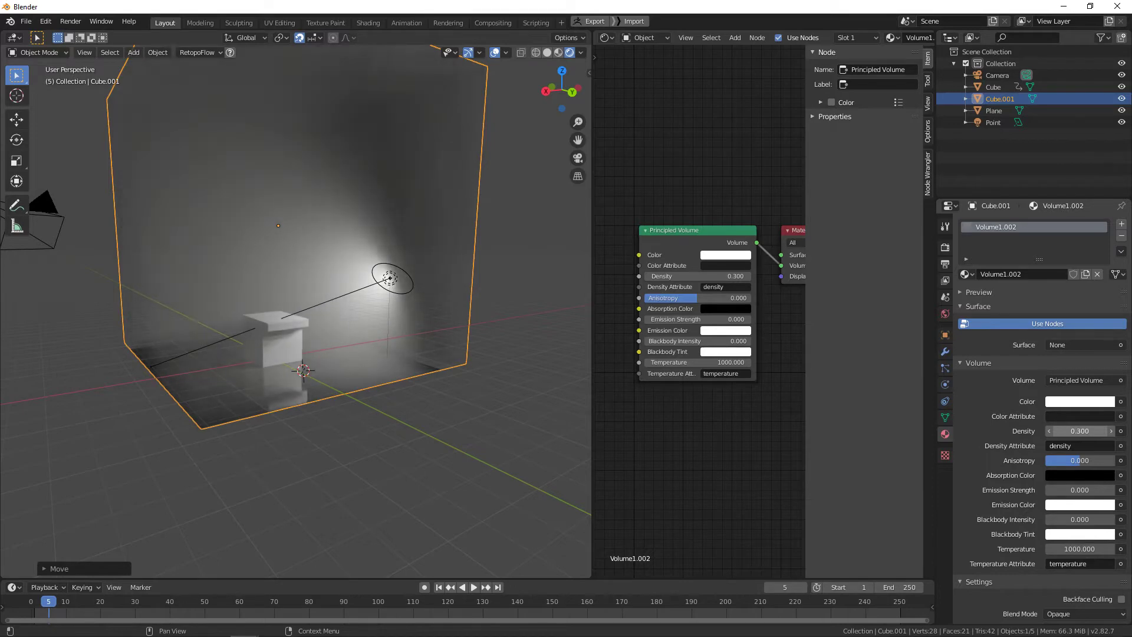
{"action": "middle_click_drag", "start_coordinate": [377, 277], "coordinate": [341, 271]}
{"action": "middle_click_drag", "start_coordinate": [461, 285], "coordinate": [275, 256]}
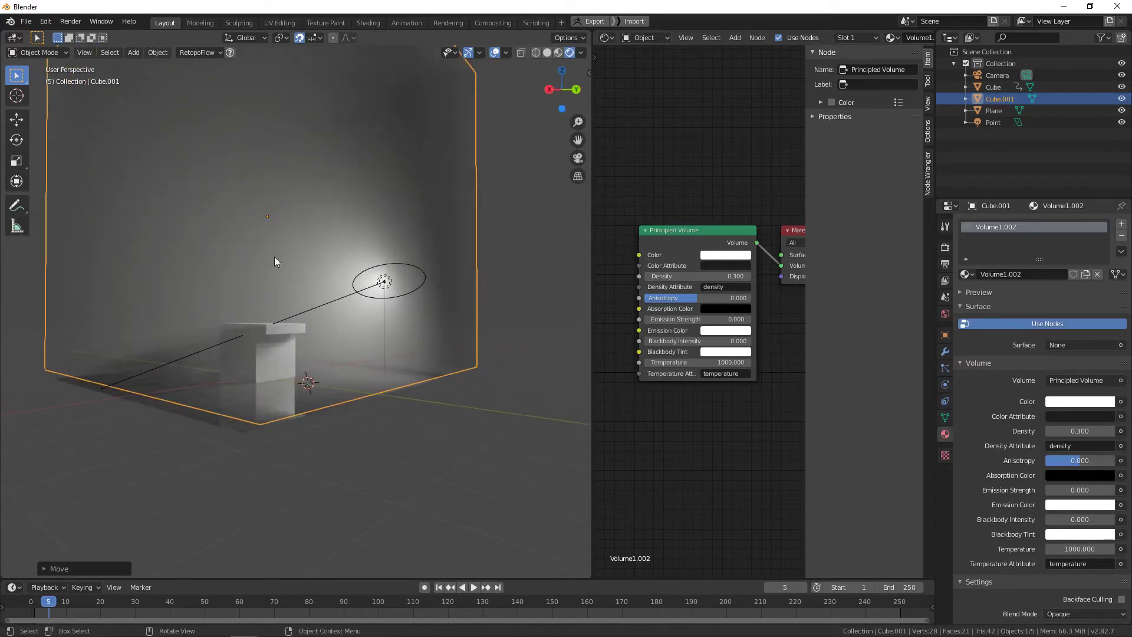
Step: Try green, near-grey and red as the volume's Absorption Color at a brightness value of 0.7
{"action": "left_click", "coordinate": [1050, 475]}
{"action": "left_click_drag", "start_coordinate": [1061, 353], "coordinate": [1009, 344]}
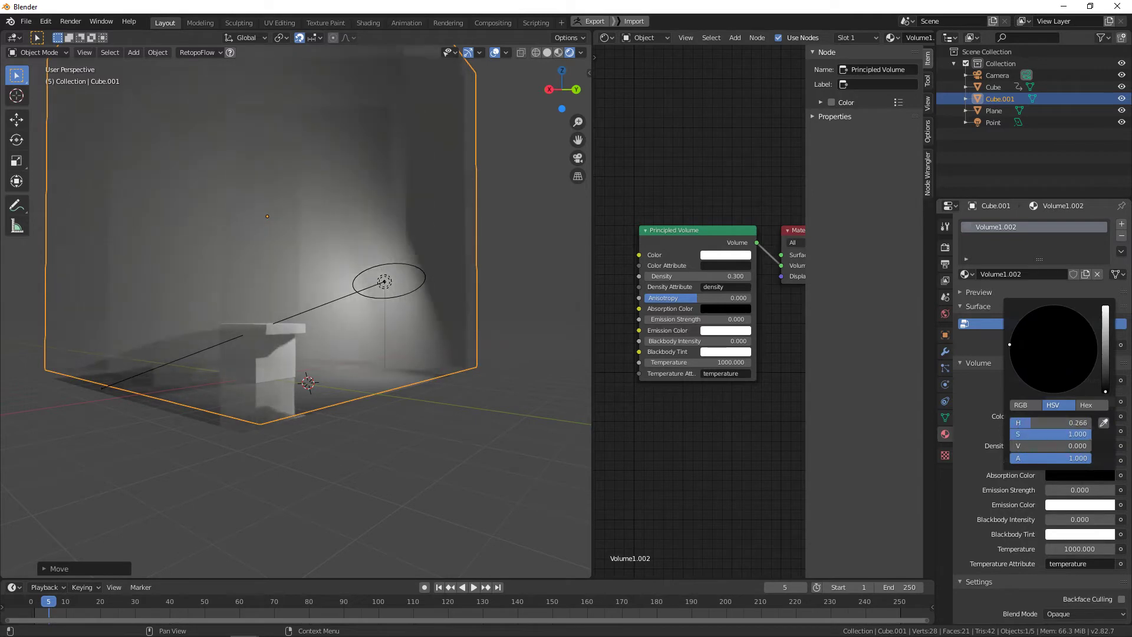
{"action": "left_click_drag", "start_coordinate": [1106, 391], "coordinate": [1106, 331]}
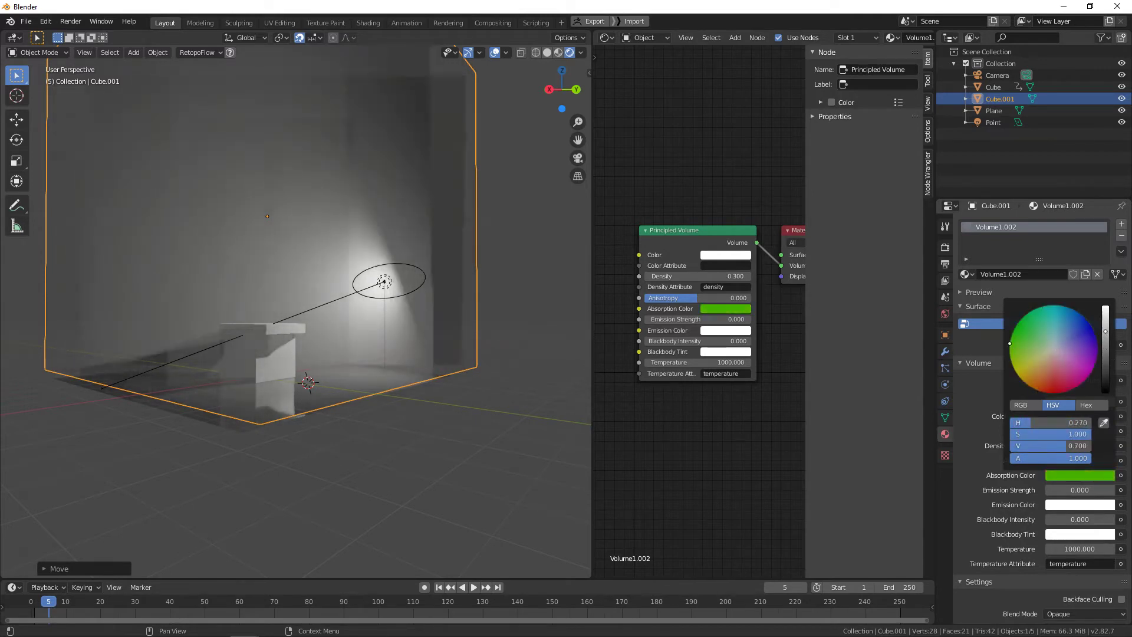
{"action": "left_click_drag", "start_coordinate": [1010, 344], "coordinate": [1053, 347]}
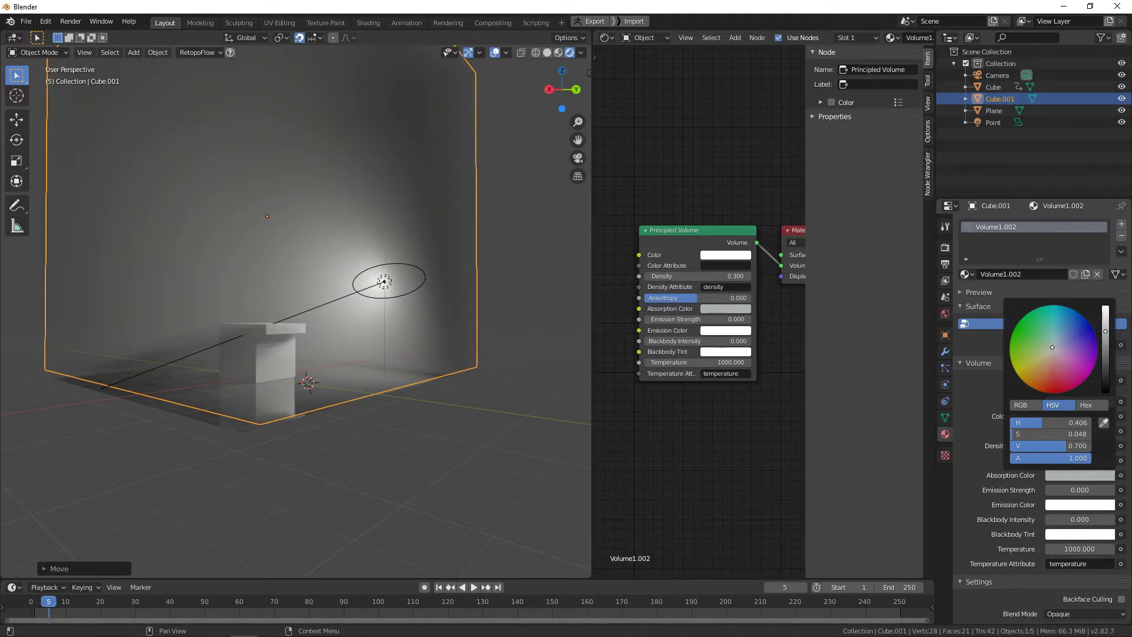
{"action": "left_click_drag", "start_coordinate": [1052, 347], "coordinate": [1056, 378]}
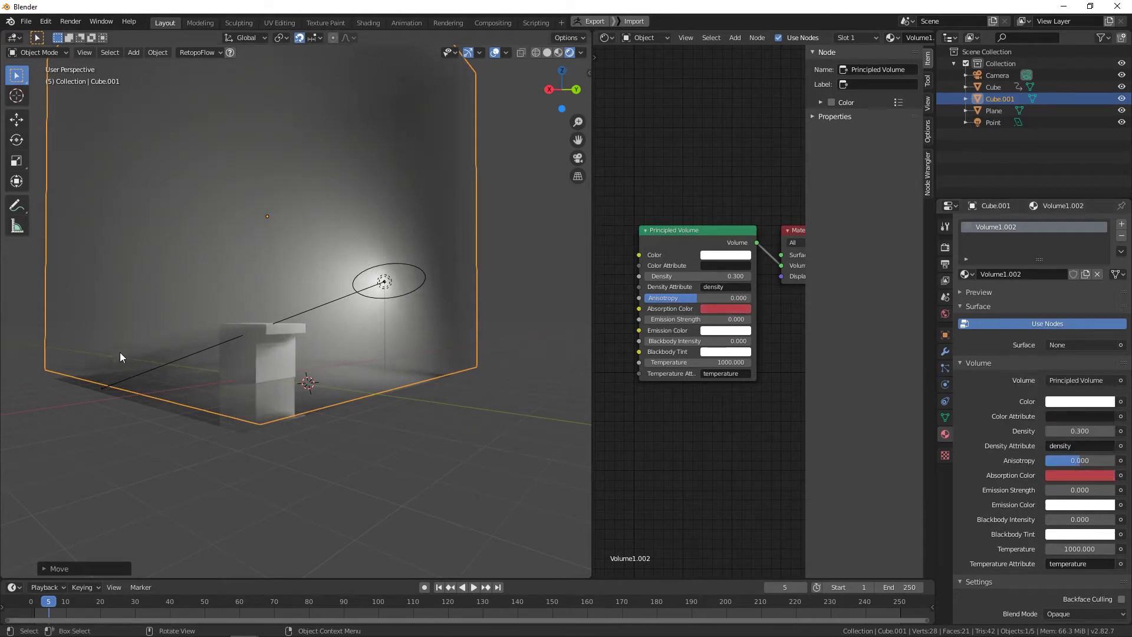
{"action": "middle_click_drag", "start_coordinate": [287, 370], "coordinate": [296, 391]}
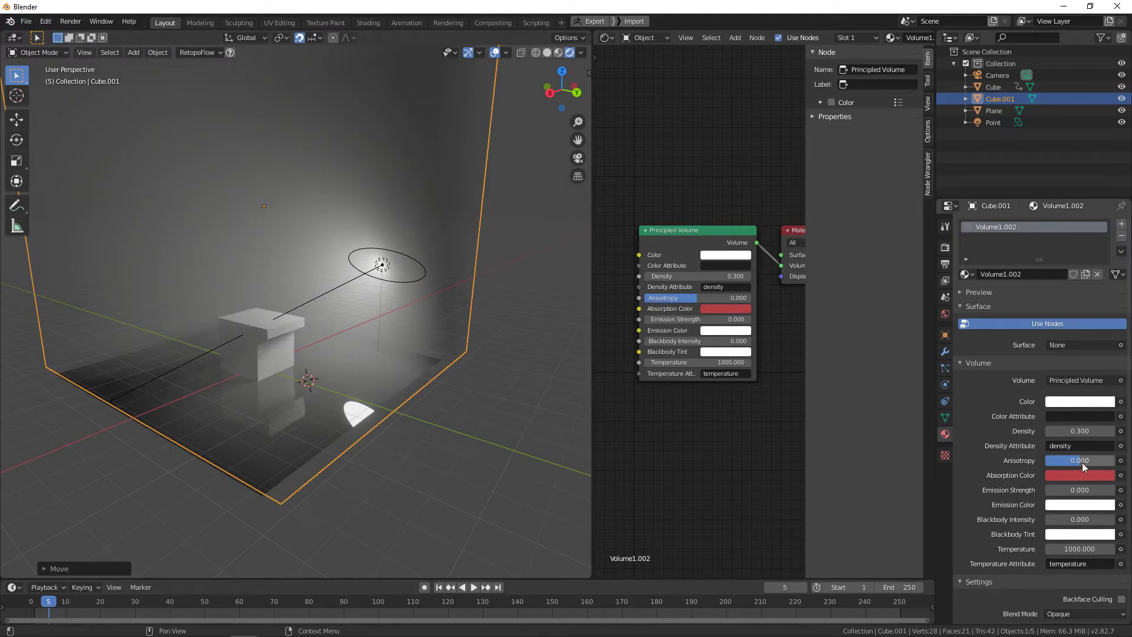
Step: Set the volume's anisotropy to 0.133 and compare the light scattering around the cube
{"action": "mouse_move", "coordinate": [1081, 460]}
{"action": "left_mouse_down"}
{"action": "mouse_move", "coordinate": [1052, 460]}
{"action": "mouse_move", "coordinate": [1088, 465]}
{"action": "left_mouse_up"}
{"action": "scroll", "coordinate": [394, 353], "scroll_direction": "down", "scroll_amount": 3}
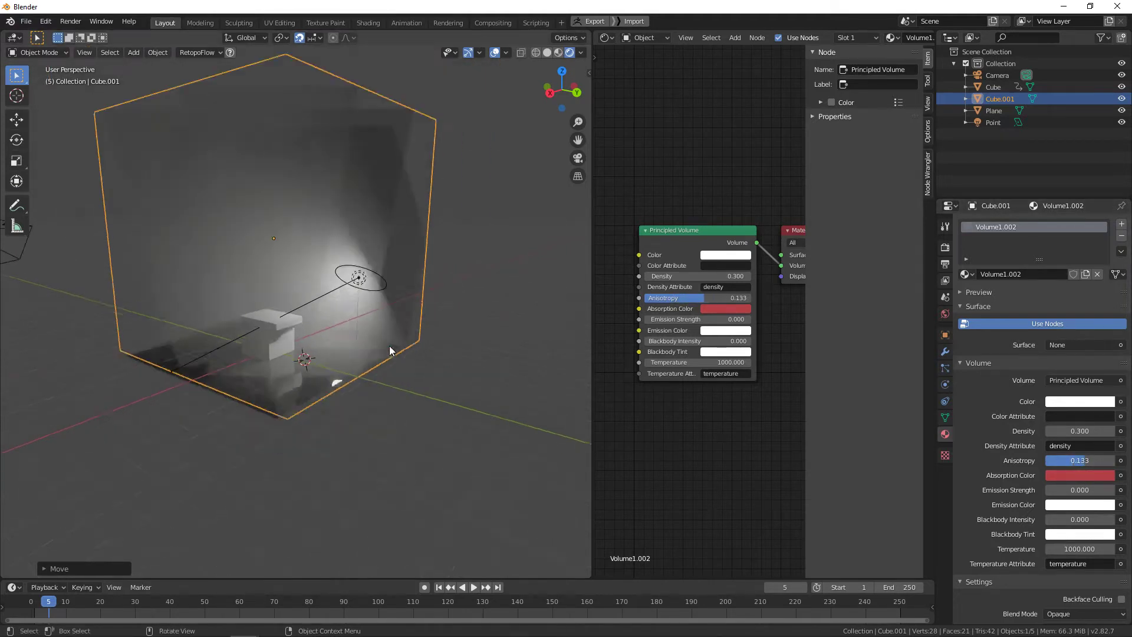
{"action": "middle_click_drag", "start_coordinate": [391, 349], "coordinate": [381, 280]}
{"action": "middle_click_drag", "start_coordinate": [392, 358], "coordinate": [367, 362]}
{"action": "middle_click_drag", "start_coordinate": [436, 353], "coordinate": [466, 357]}
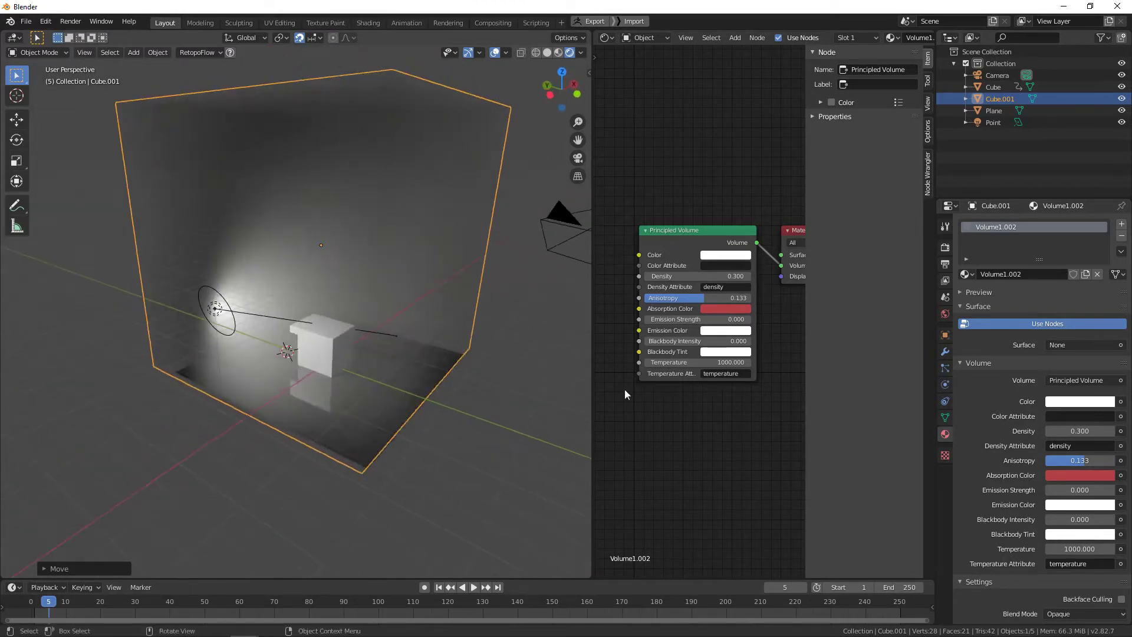
Step: Raise the volume's anisotropy to 0.567 and turn its Absorption Color back to black
{"action": "left_click", "coordinate": [1075, 431]}
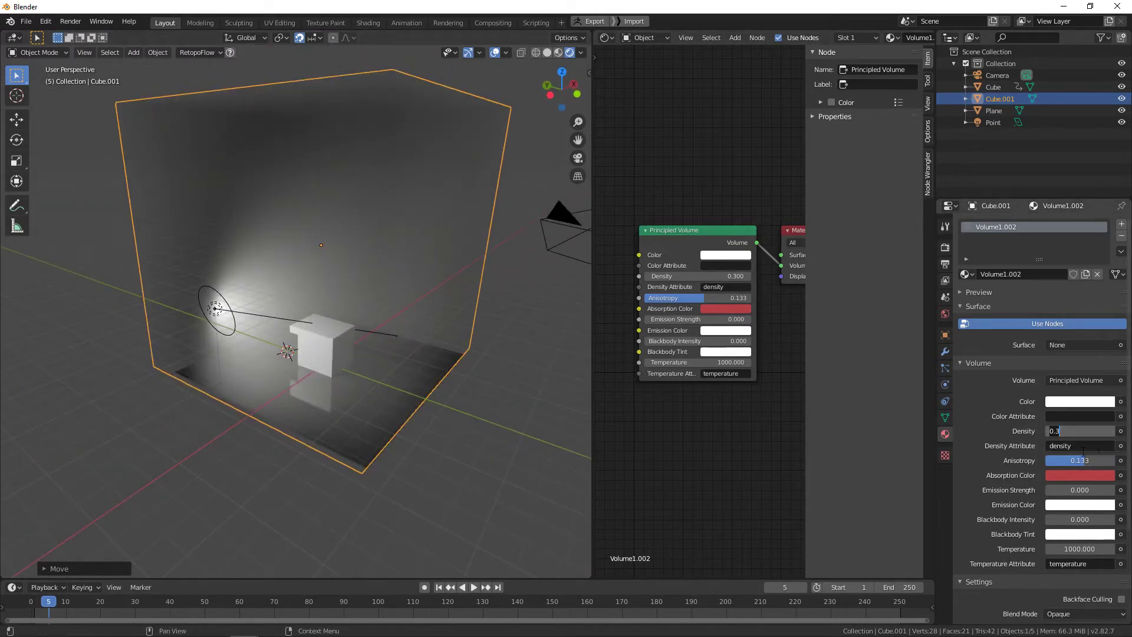
{"action": "middle_click_drag", "start_coordinate": [331, 307], "coordinate": [530, 354]}
{"action": "mouse_move", "coordinate": [1085, 461]}
{"action": "left_mouse_down"}
{"action": "mouse_move", "coordinate": [1115, 461]}
{"action": "mouse_move", "coordinate": [1088, 460]}
{"action": "mouse_move", "coordinate": [1100, 460]}
{"action": "left_mouse_up"}
{"action": "left_click", "coordinate": [1097, 475]}
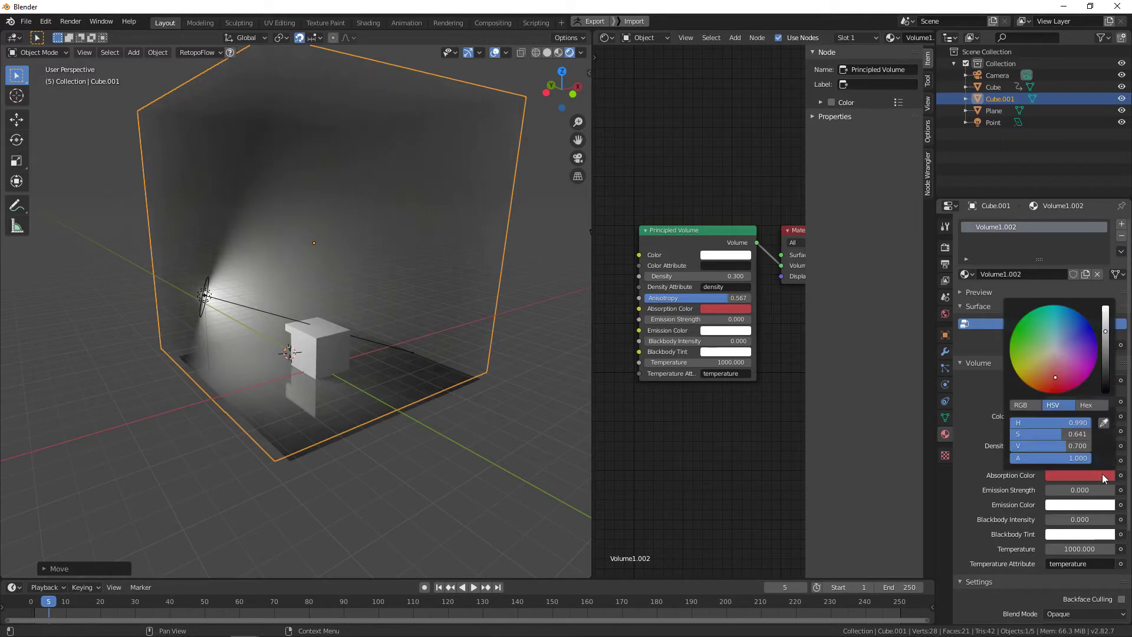
{"action": "left_click_drag", "start_coordinate": [1104, 372], "coordinate": [1081, 359]}
Step: Try a blue Emission Color with an emission strength of 0.2 on the volume
{"action": "left_click", "coordinate": [1060, 507]}
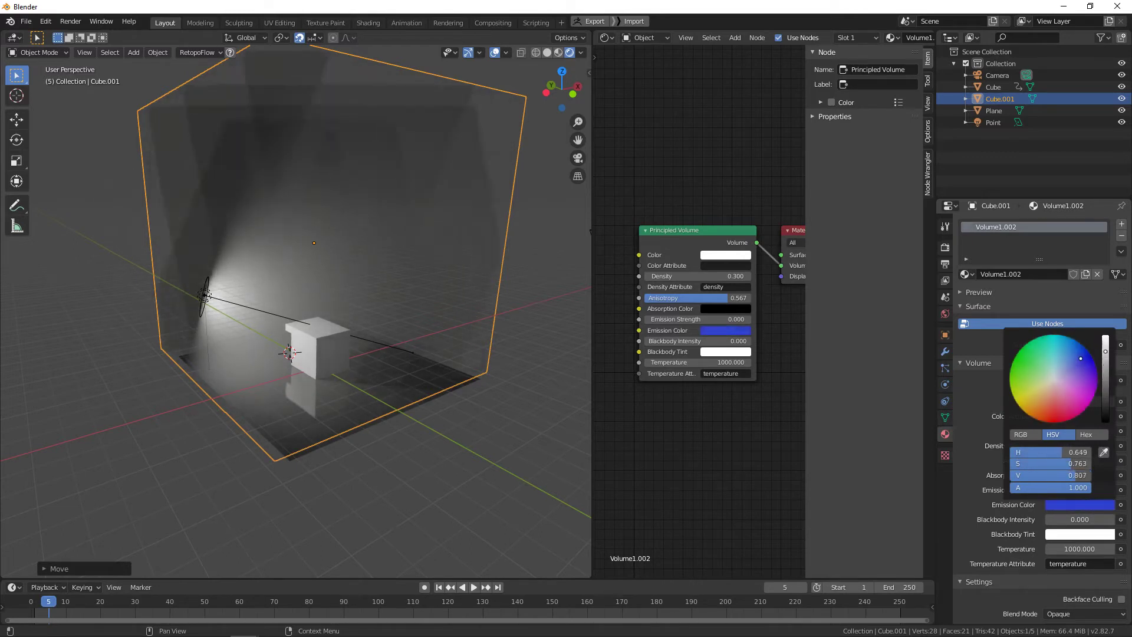
{"action": "mouse_move", "coordinate": [1075, 490]}
{"action": "left_mouse_down"}
{"action": "mouse_move", "coordinate": [1091, 490]}
{"action": "mouse_move", "coordinate": [1073, 490]}
{"action": "left_mouse_up"}
{"action": "middle_click_drag", "start_coordinate": [483, 389], "coordinate": [328, 276]}
Step: Set the volume's emission strength to 0 and darken its Emission Color to black
{"action": "left_click", "coordinate": [1079, 490]}
{"action": "type", "text": "0"}
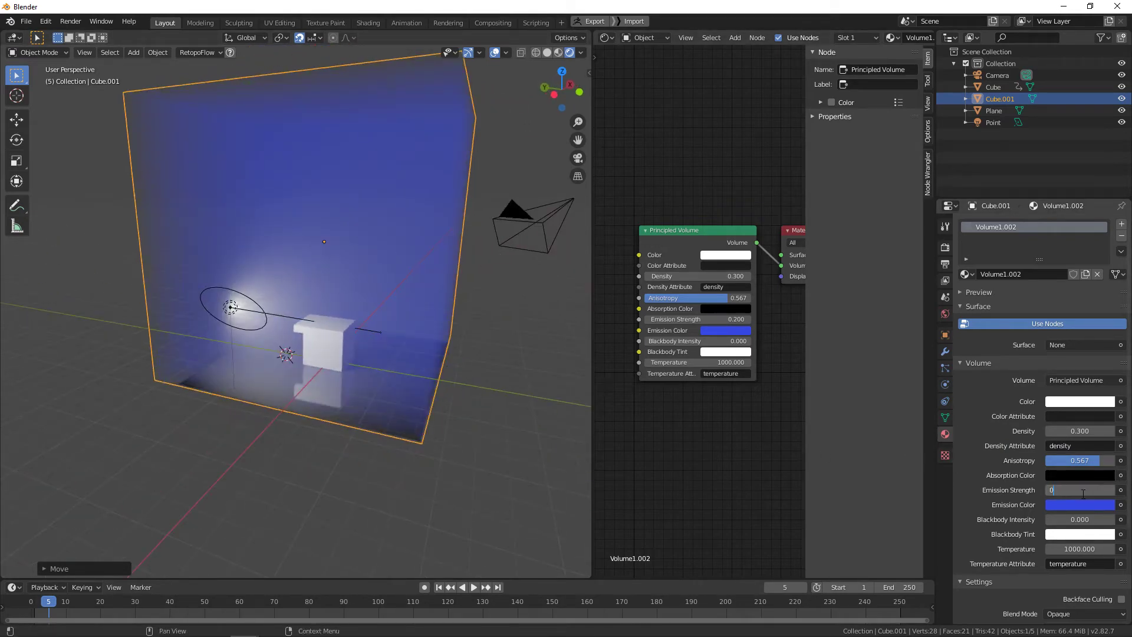
{"action": "key", "text": "Return"}
{"action": "left_click", "coordinate": [1082, 505]}
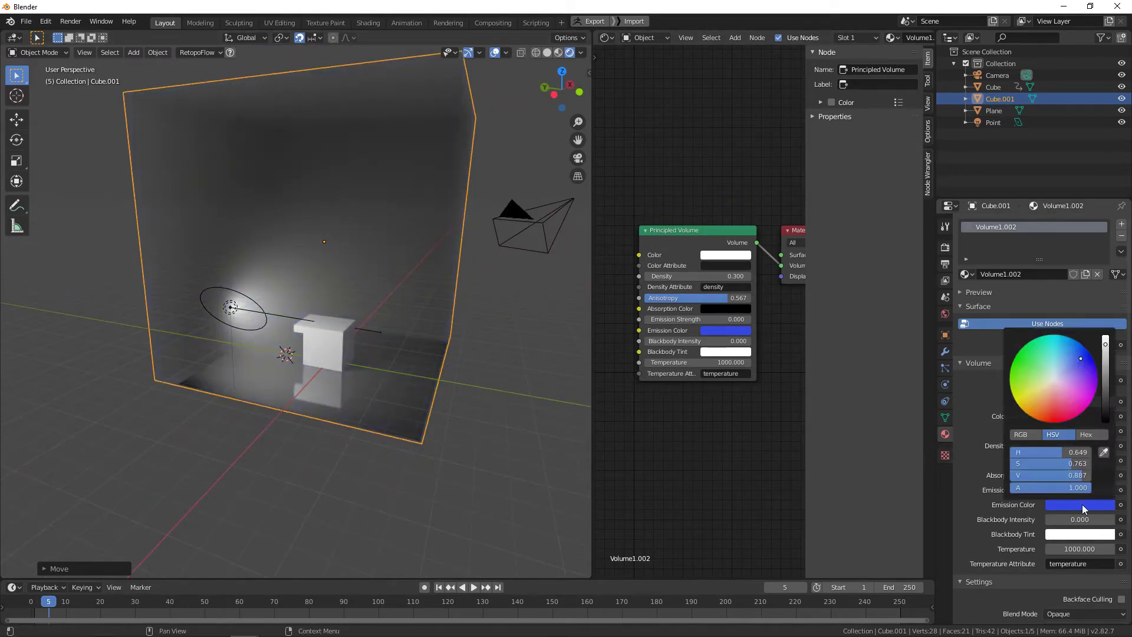
{"action": "left_click_drag", "start_coordinate": [1107, 407], "coordinate": [1106, 421]}
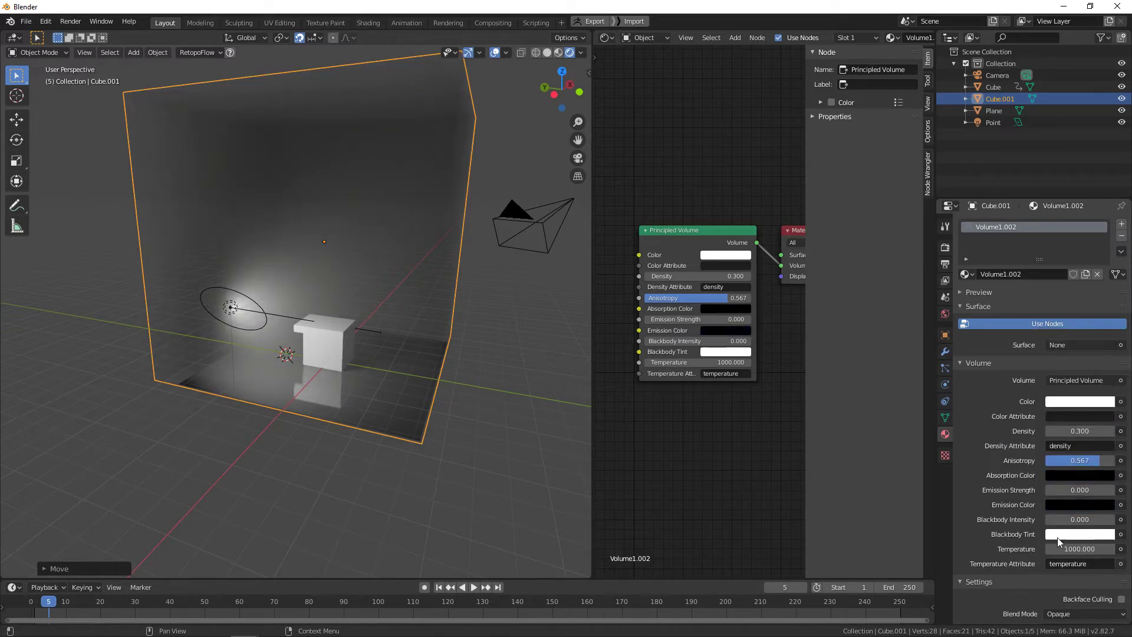
Step: Show the selectability toggles for the scene objects and make the volume cube Cube.001 unselectable
{"action": "scroll", "coordinate": [438, 434], "scroll_direction": "up", "scroll_amount": 2}
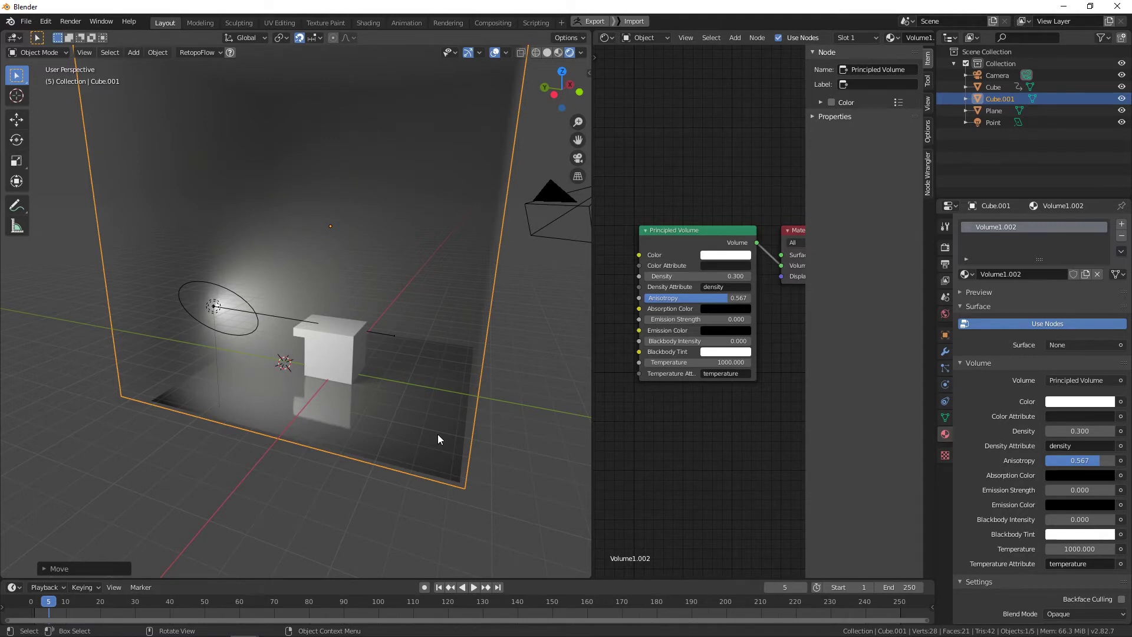
{"action": "middle_click_drag", "start_coordinate": [377, 398], "coordinate": [55, 395]}
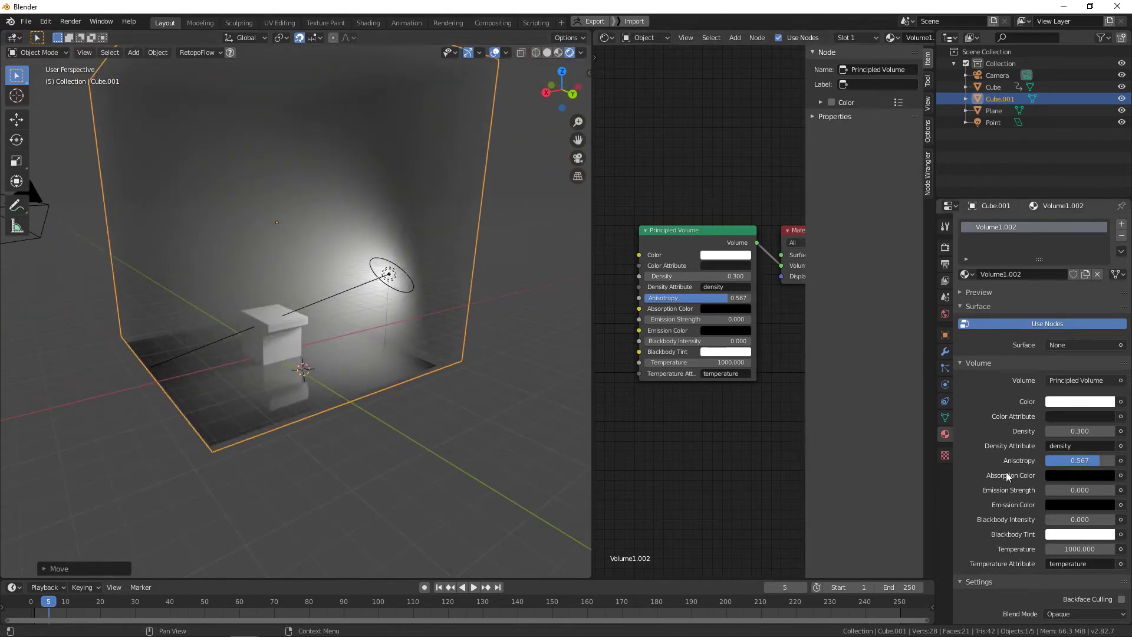
{"action": "scroll", "coordinate": [1010, 482], "scroll_direction": "down", "scroll_amount": 5}
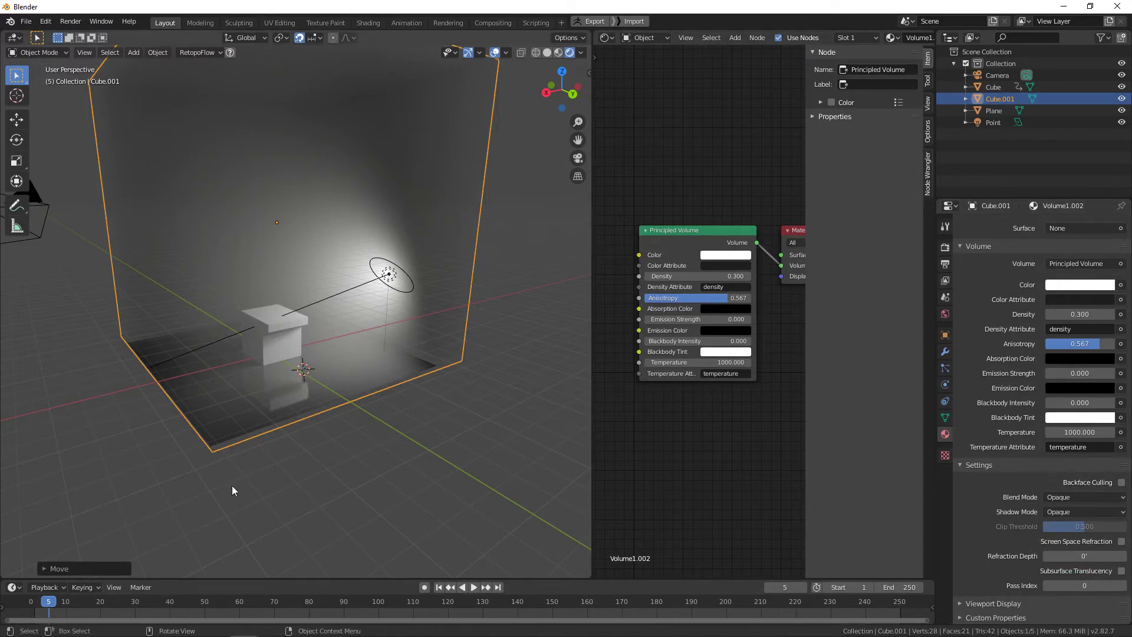
{"action": "middle_click_drag", "start_coordinate": [342, 266], "coordinate": [388, 302]}
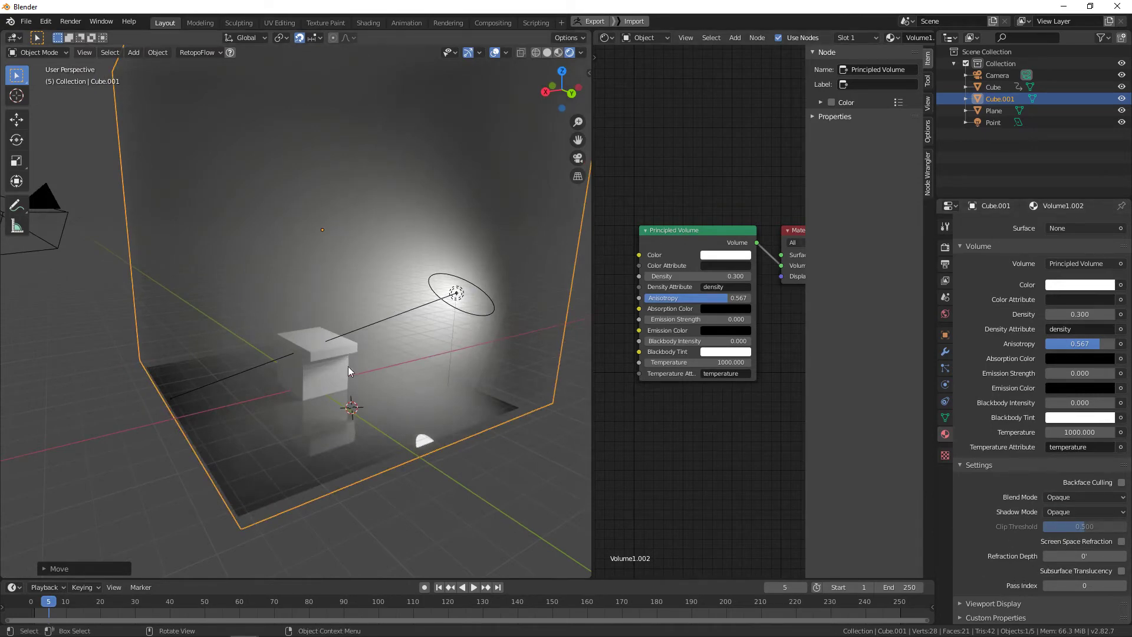
{"action": "middle_click_drag", "start_coordinate": [347, 371], "coordinate": [399, 233]}
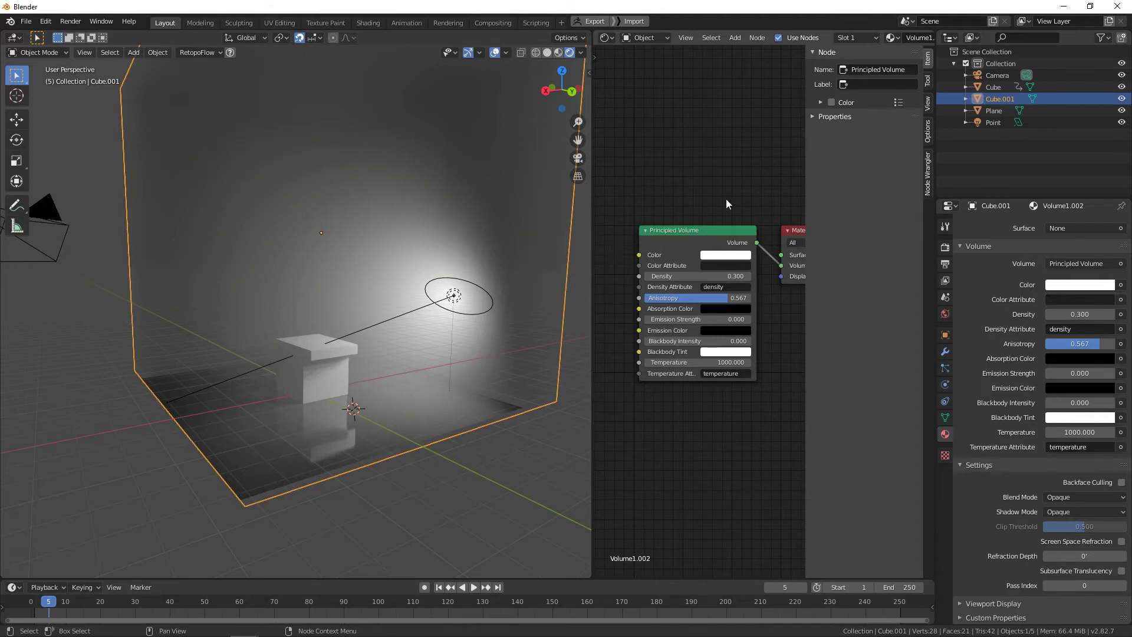
{"action": "left_click", "coordinate": [1100, 39]}
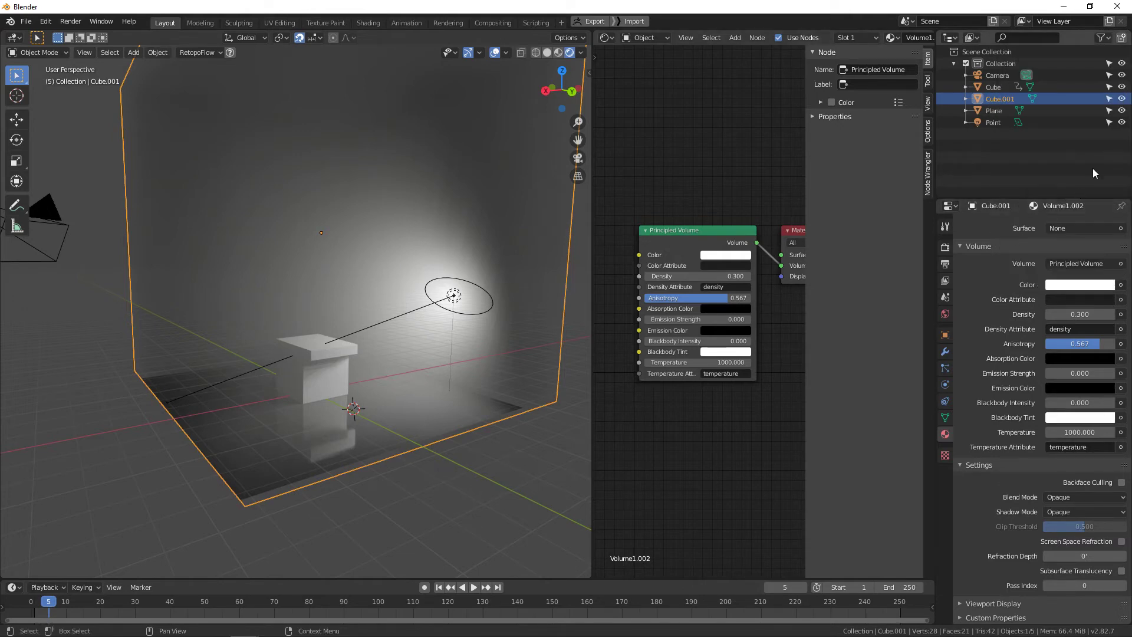
{"action": "left_click", "coordinate": [1109, 100]}
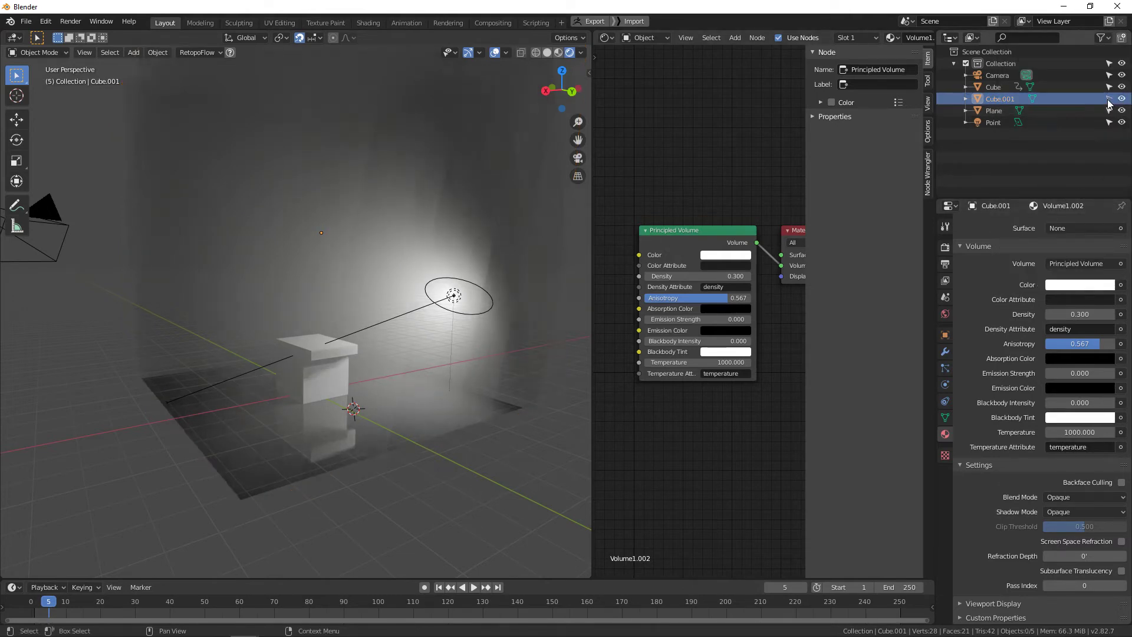
Step: Select the area light and the small cube directly through the volume to check that both can be picked
{"action": "left_click", "coordinate": [392, 310]}
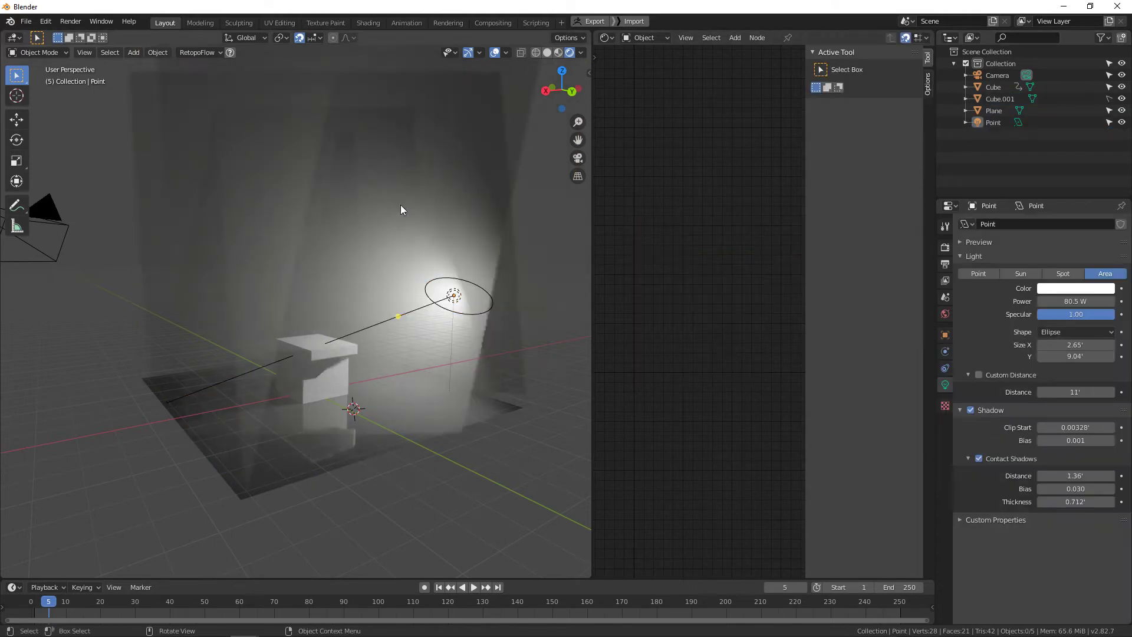
{"action": "left_click", "coordinate": [284, 337]}
{"action": "left_click", "coordinate": [284, 338]}
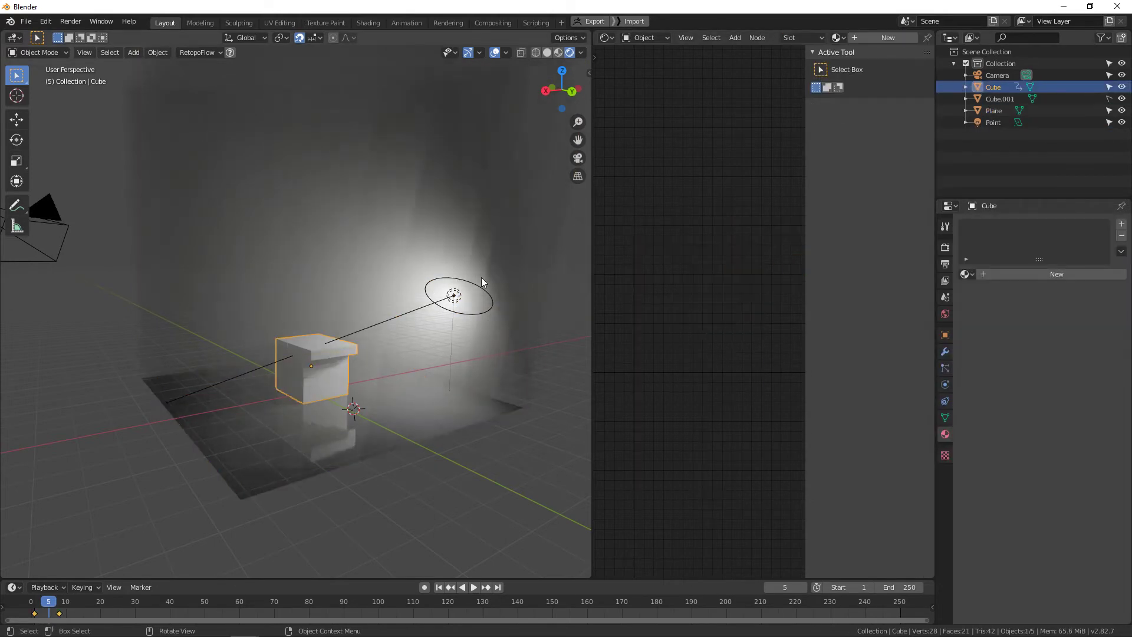
{"action": "middle_click_drag", "start_coordinate": [481, 277], "coordinate": [455, 257]}
{"action": "middle_click_drag", "start_coordinate": [470, 264], "coordinate": [490, 259]}
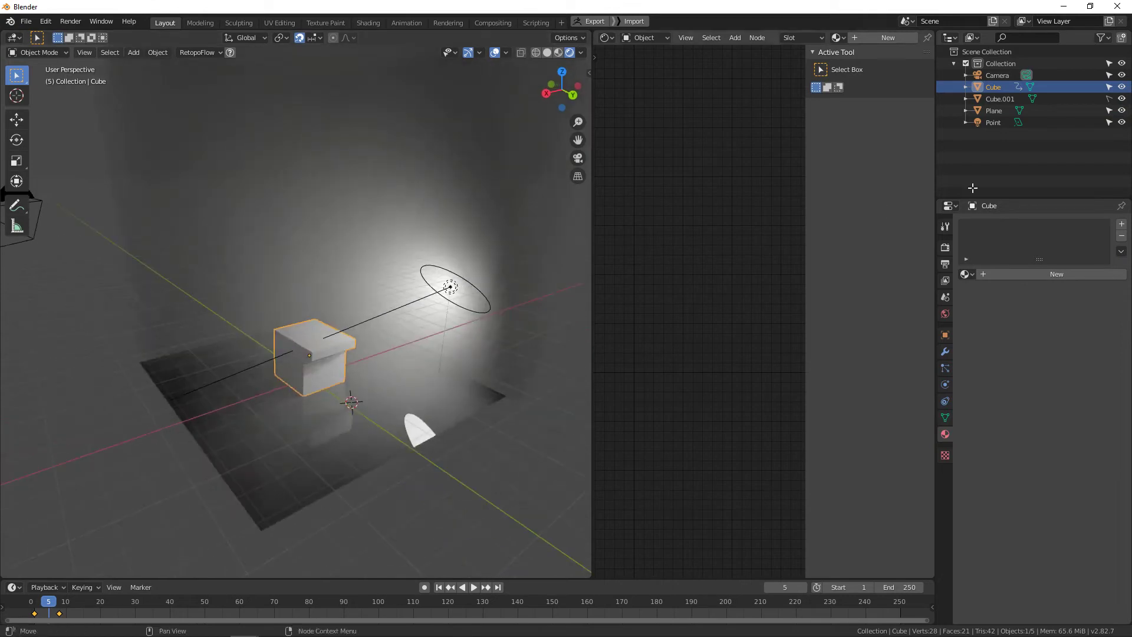
Step: Make the volume cube Cube.001 selectable again and keep it as the active object
{"action": "left_click", "coordinate": [1042, 102]}
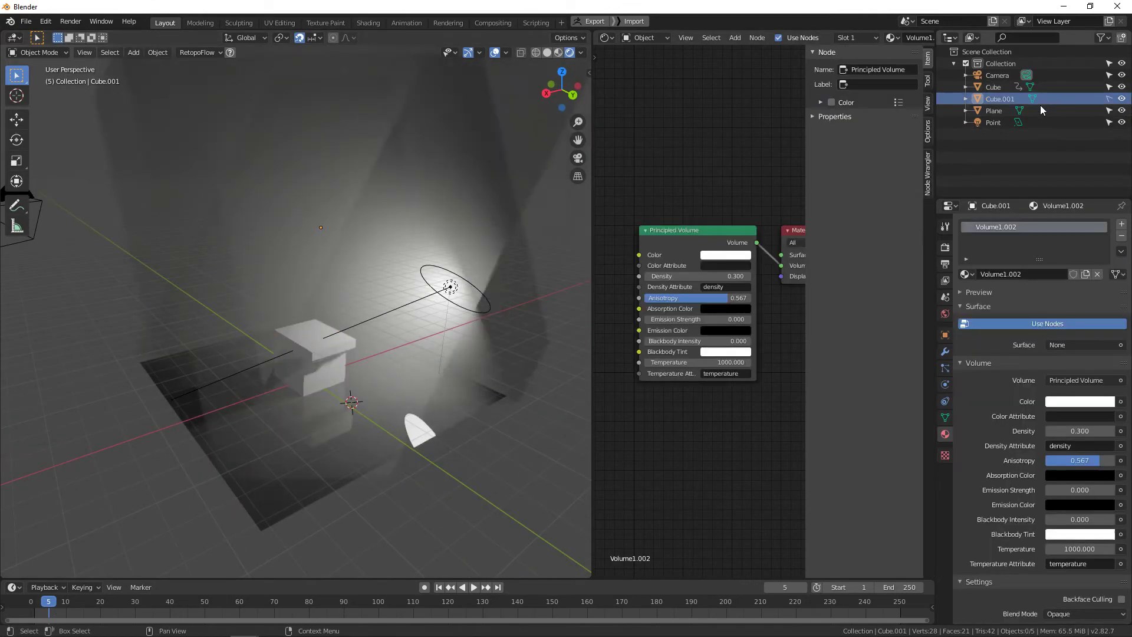
{"action": "left_click", "coordinate": [1101, 99]}
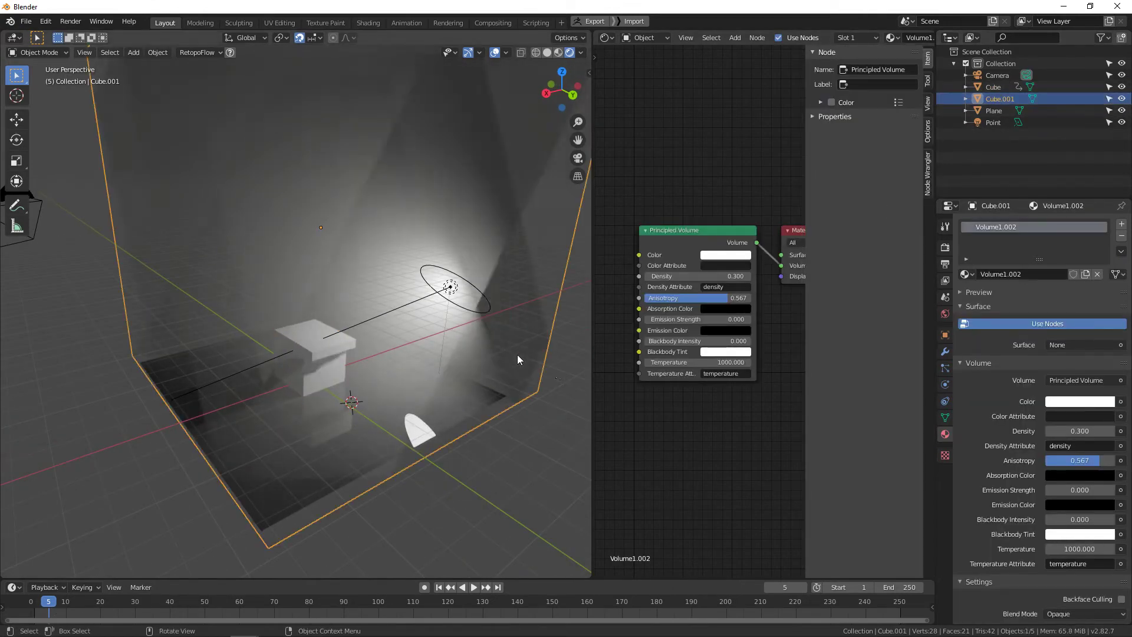
{"action": "scroll", "coordinate": [518, 355], "scroll_direction": "down", "scroll_amount": 6}
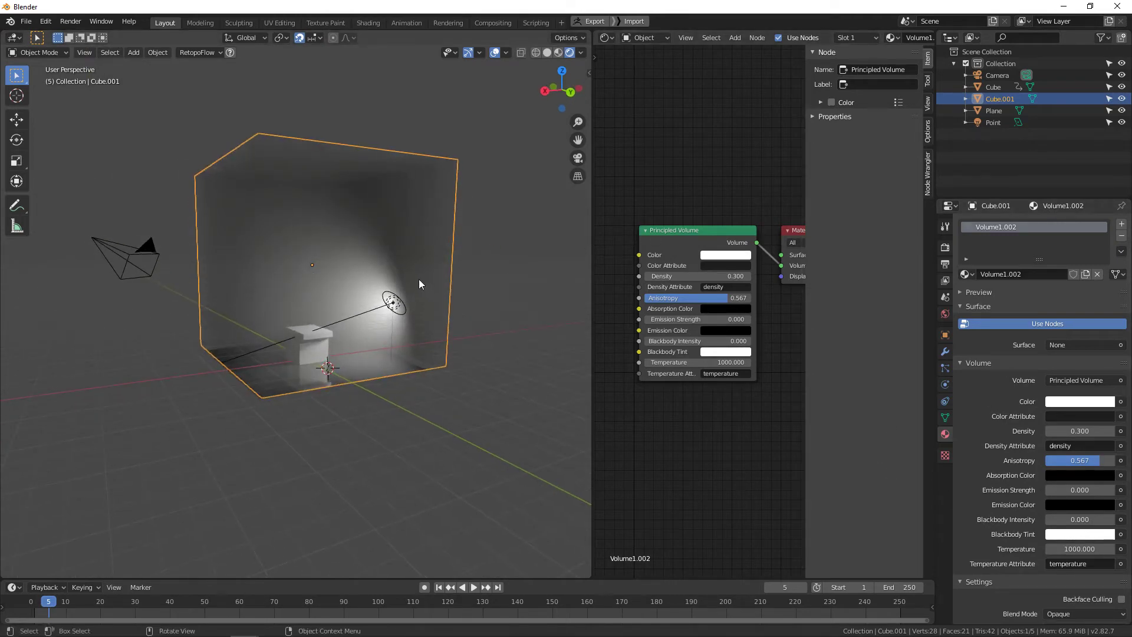
{"action": "scroll", "coordinate": [422, 282], "scroll_direction": "up", "scroll_amount": 2}
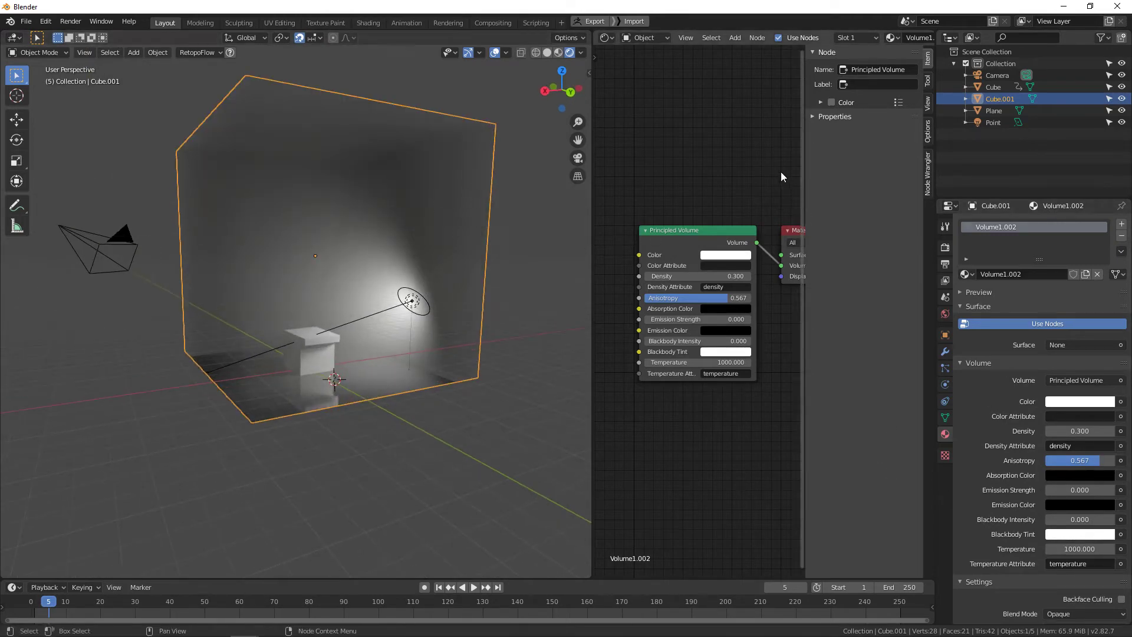
Step: Enter Edit Mode on the volume cube Cube.001 and add two evenly spaced horizontal loop cuts around it
{"action": "scroll", "coordinate": [486, 213], "scroll_direction": "down", "scroll_amount": 3}
{"action": "middle_click_drag", "start_coordinate": [484, 217], "coordinate": [472, 268]}
{"action": "scroll", "coordinate": [440, 242], "scroll_direction": "up", "scroll_amount": 7}
{"action": "middle_click_drag", "start_coordinate": [430, 310], "coordinate": [398, 282]}
{"action": "scroll", "coordinate": [454, 250], "scroll_direction": "down", "scroll_amount": 5}
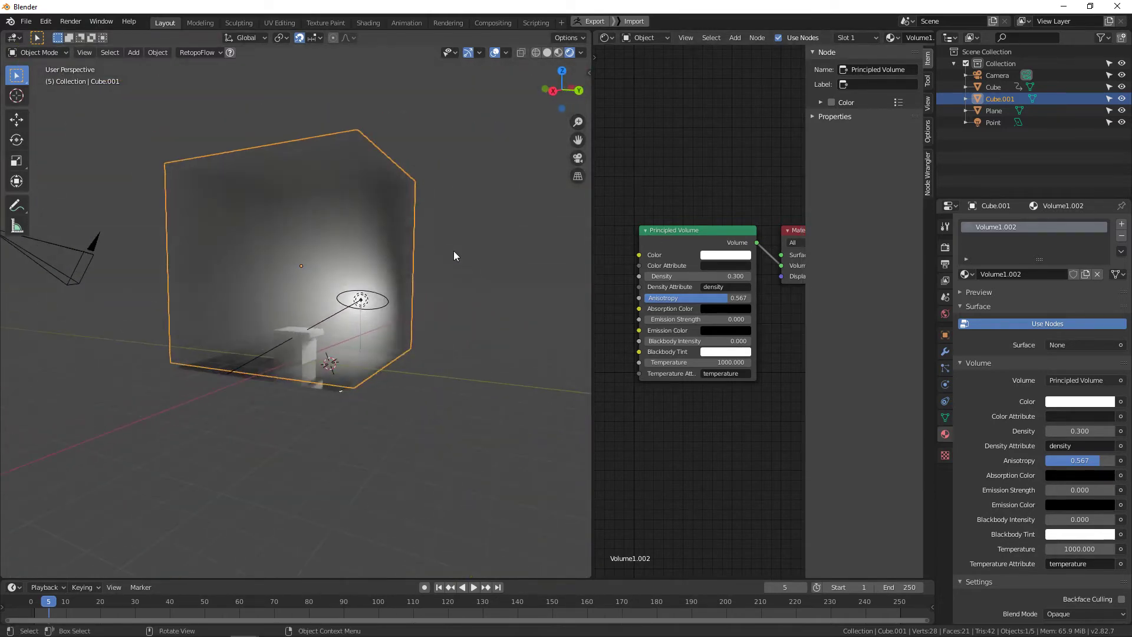
{"action": "key", "text": "Tab"}
{"action": "middle_click_drag", "start_coordinate": [450, 245], "coordinate": [355, 245]}
{"action": "key", "text": "ctrl+r"}
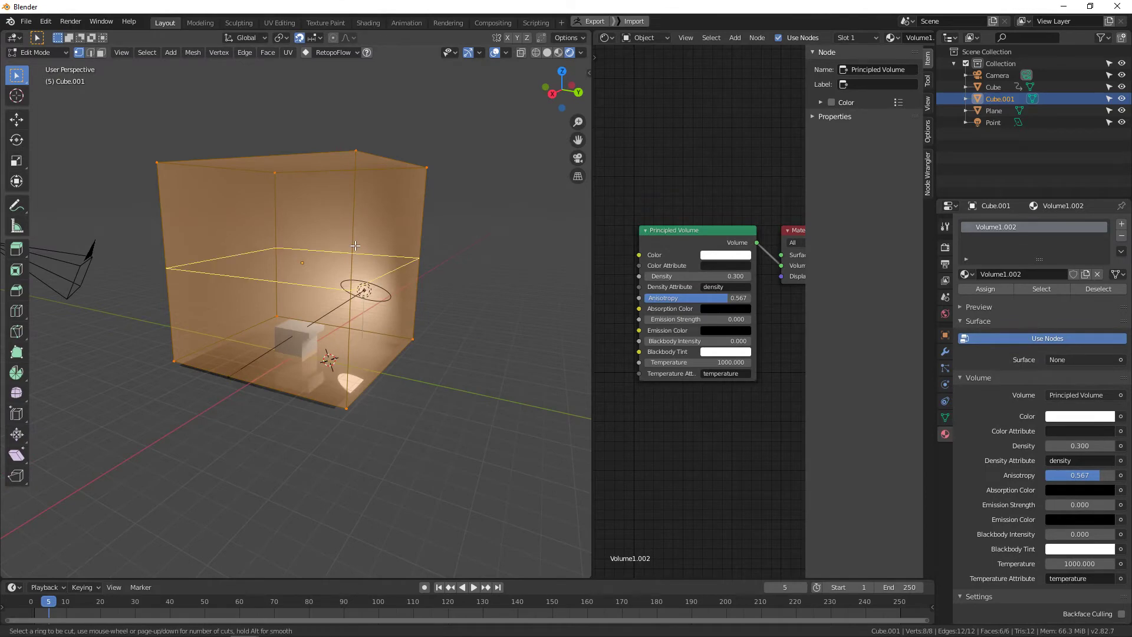
{"action": "scroll", "coordinate": [355, 246], "scroll_direction": "up", "scroll_amount": 1}
{"action": "left_click", "coordinate": [355, 246]}
{"action": "left_click", "coordinate": [355, 246]}
{"action": "left_click", "coordinate": [355, 247]}
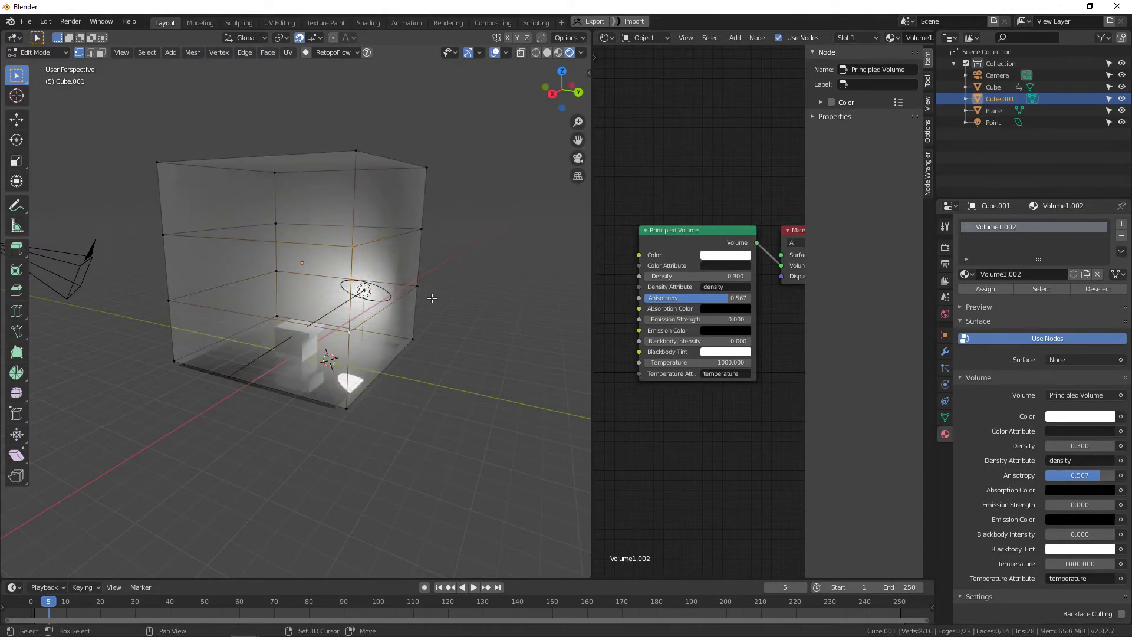
Step: Select the middle face on one side of the volume cube and extrude it outward into a protruding block
{"action": "left_click", "coordinate": [427, 236], "text": "shift"}
{"action": "middle_click_drag", "start_coordinate": [427, 238], "coordinate": [445, 323]}
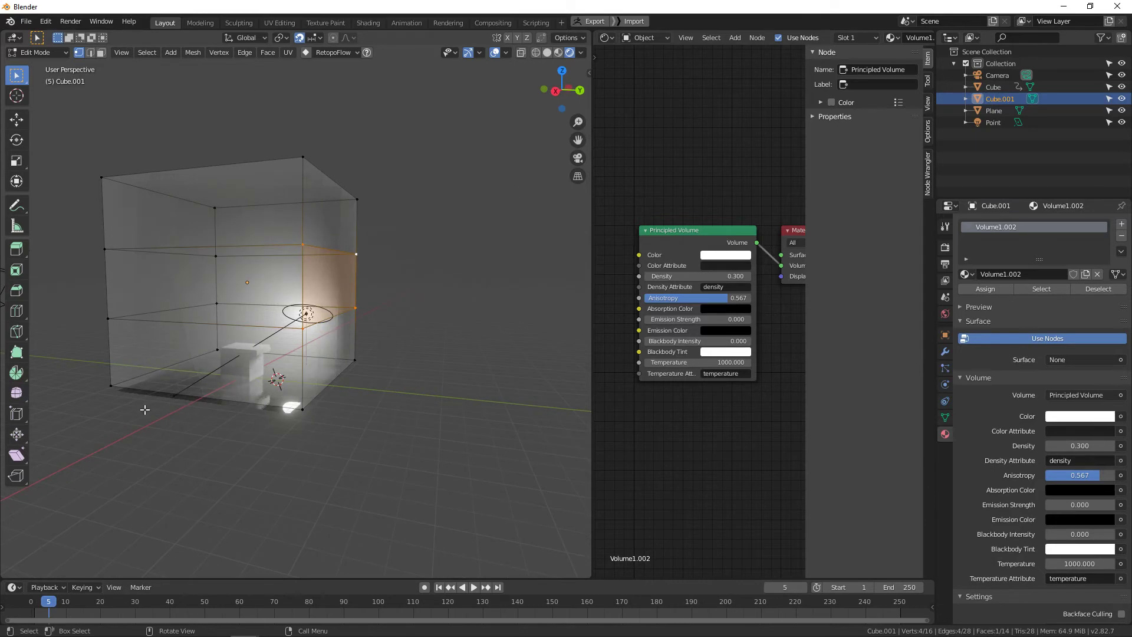
{"action": "middle_click_drag", "start_coordinate": [365, 373], "coordinate": [374, 316]}
{"action": "key", "text": "e"}
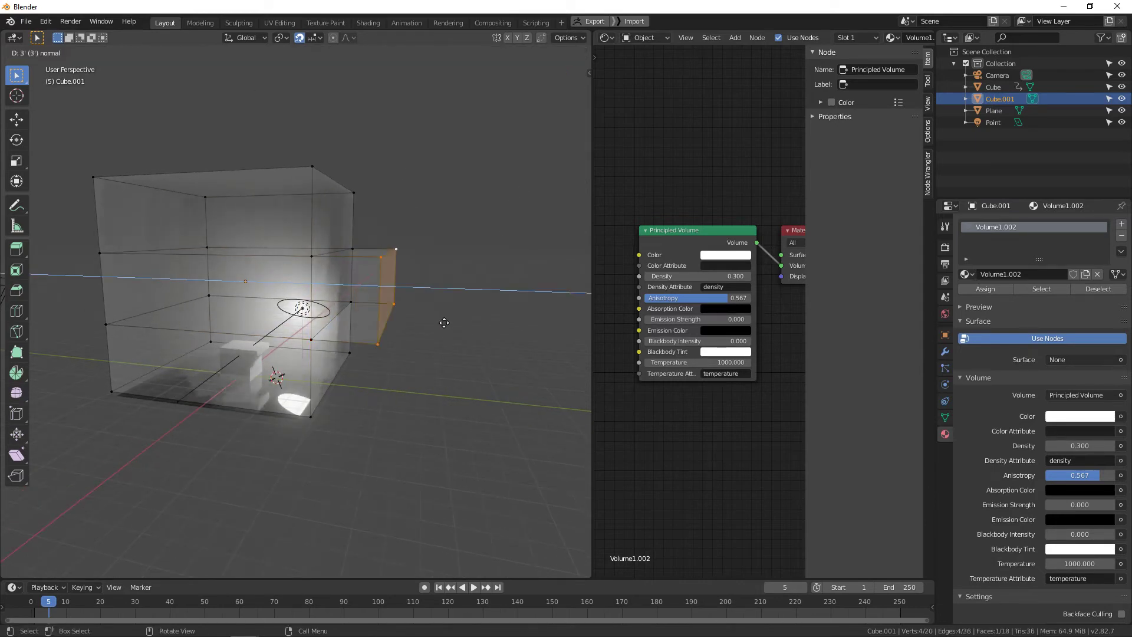
{"action": "left_click", "coordinate": [472, 328]}
Step: Compare the extruded volume cube in Object Mode using solid and rendered shading, with the viewport overlays off and on
{"action": "key", "text": "Tab"}
{"action": "middle_click_drag", "start_coordinate": [453, 329], "coordinate": [465, 318]}
{"action": "key", "text": "z"}
{"action": "left_click", "coordinate": [515, 318]}
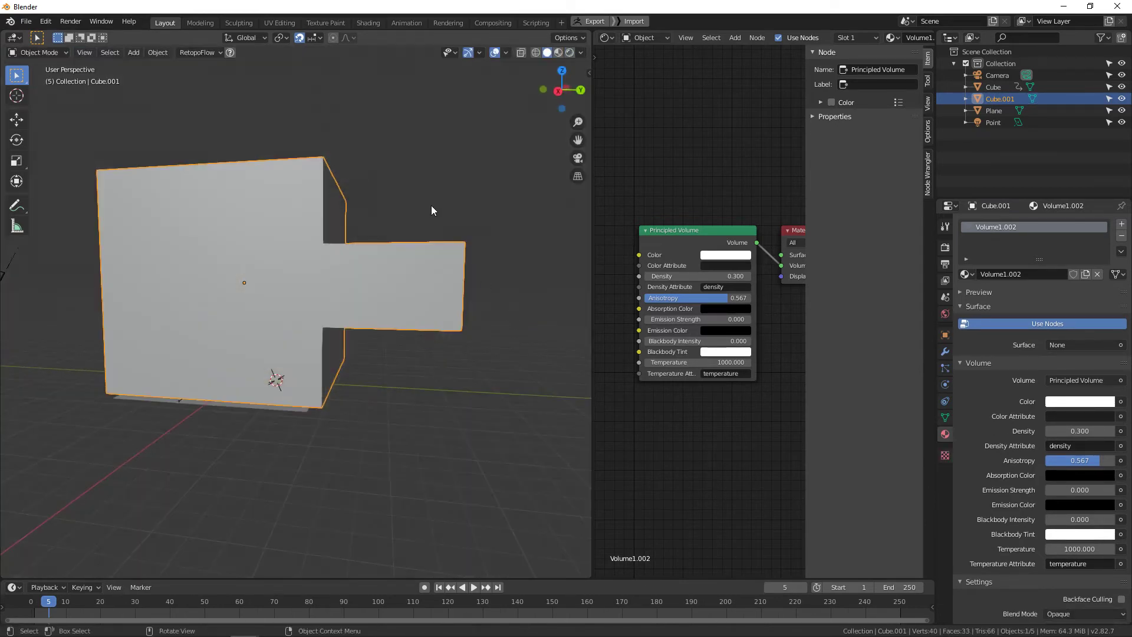
{"action": "key", "text": "z"}
{"action": "left_click", "coordinate": [441, 118]}
{"action": "key", "text": "alt+shift+z"}
{"action": "middle_click_drag", "start_coordinate": [442, 122], "coordinate": [420, 180]}
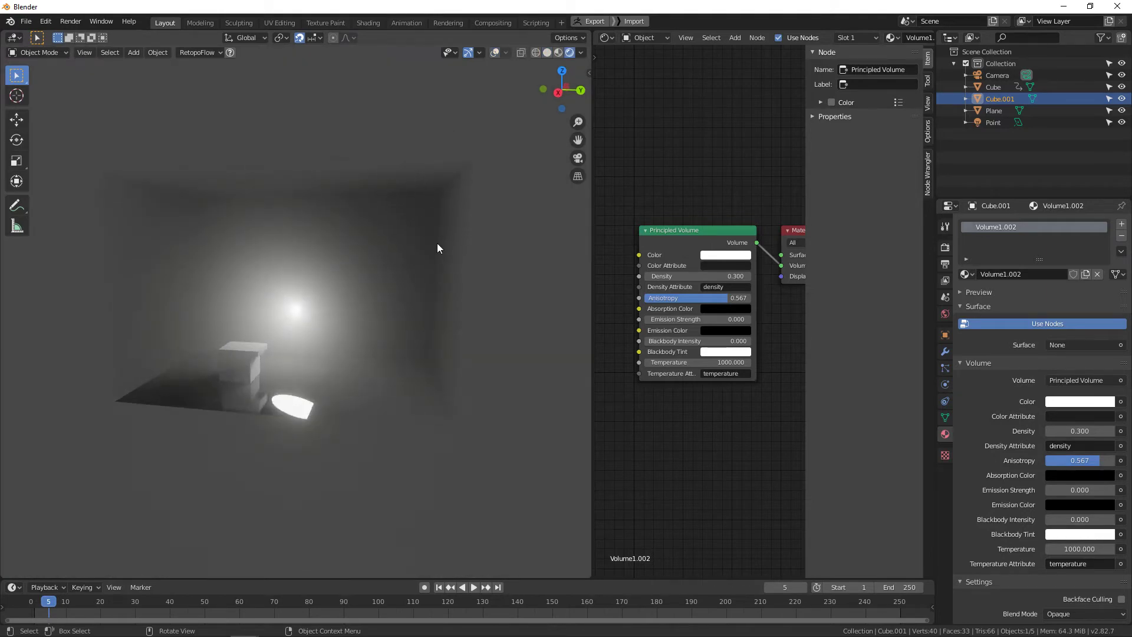
{"action": "left_click", "coordinate": [500, 53]}
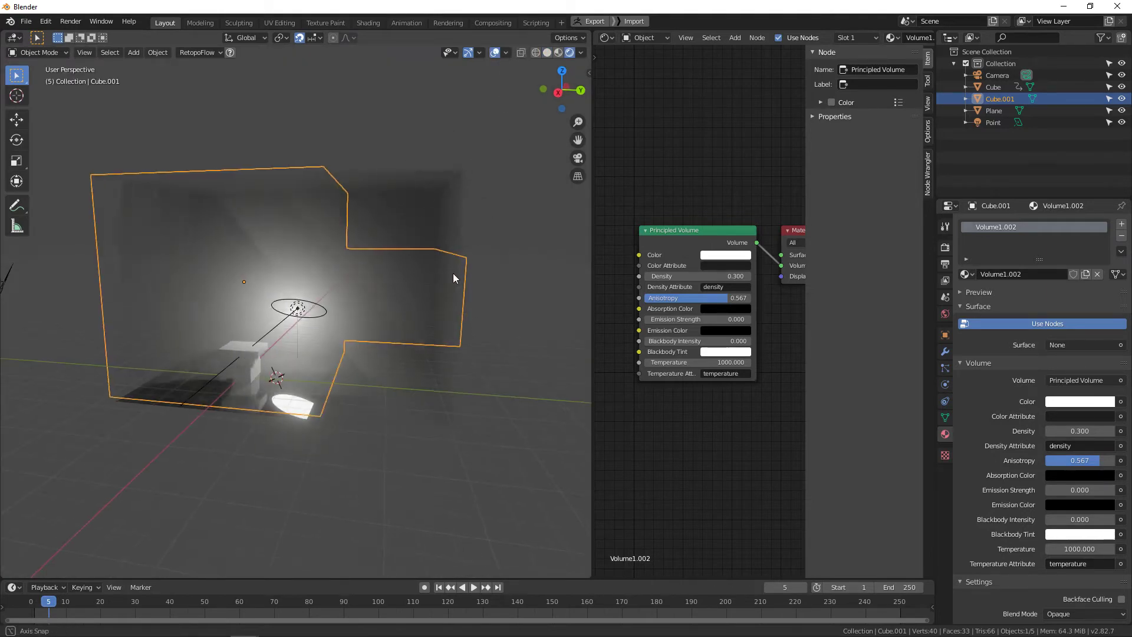
Step: Undo the face extrusion and the loop cuts on the volume cube
{"action": "middle_click_drag", "start_coordinate": [453, 273], "coordinate": [412, 245]}
{"action": "key", "text": "Tab"}
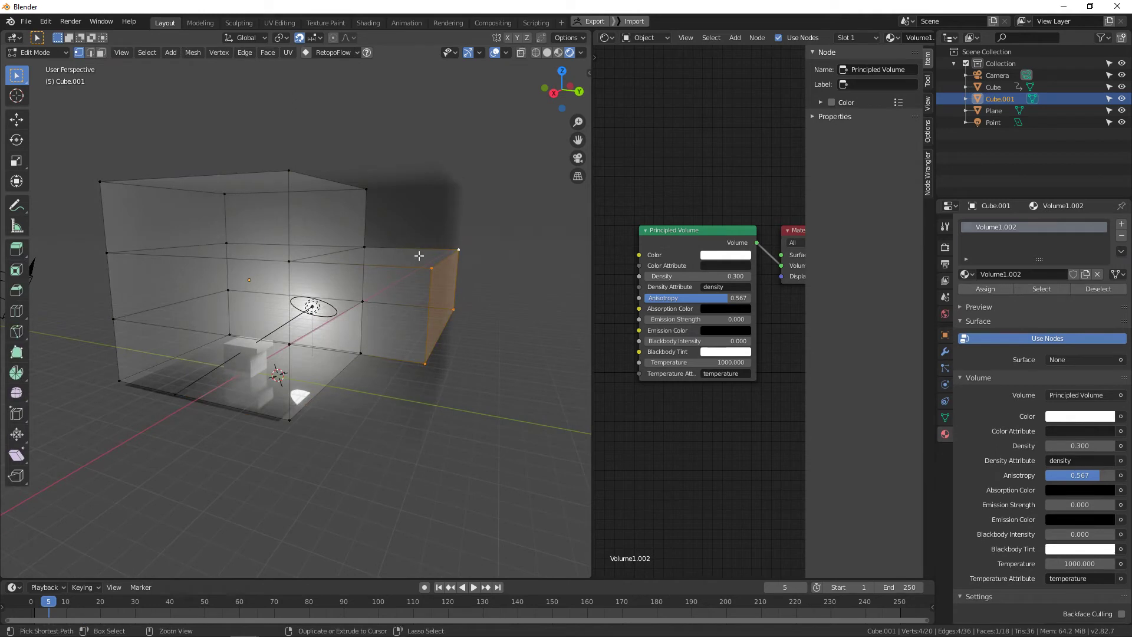
{"action": "key", "text": "ctrl+z"}
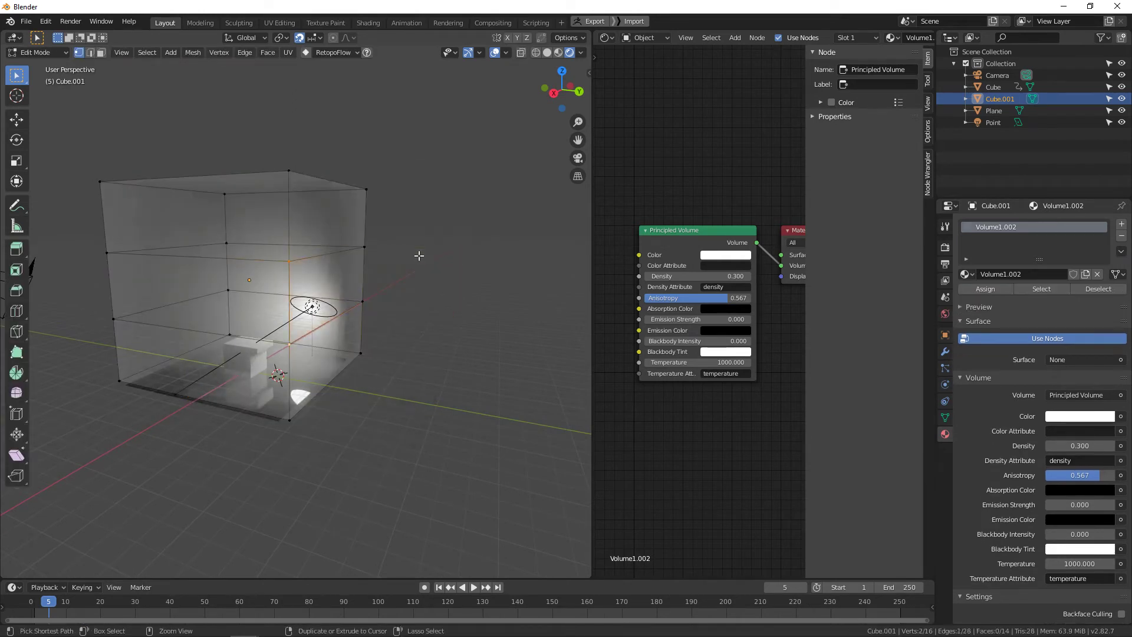
{"action": "key", "text": "ctrl+z"}
{"action": "key", "text": "ctrl+z"}
{"action": "key", "text": "ctrl+z"}
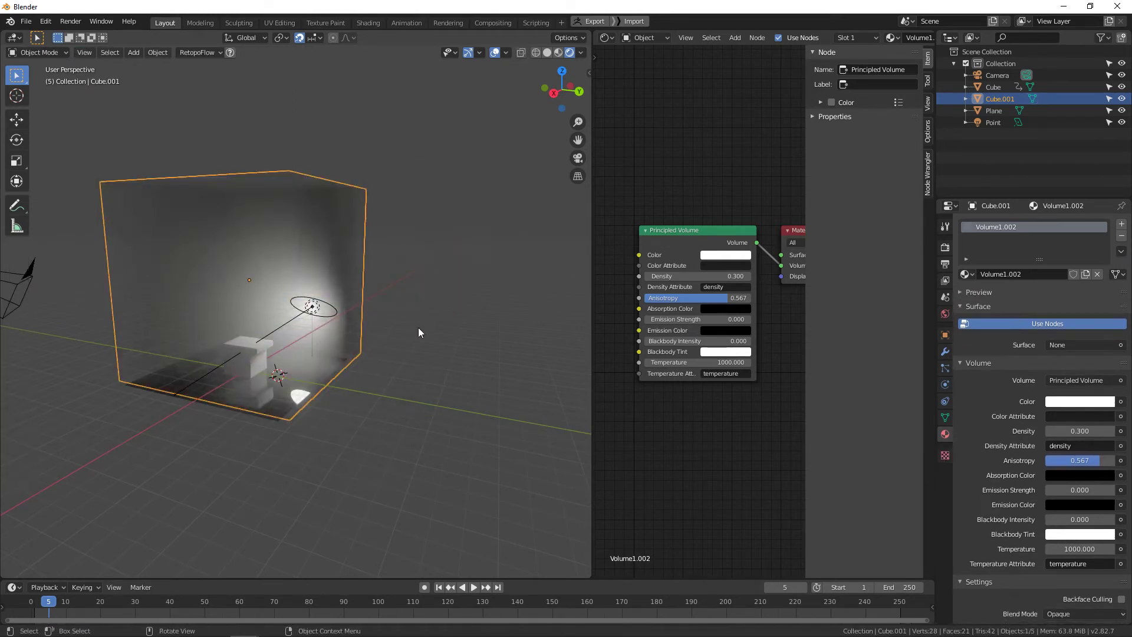
Step: Add a Noise Texture node before the Principled Volume and connect its Fac output to the Density input
{"action": "middle_click_drag", "start_coordinate": [419, 328], "coordinate": [392, 335]}
{"action": "scroll", "coordinate": [684, 329], "scroll_direction": "down", "scroll_amount": 5}
{"action": "middle_click_drag", "start_coordinate": [651, 315], "coordinate": [678, 300]}
{"action": "scroll", "coordinate": [646, 293], "scroll_direction": "up", "scroll_amount": 4}
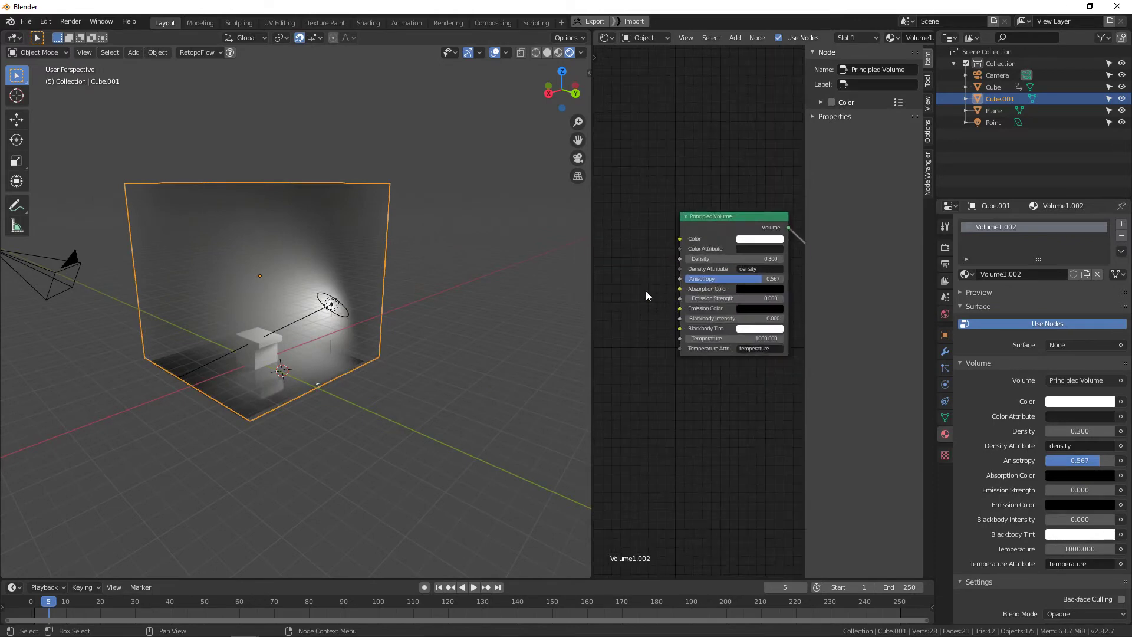
{"action": "middle_click_drag", "start_coordinate": [491, 272], "coordinate": [448, 280]}
{"action": "scroll", "coordinate": [666, 274], "scroll_direction": "down", "scroll_amount": 3}
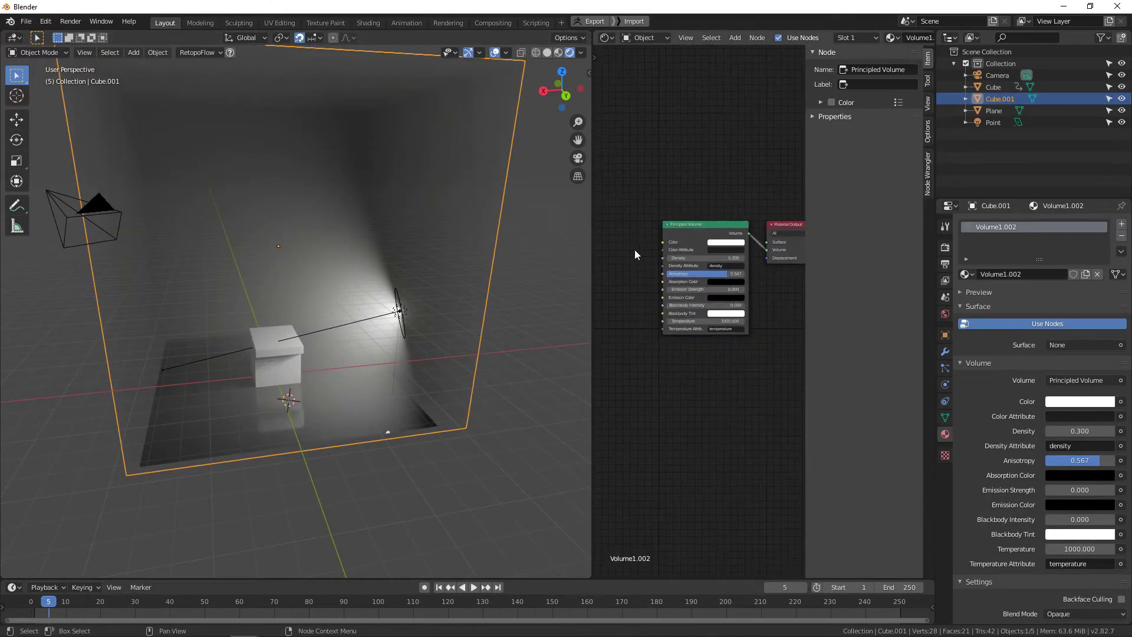
{"action": "scroll", "coordinate": [635, 249], "scroll_direction": "up", "scroll_amount": 3}
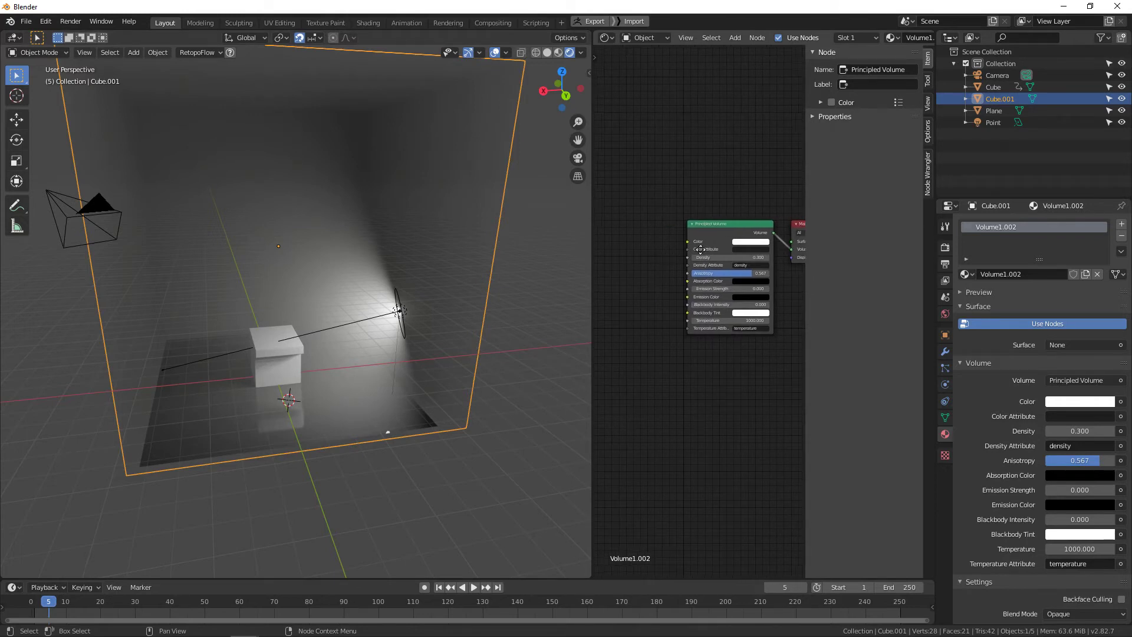
{"action": "key", "text": "shift+a"}
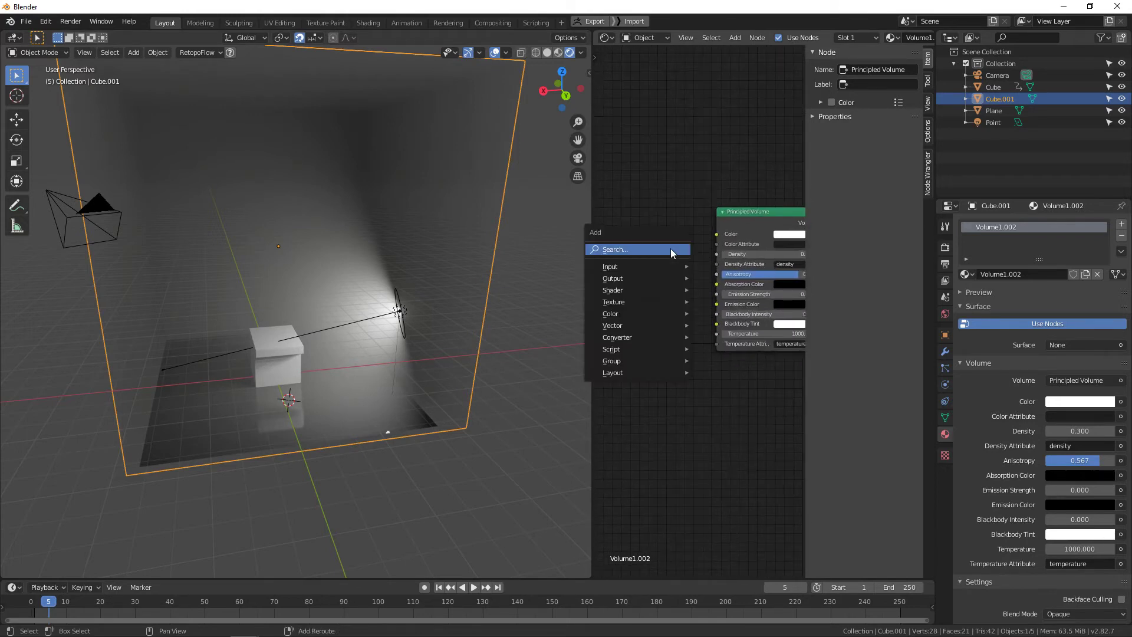
{"action": "left_click", "coordinate": [671, 249]}
{"action": "type", "text": "noise"}
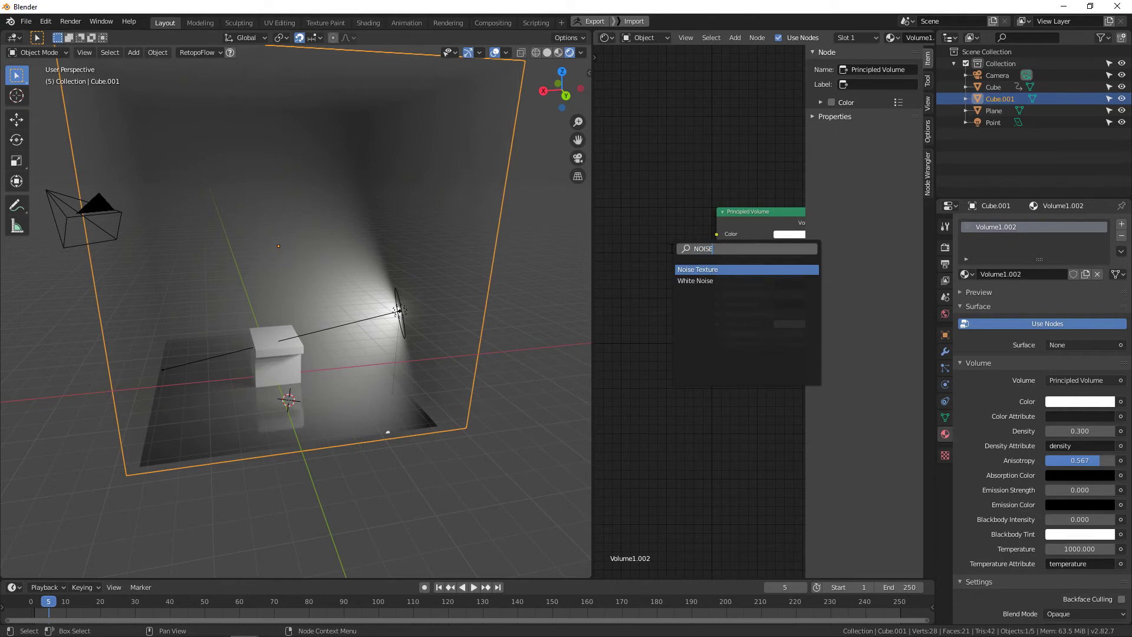
{"action": "key", "text": "Return"}
{"action": "left_click", "coordinate": [613, 231]}
{"action": "scroll", "coordinate": [677, 239], "scroll_direction": "up", "scroll_amount": 2}
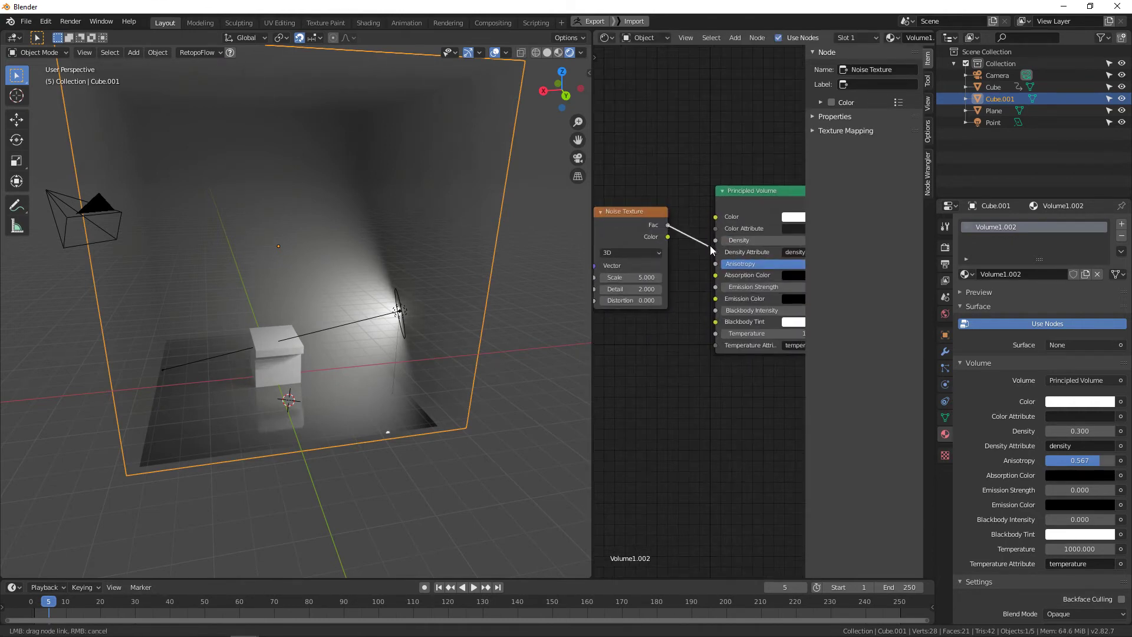
{"action": "left_click_drag", "start_coordinate": [710, 246], "coordinate": [714, 240]}
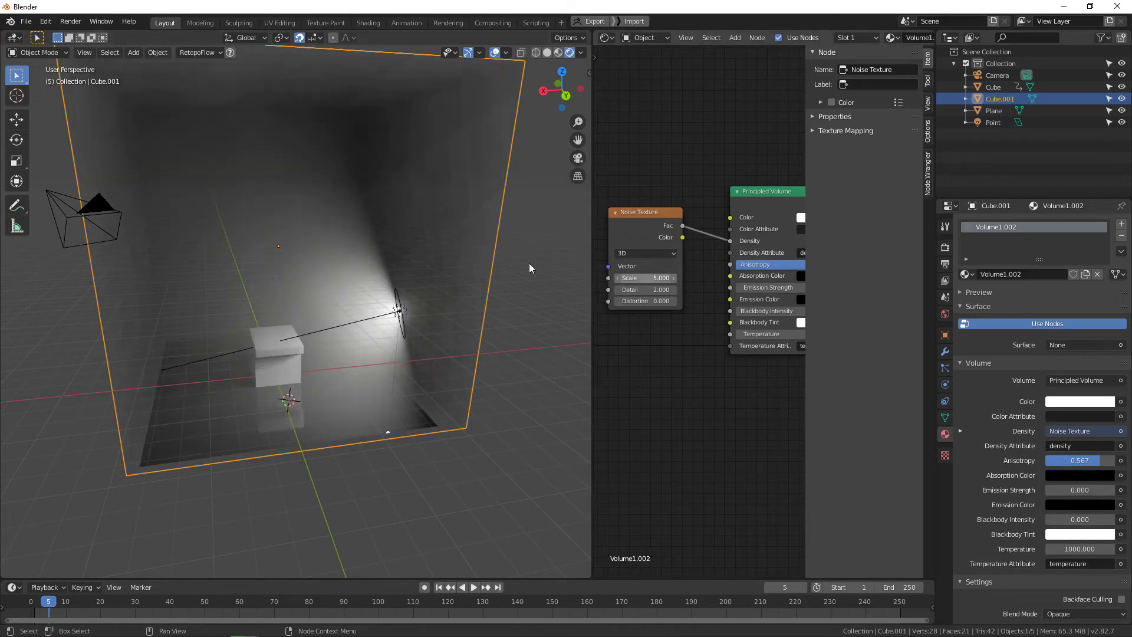
Step: Set the Noise Texture's scale to 15.5 and move the node slightly closer to the Principled Volume node
{"action": "middle_click_drag", "start_coordinate": [437, 254], "coordinate": [424, 139]}
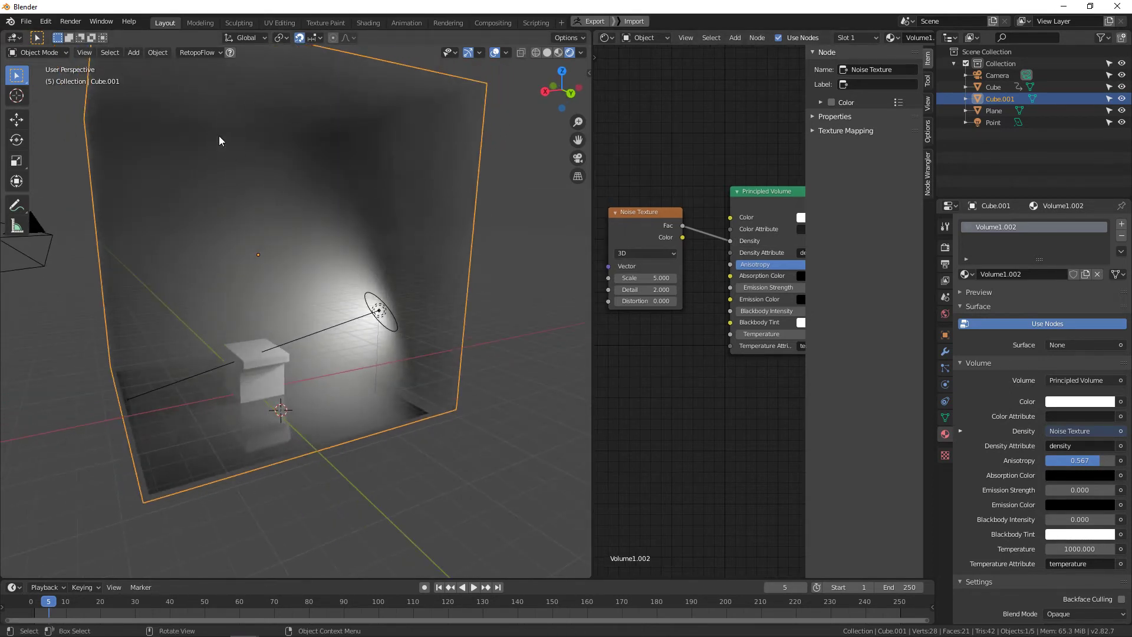
{"action": "scroll", "coordinate": [640, 301], "scroll_direction": "up", "scroll_amount": 2}
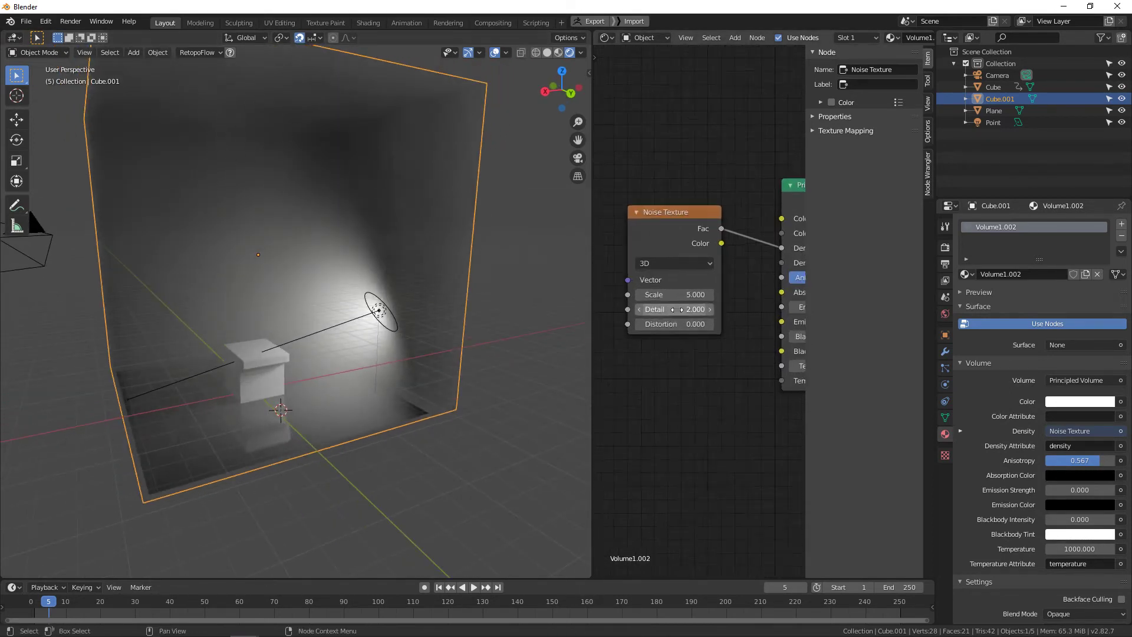
{"action": "left_click_drag", "start_coordinate": [675, 295], "coordinate": [737, 295]}
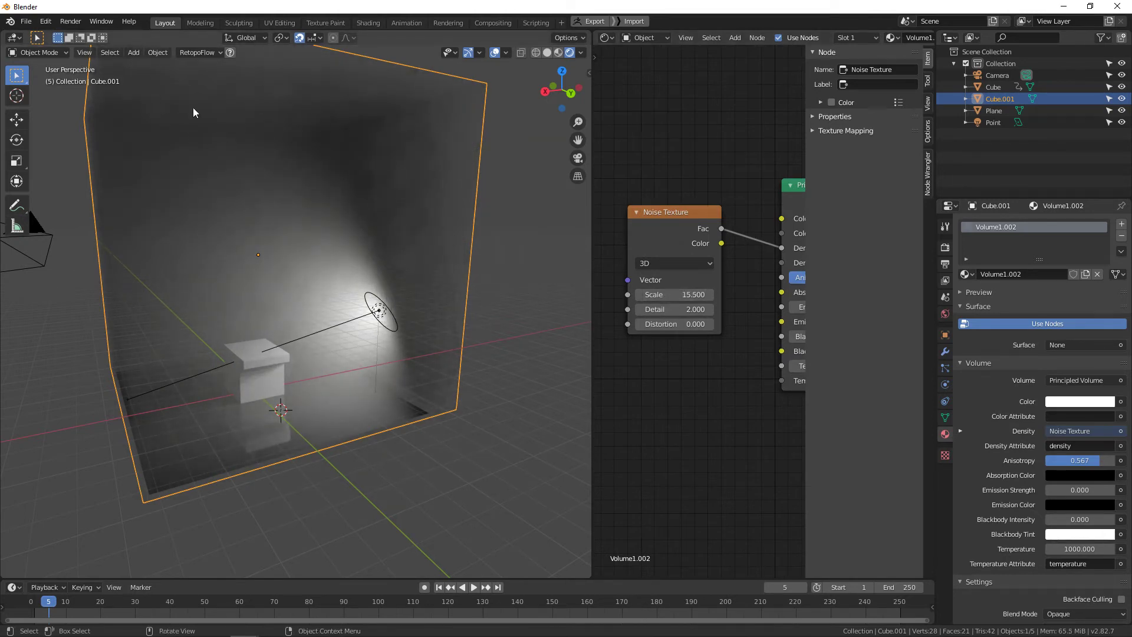
{"action": "middle_click_drag", "start_coordinate": [194, 112], "coordinate": [554, 227]}
{"action": "mouse_move", "coordinate": [668, 217]}
{"action": "left_mouse_down"}
{"action": "mouse_move", "coordinate": [654, 220]}
{"action": "mouse_move", "coordinate": [681, 232]}
{"action": "left_mouse_up"}
{"action": "middle_click_drag", "start_coordinate": [531, 227], "coordinate": [410, 248]}
{"action": "scroll", "coordinate": [463, 217], "scroll_direction": "up", "scroll_amount": 4}
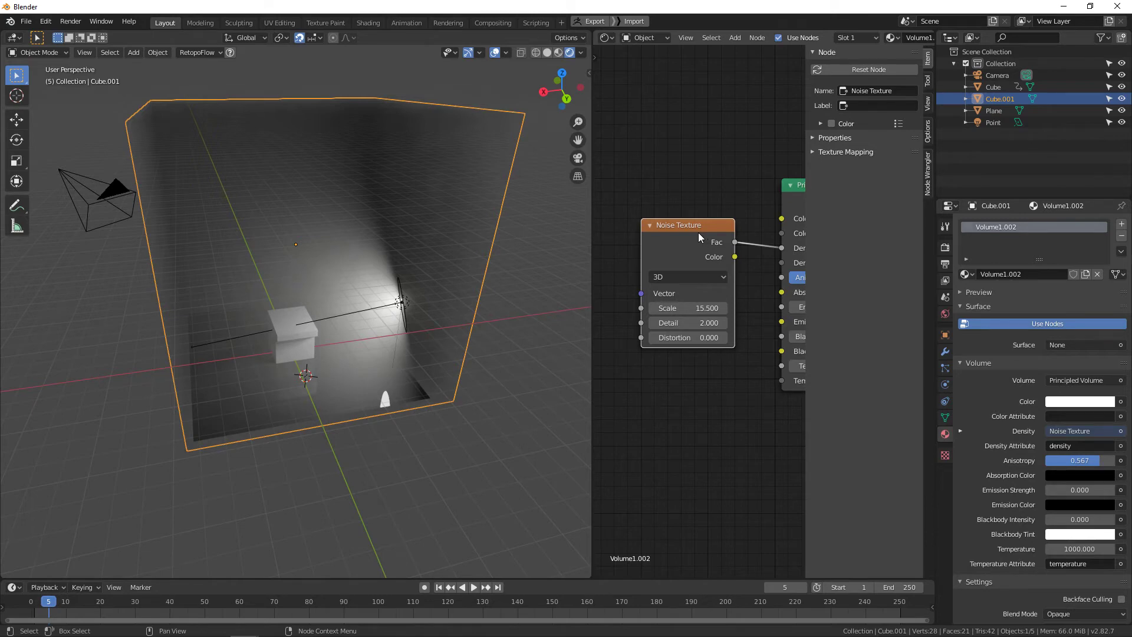
Step: Delete the Noise Texture node to compare the volume without it, and undo the deletion
{"action": "scroll", "coordinate": [622, 184], "scroll_direction": "down", "scroll_amount": 5}
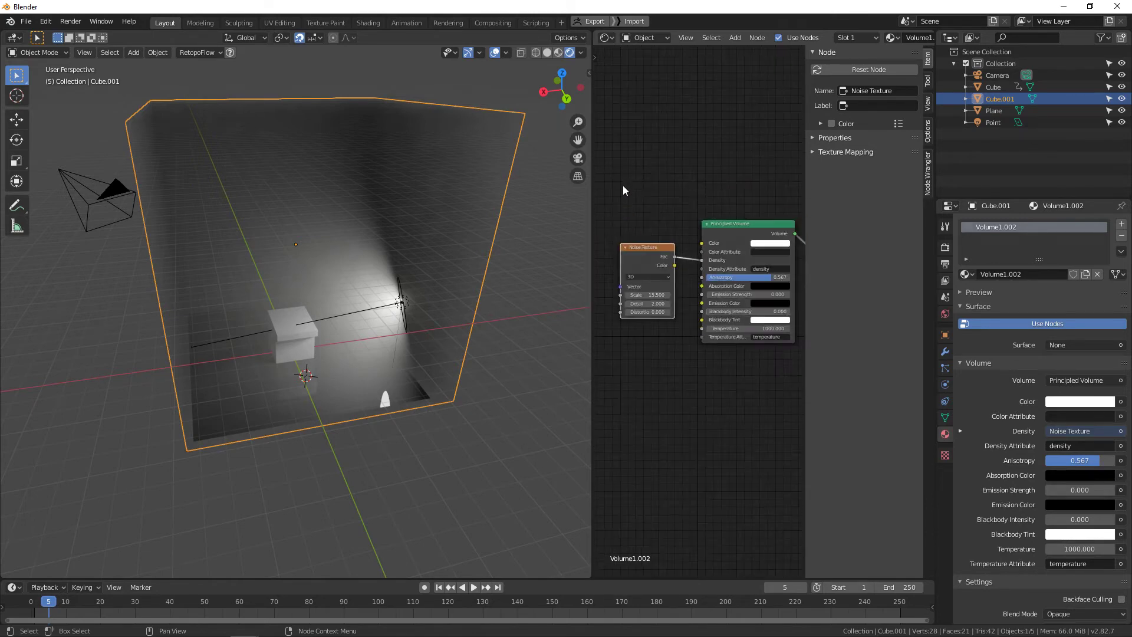
{"action": "scroll", "coordinate": [629, 211], "scroll_direction": "up", "scroll_amount": 1}
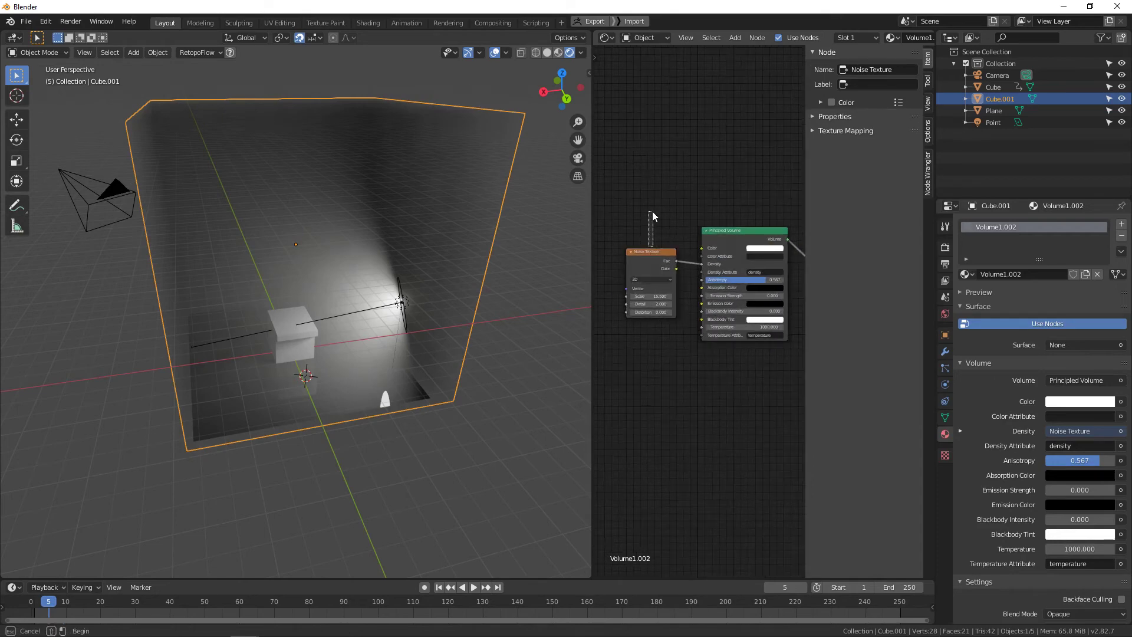
{"action": "key", "text": "g"}
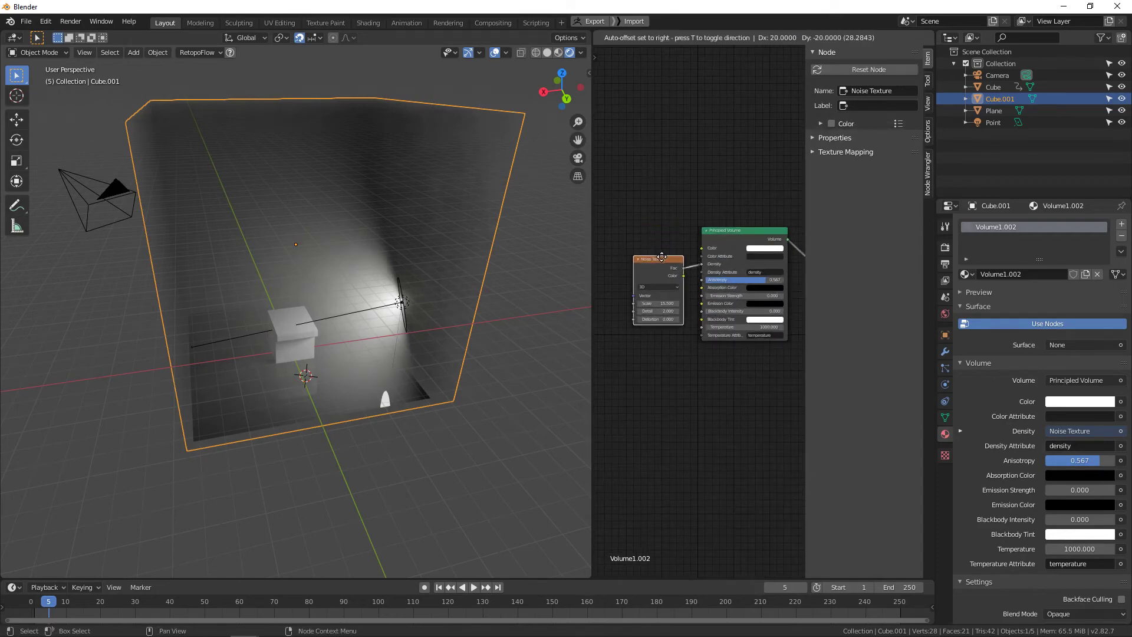
{"action": "left_click", "coordinate": [664, 248]}
{"action": "key", "text": "x"}
{"action": "middle_click_drag", "start_coordinate": [681, 235], "coordinate": [667, 233]}
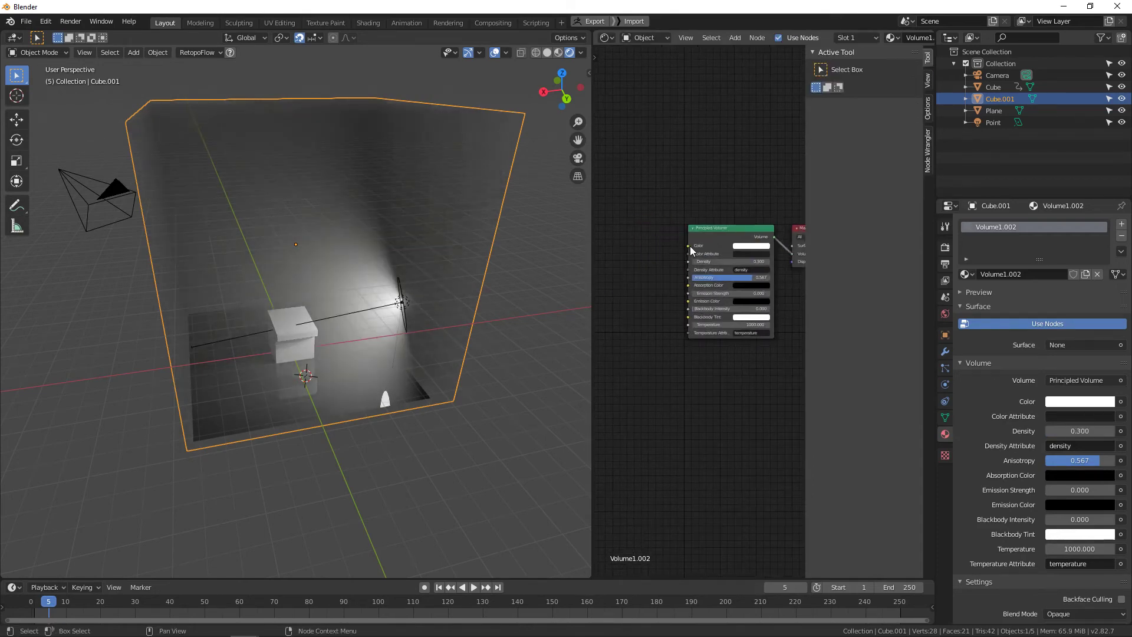
{"action": "key", "text": "ctrl+z"}
{"action": "middle_click_drag", "start_coordinate": [566, 259], "coordinate": [497, 187]}
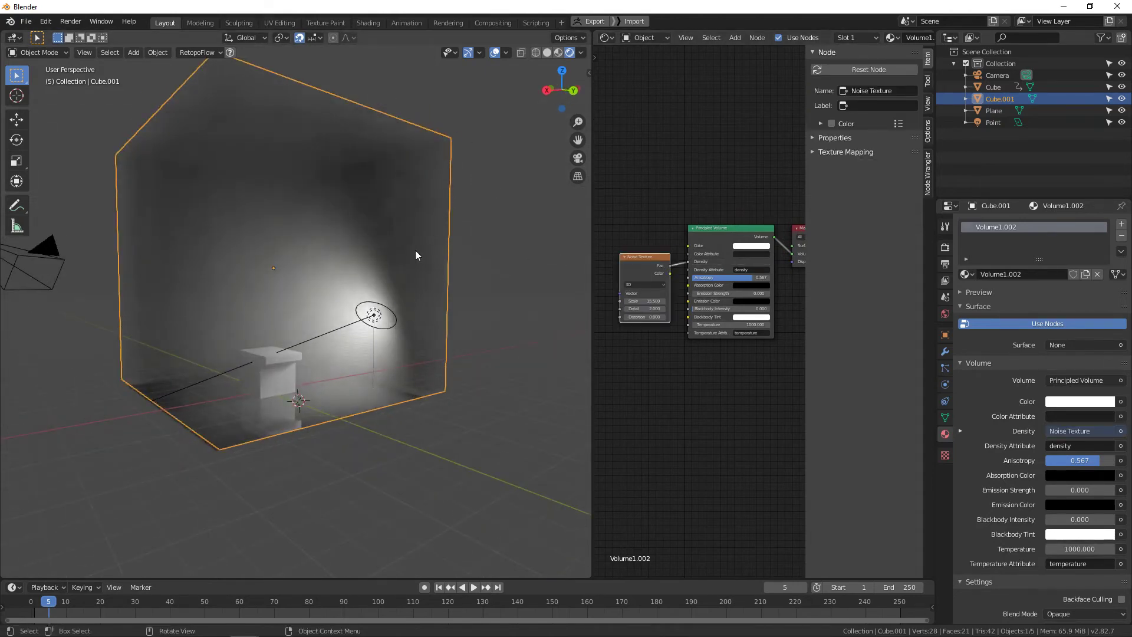
Step: Make room beside the Noise Texture node and insert a ColorRamp on the link to the Principled Volume's Density
{"action": "scroll", "coordinate": [639, 277], "scroll_direction": "up", "scroll_amount": 3}
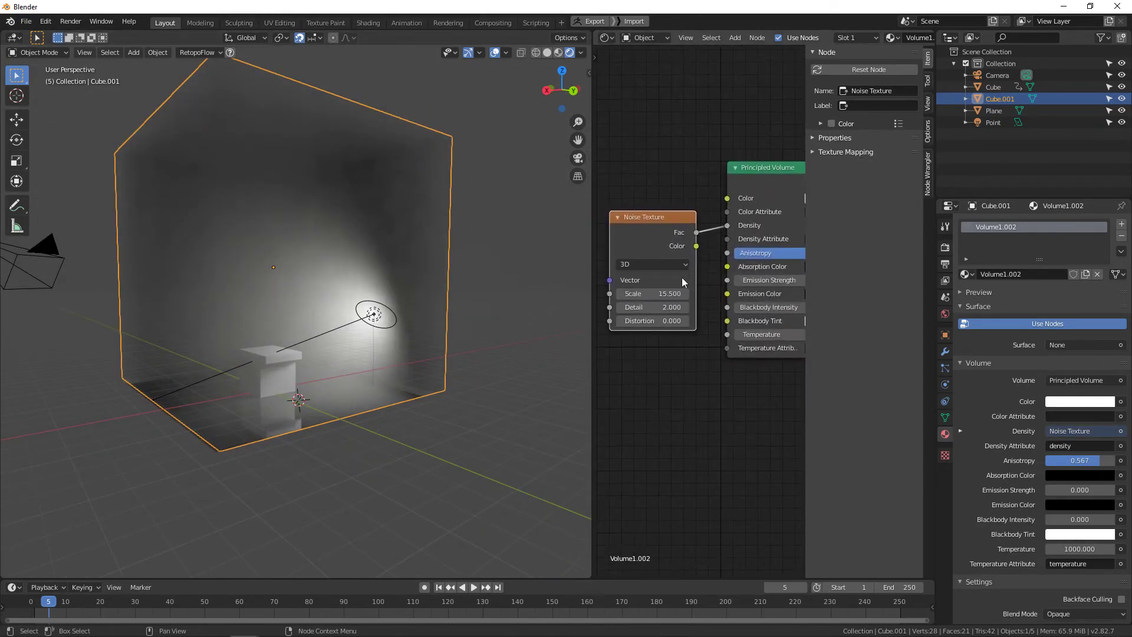
{"action": "left_click_drag", "start_coordinate": [638, 243], "coordinate": [565, 242]}
{"action": "middle_click_drag", "start_coordinate": [672, 202], "coordinate": [714, 191]}
{"action": "key", "text": "shift+a"}
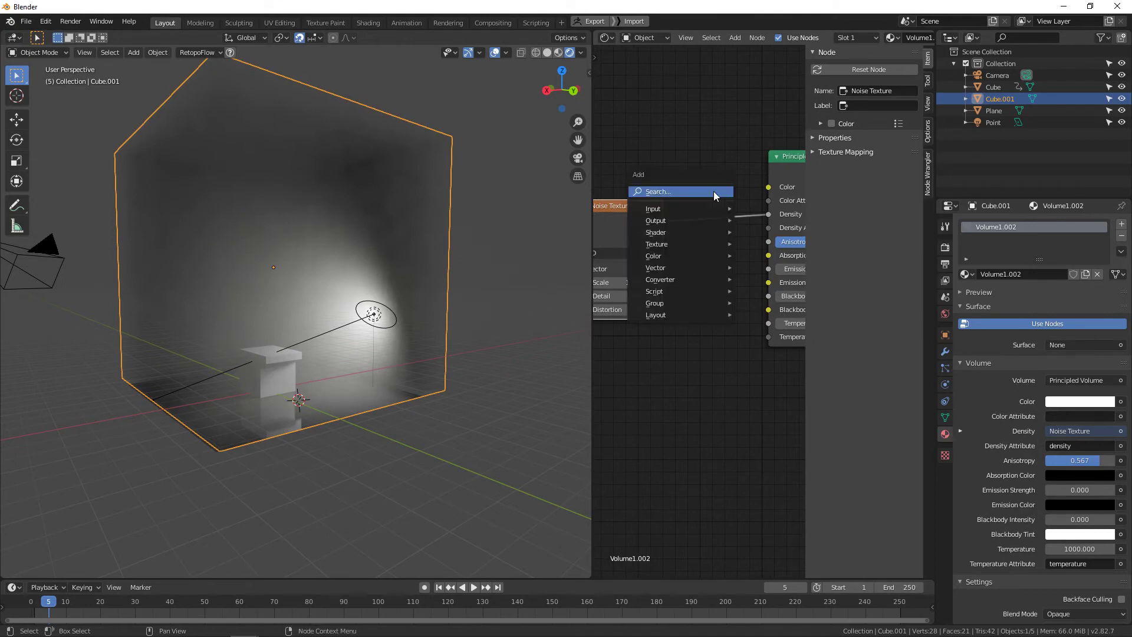
{"action": "left_click", "coordinate": [714, 191]}
{"action": "type", "text": "COLOR"}
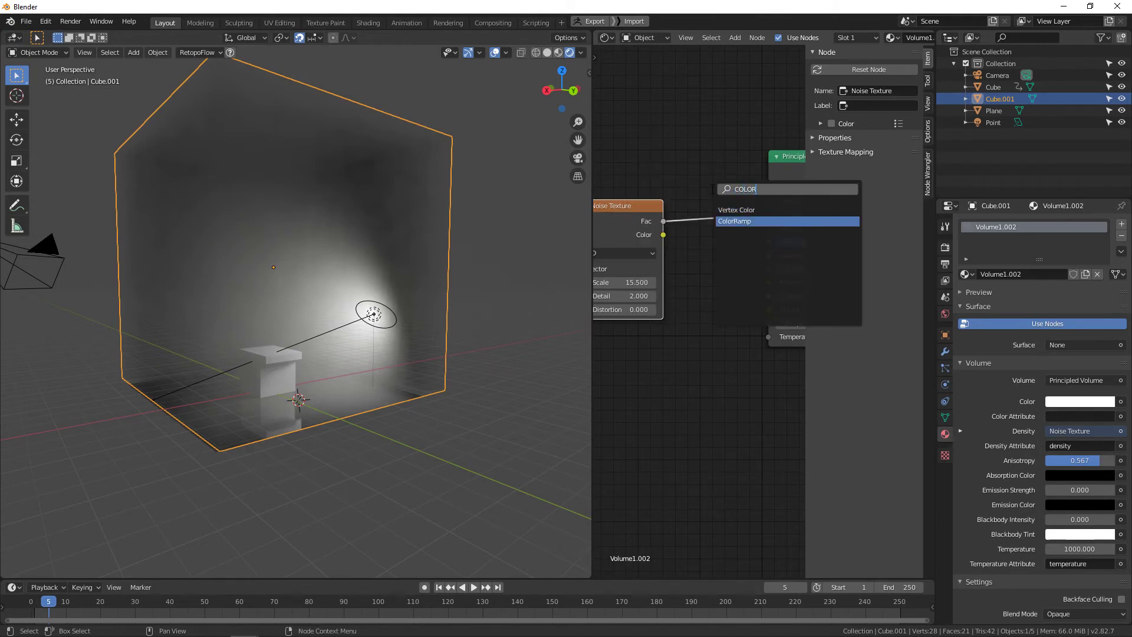
{"action": "left_click", "coordinate": [734, 221]}
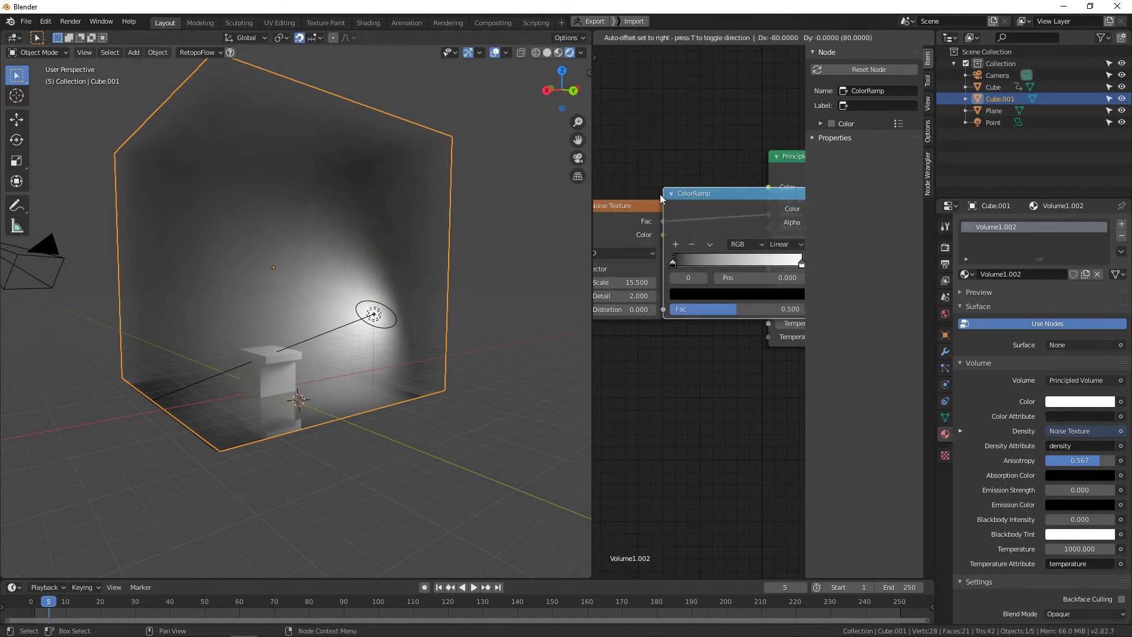
{"action": "left_click", "coordinate": [752, 248]}
{"action": "middle_click_drag", "start_coordinate": [750, 248], "coordinate": [602, 240]}
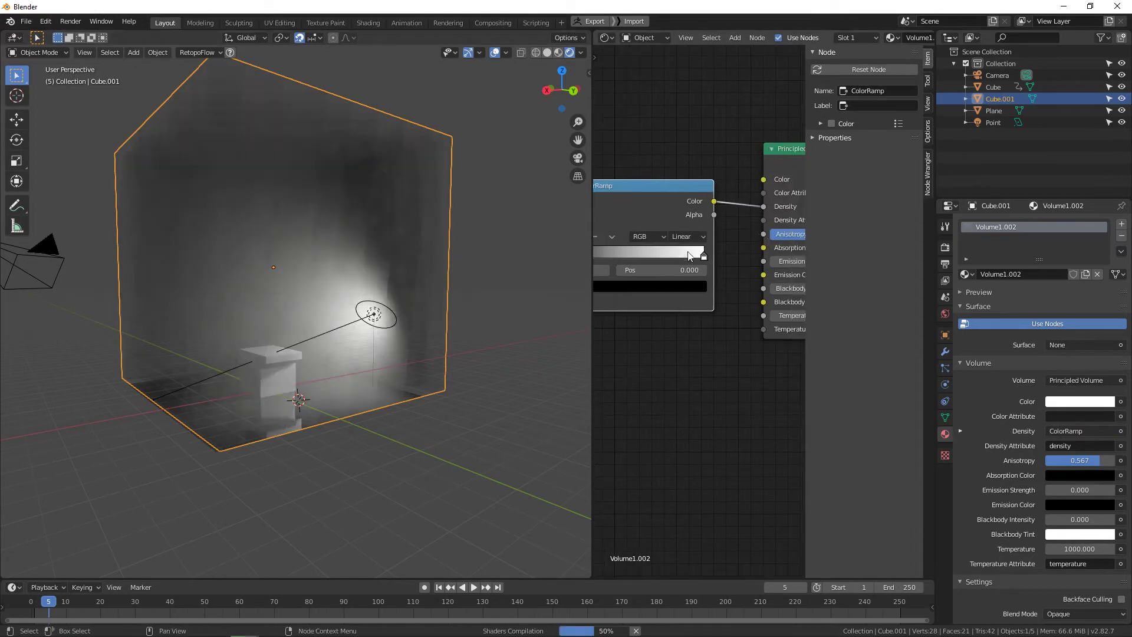
Step: Select the ColorRamp's white stop and check its colour values
{"action": "middle_click_drag", "start_coordinate": [731, 259], "coordinate": [761, 261]}
{"action": "left_click", "coordinate": [734, 258]}
{"action": "left_click", "coordinate": [694, 287]}
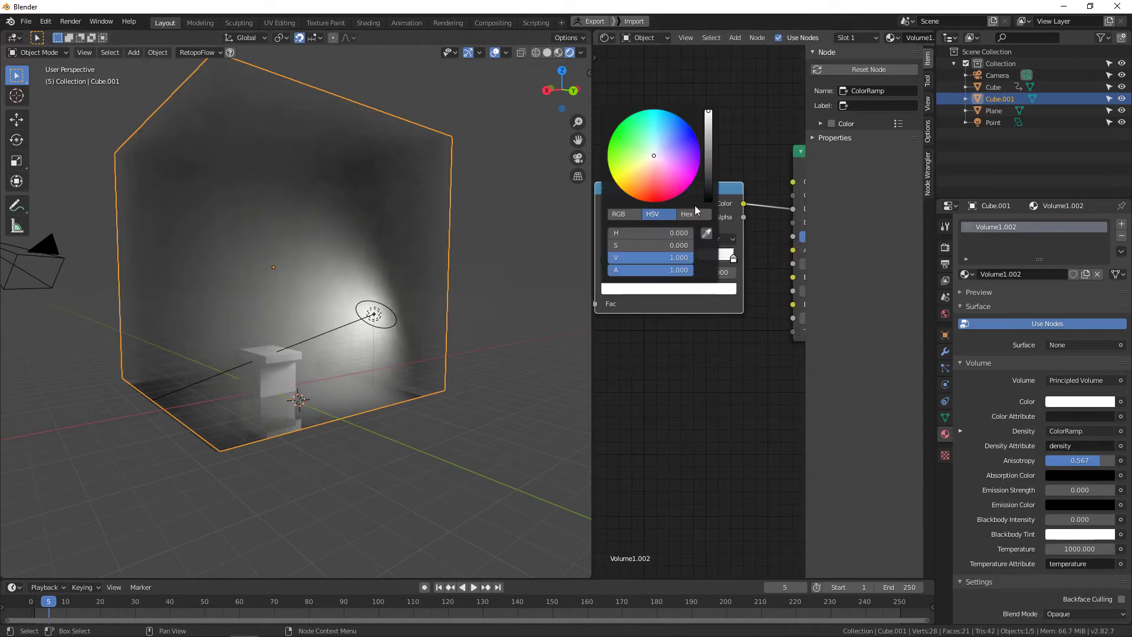
{"action": "middle_click_drag", "start_coordinate": [692, 404], "coordinate": [766, 396]}
{"action": "middle_click_drag", "start_coordinate": [702, 274], "coordinate": [643, 259]}
Step: Move the ColorRamp's black stop to position 0.455 to increase the contrast of the noise in the volume
{"action": "left_click", "coordinate": [736, 269]}
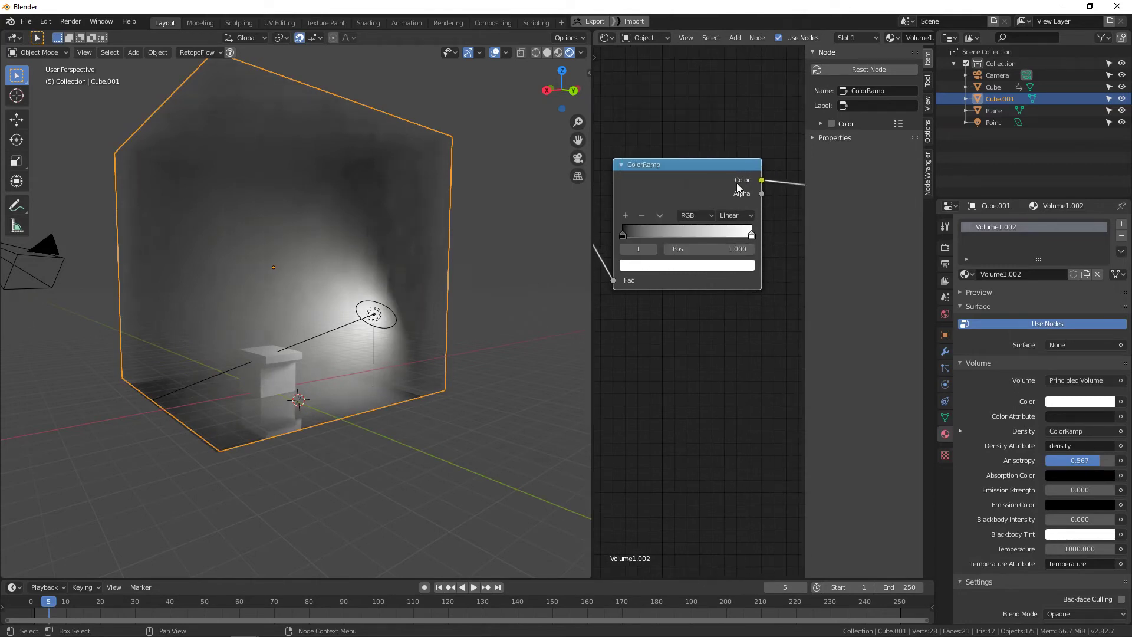
{"action": "mouse_move", "coordinate": [752, 235]}
{"action": "left_mouse_down"}
{"action": "mouse_move", "coordinate": [698, 235]}
{"action": "mouse_move", "coordinate": [750, 234]}
{"action": "left_mouse_up"}
{"action": "left_click_drag", "start_coordinate": [626, 237], "coordinate": [695, 235]}
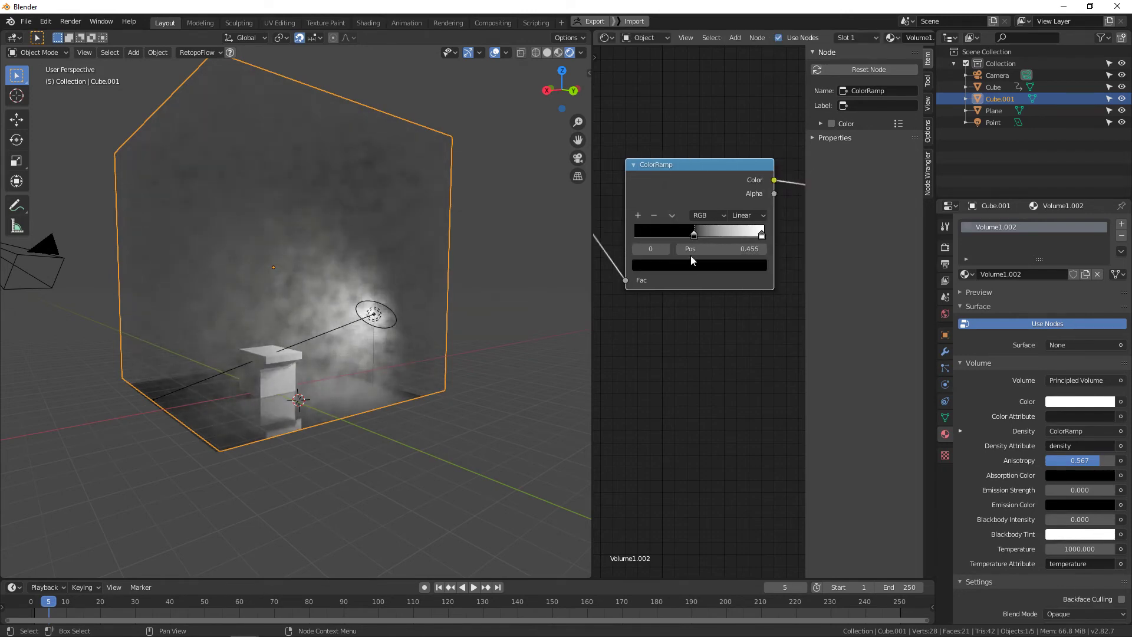
Step: Undo the ColorRamp stop move and replace the ColorRamp with a direct link from the Noise Texture's Fac to the Principled Volume's Density
{"action": "mouse_move", "coordinate": [425, 213]}
{"action": "middle_mouse_down"}
{"action": "mouse_move", "coordinate": [374, 198]}
{"action": "mouse_move", "coordinate": [478, 212]}
{"action": "mouse_move", "coordinate": [382, 222]}
{"action": "mouse_move", "coordinate": [431, 221]}
{"action": "middle_mouse_up"}
{"action": "key", "text": "ctrl+z"}
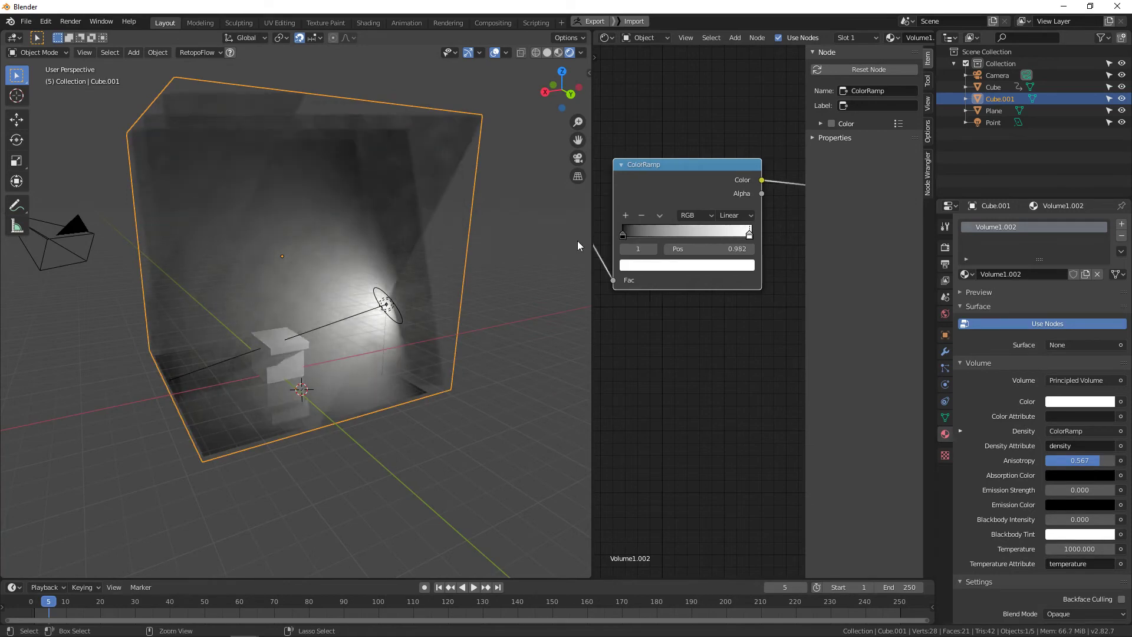
{"action": "scroll", "coordinate": [668, 205], "scroll_direction": "down", "scroll_amount": 2}
{"action": "scroll", "coordinate": [637, 251], "scroll_direction": "down", "scroll_amount": 2}
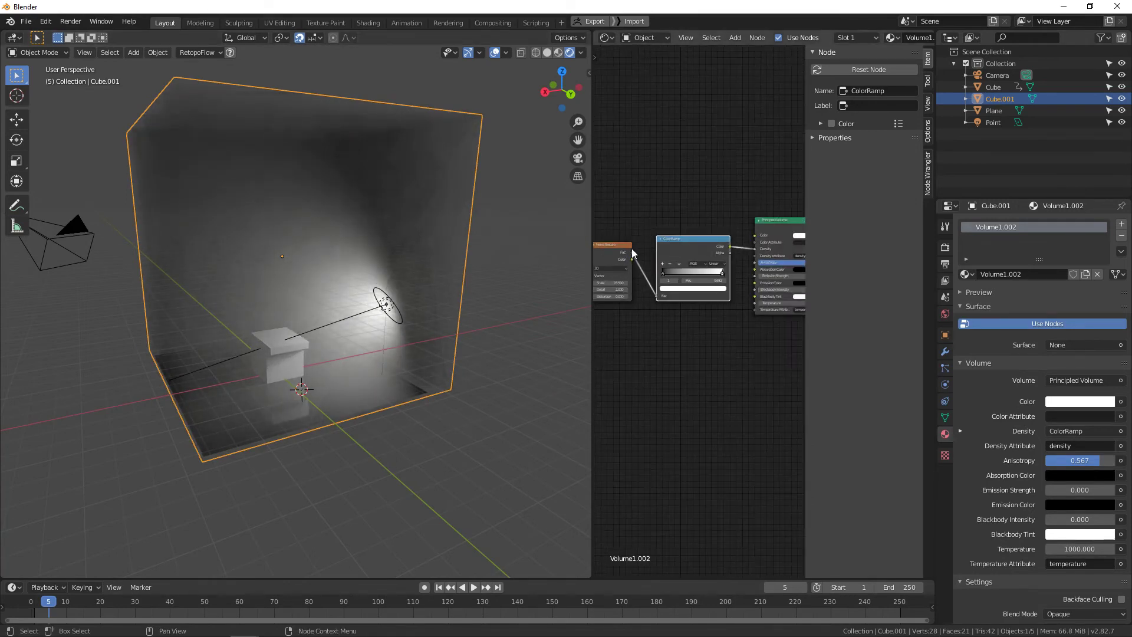
{"action": "left_click_drag", "start_coordinate": [631, 249], "coordinate": [753, 250]}
{"action": "left_click", "coordinate": [687, 237]}
{"action": "key", "text": "x"}
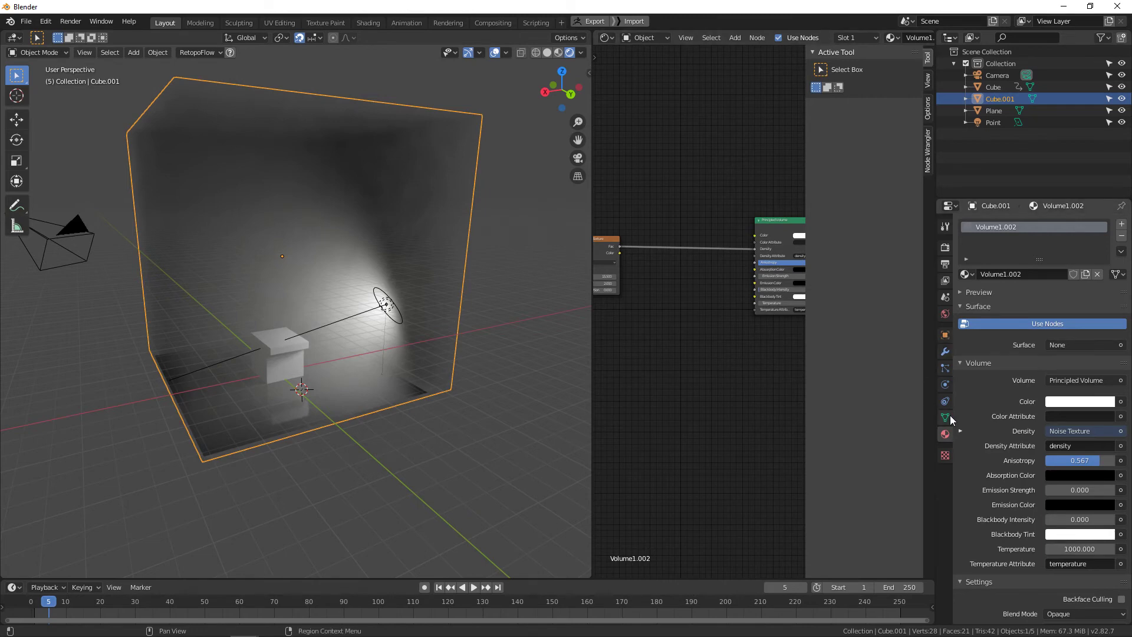
Step: Turn off Volumetric Shadows in the render settings, and switch Volumetric Lighting off and back on to compare the volume
{"action": "left_click", "coordinate": [945, 249]}
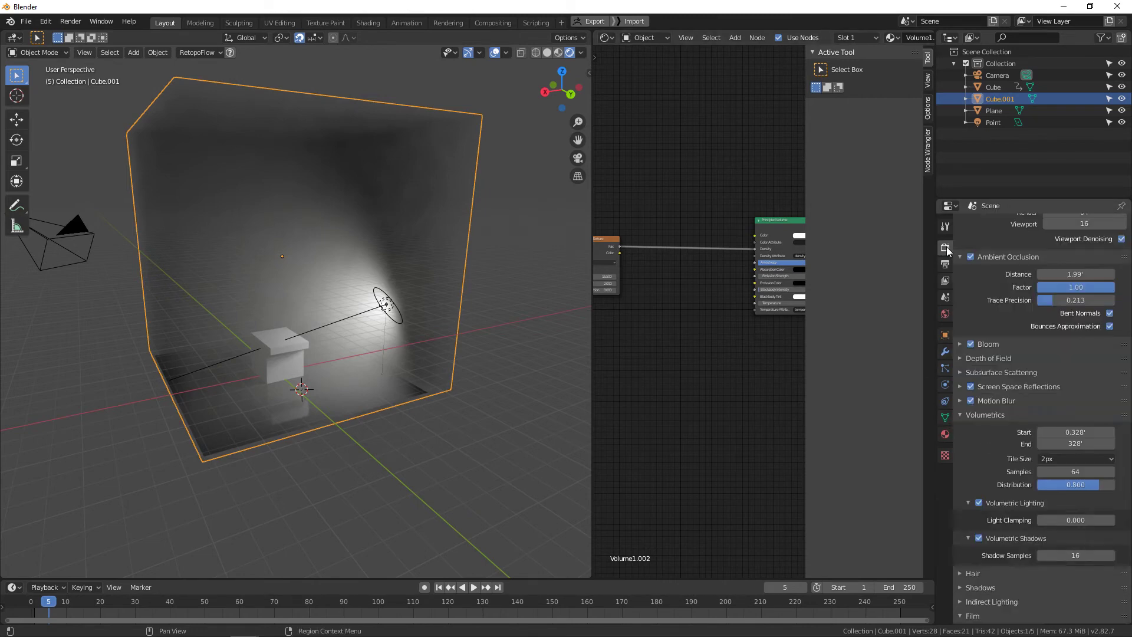
{"action": "left_click", "coordinate": [979, 538]}
{"action": "left_click", "coordinate": [979, 502]}
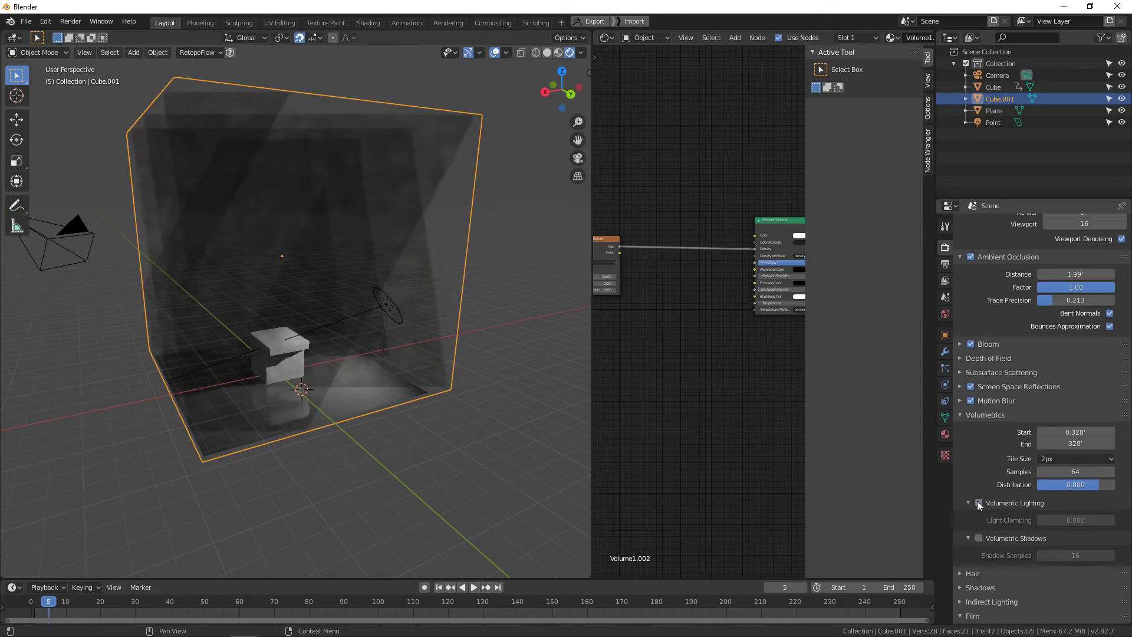
{"action": "scroll", "coordinate": [310, 271], "scroll_direction": "up", "scroll_amount": 2}
{"action": "middle_click_drag", "start_coordinate": [310, 271], "coordinate": [322, 272]}
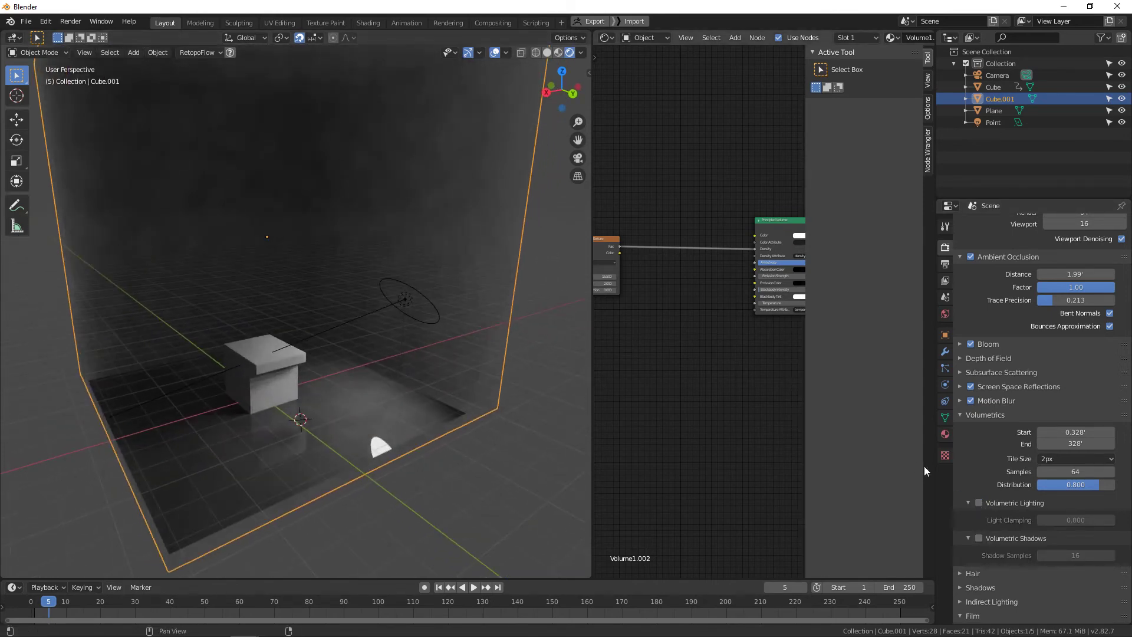
{"action": "left_click", "coordinate": [980, 503]}
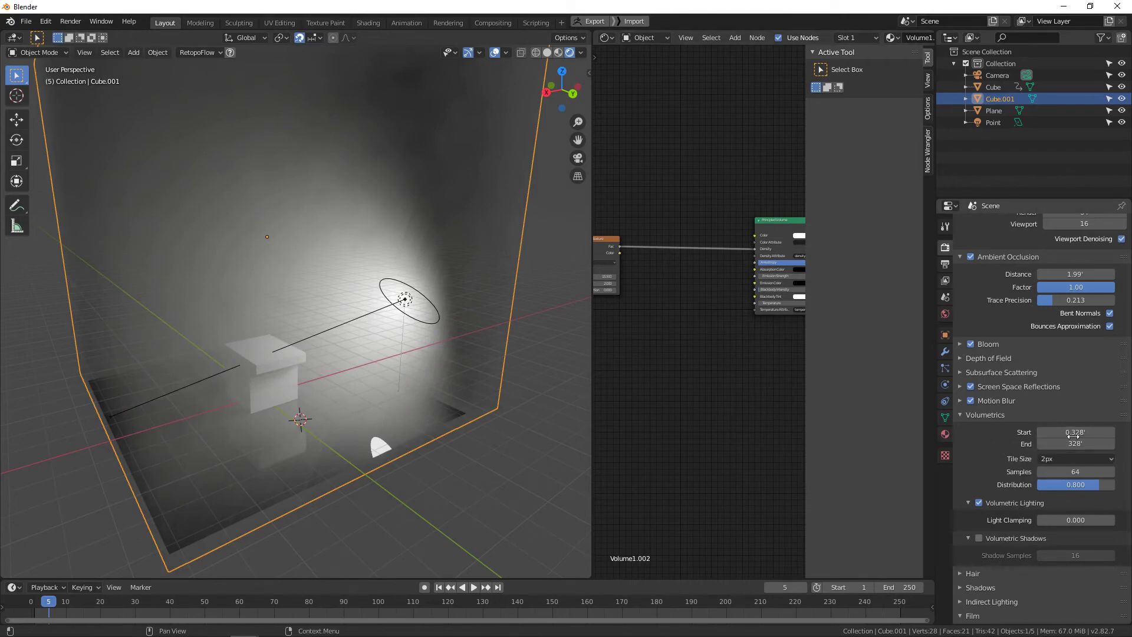
Step: Set the volumetrics Tile Size to 4px
{"action": "scroll", "coordinate": [286, 249], "scroll_direction": "down", "scroll_amount": 10}
{"action": "scroll", "coordinate": [305, 240], "scroll_direction": "up", "scroll_amount": 3}
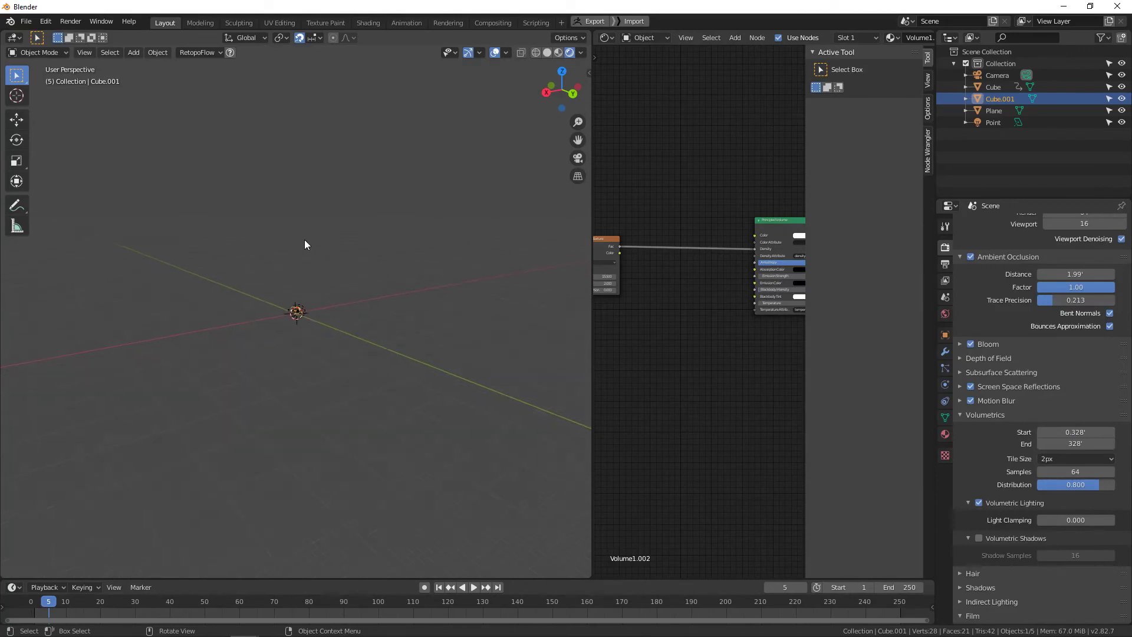
{"action": "scroll", "coordinate": [308, 240], "scroll_direction": "up", "scroll_amount": 7}
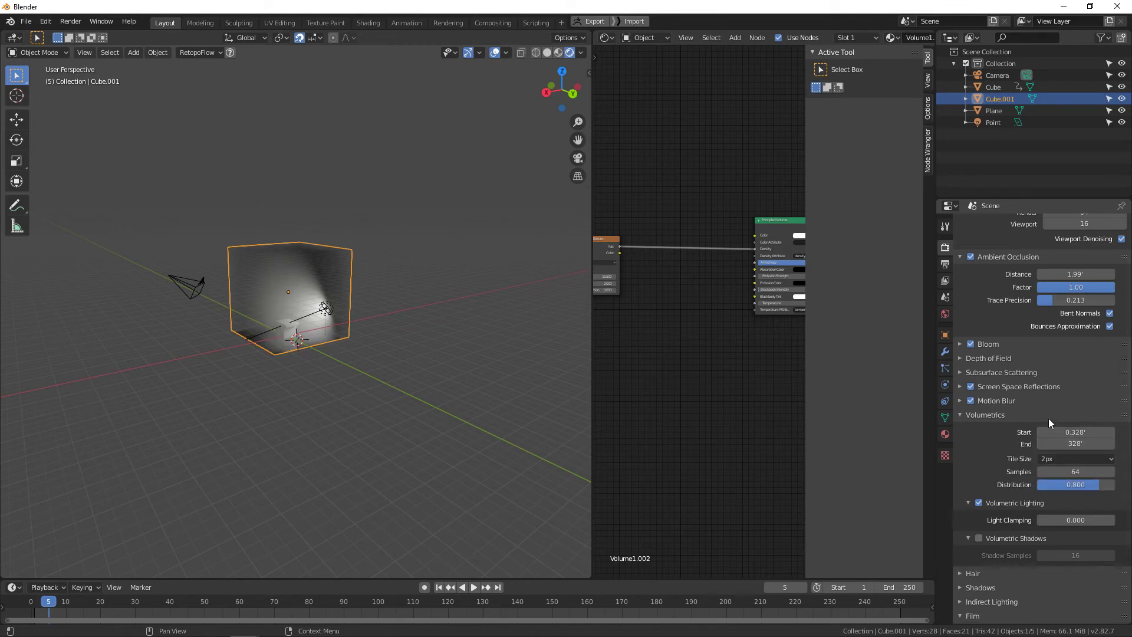
{"action": "left_click", "coordinate": [1049, 460]}
{"action": "left_click", "coordinate": [1062, 487]}
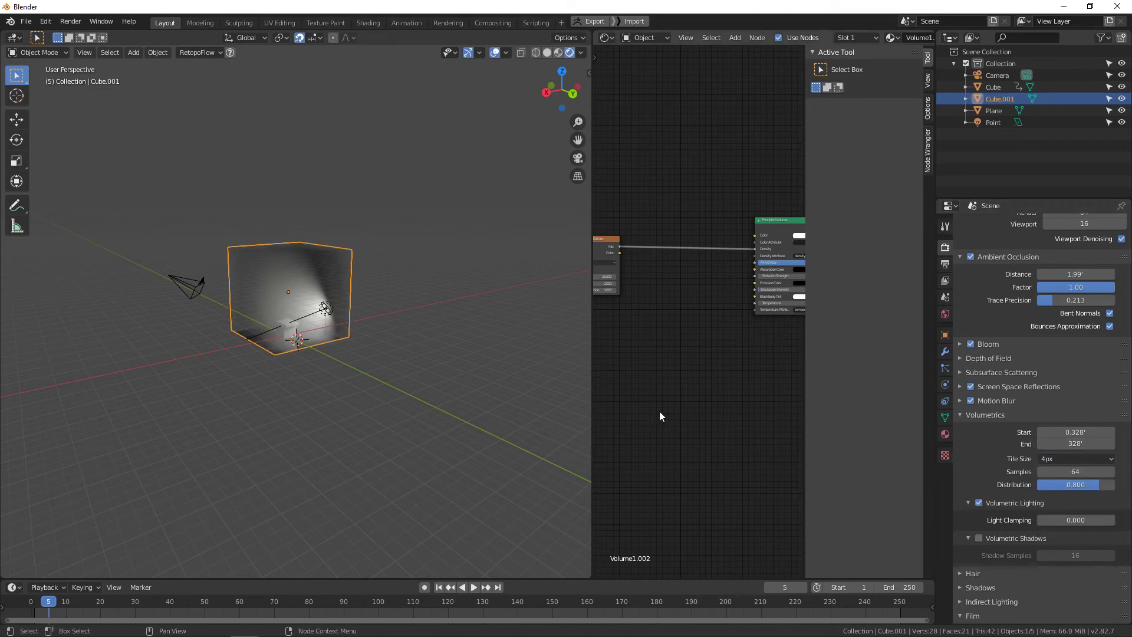
Step: Set the volumetrics Tile Size to 8px and examine the fog around the light from several angles
{"action": "scroll", "coordinate": [289, 294], "scroll_direction": "up", "scroll_amount": 5}
{"action": "left_click", "coordinate": [1061, 460]}
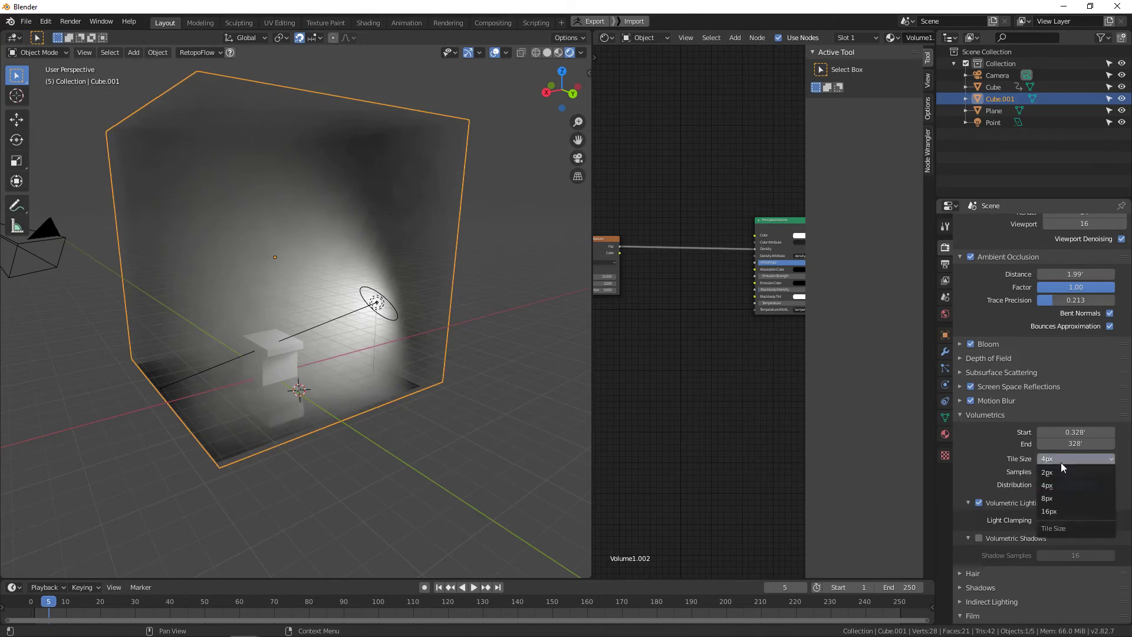
{"action": "left_click", "coordinate": [1072, 504]}
{"action": "middle_click_drag", "start_coordinate": [466, 275], "coordinate": [423, 282]}
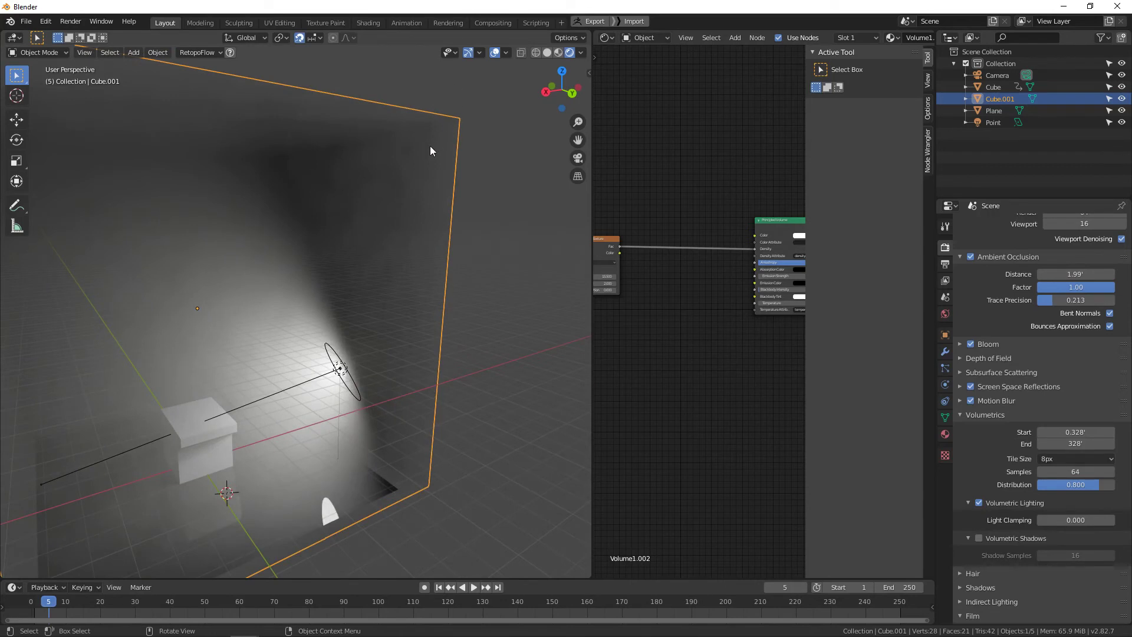
{"action": "middle_click_drag", "start_coordinate": [432, 157], "coordinate": [460, 143]}
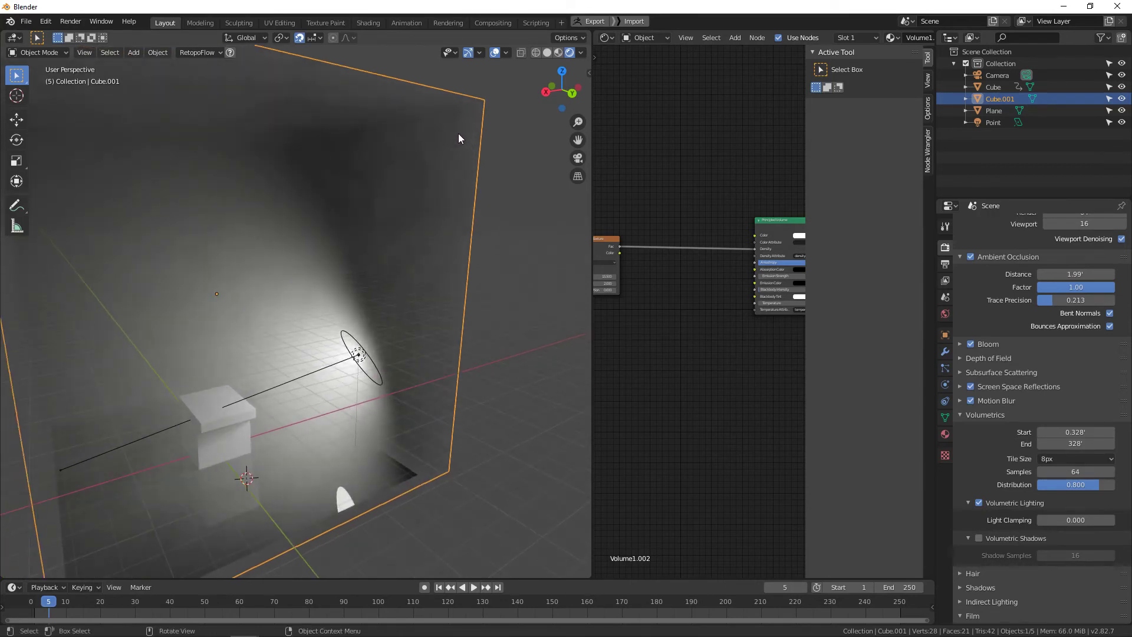
{"action": "mouse_move", "coordinate": [469, 136]}
{"action": "middle_mouse_down"}
{"action": "mouse_move", "coordinate": [458, 130]}
{"action": "mouse_move", "coordinate": [465, 116]}
{"action": "middle_mouse_up"}
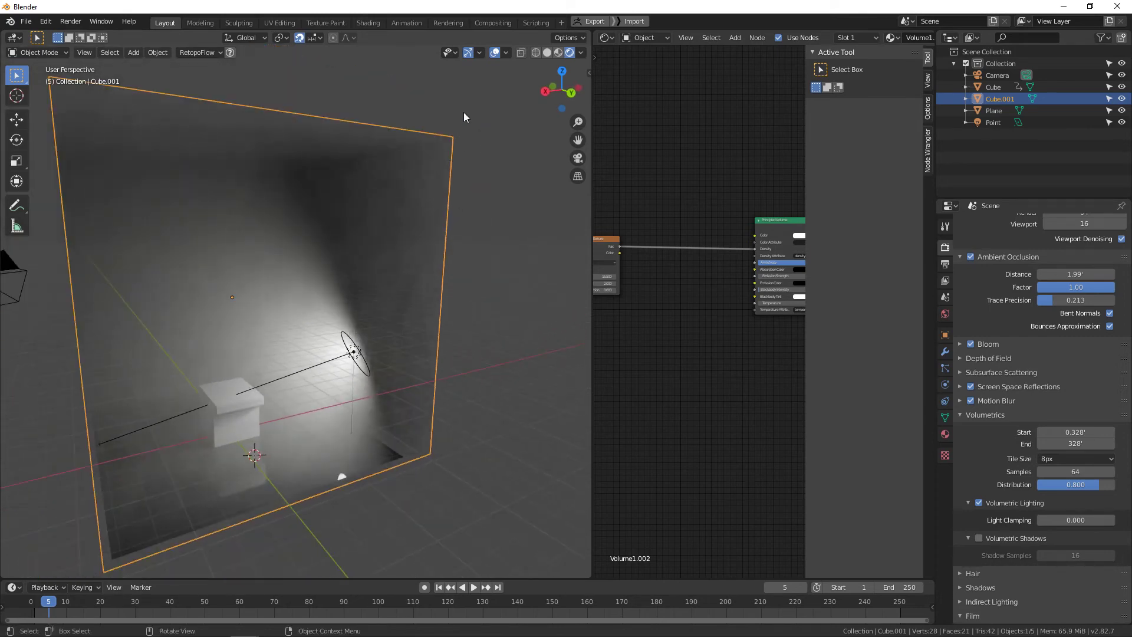
{"action": "middle_click_drag", "start_coordinate": [446, 195], "coordinate": [497, 124]}
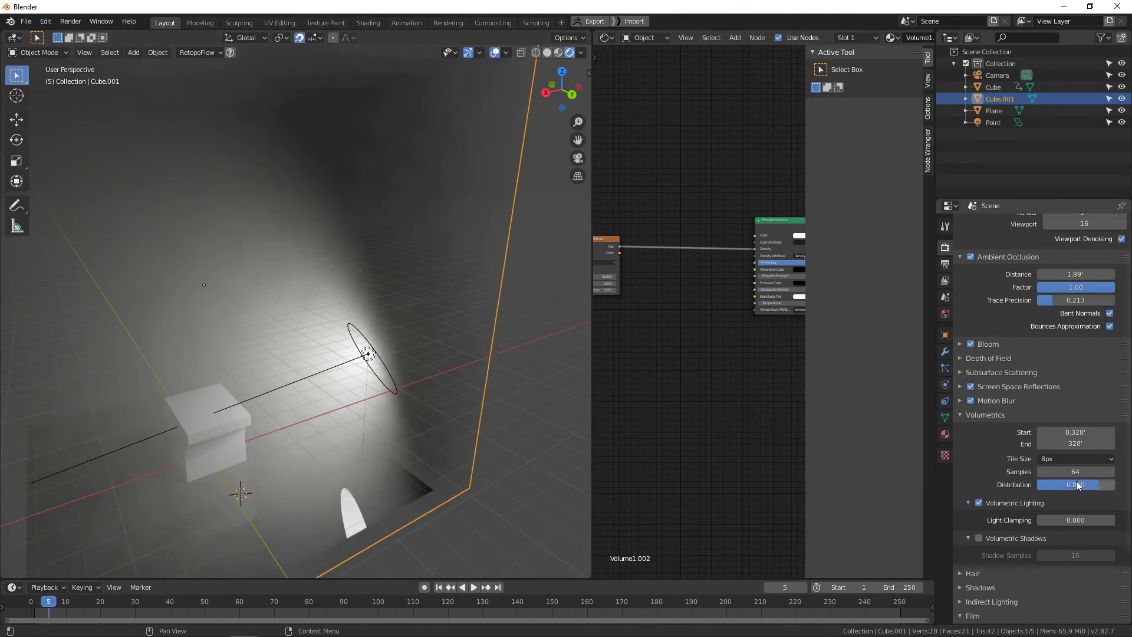
Step: Compare the 4px and 2px volumetrics Tile Size options, and settle on 4px
{"action": "left_click", "coordinate": [1070, 459]}
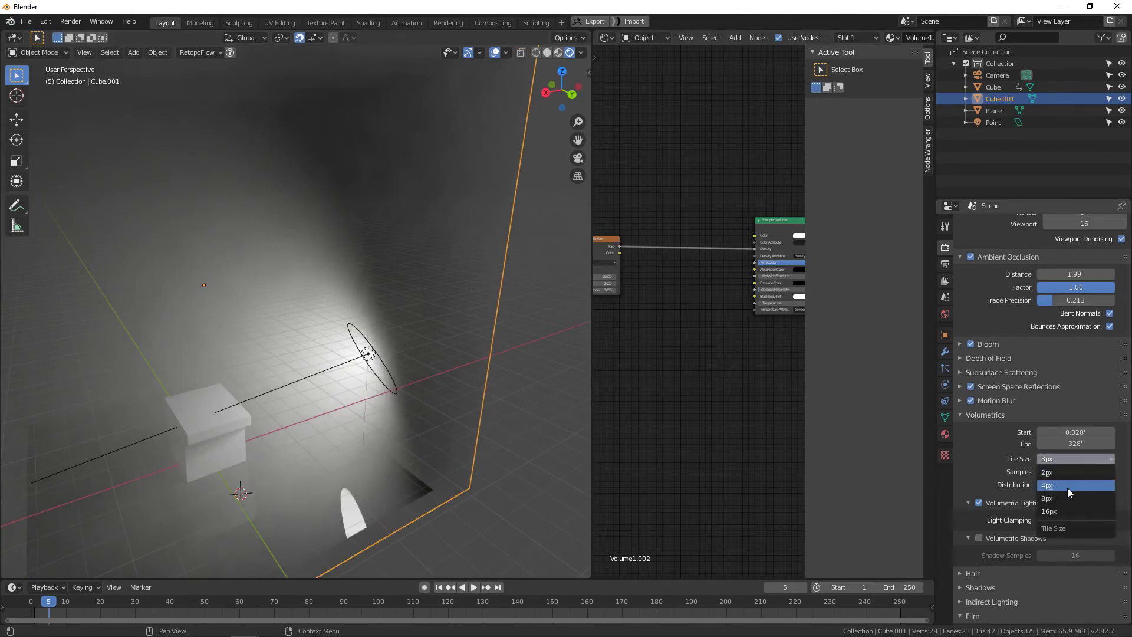
{"action": "left_click", "coordinate": [1063, 487]}
{"action": "left_click", "coordinate": [1056, 462]}
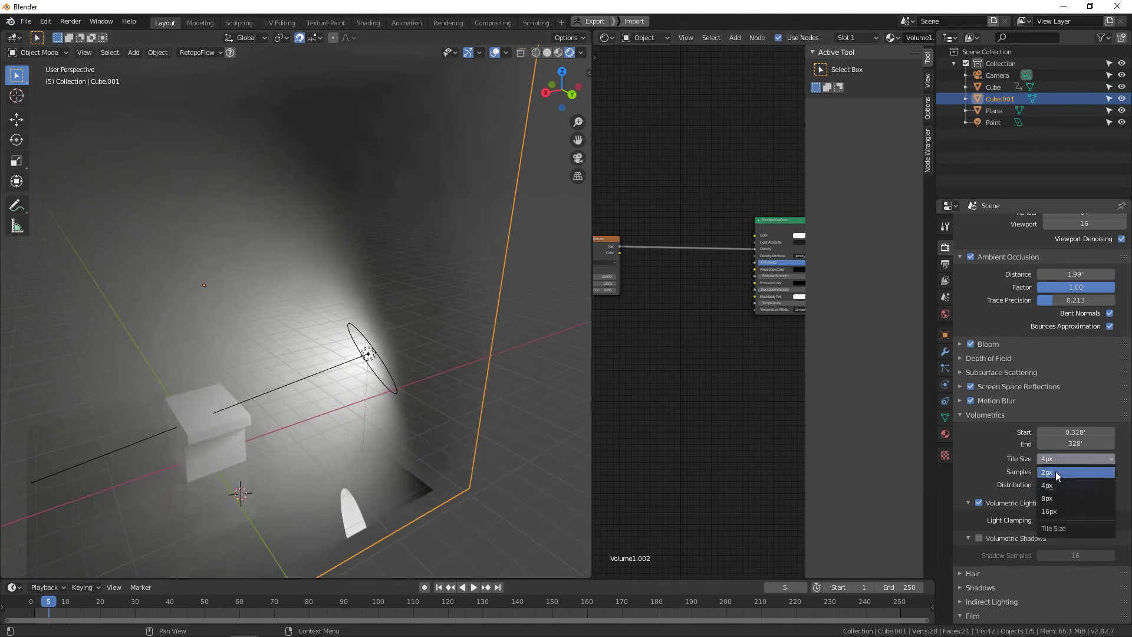
{"action": "left_click", "coordinate": [1055, 472]}
{"action": "left_click", "coordinate": [1057, 460]}
{"action": "left_click", "coordinate": [1067, 481]}
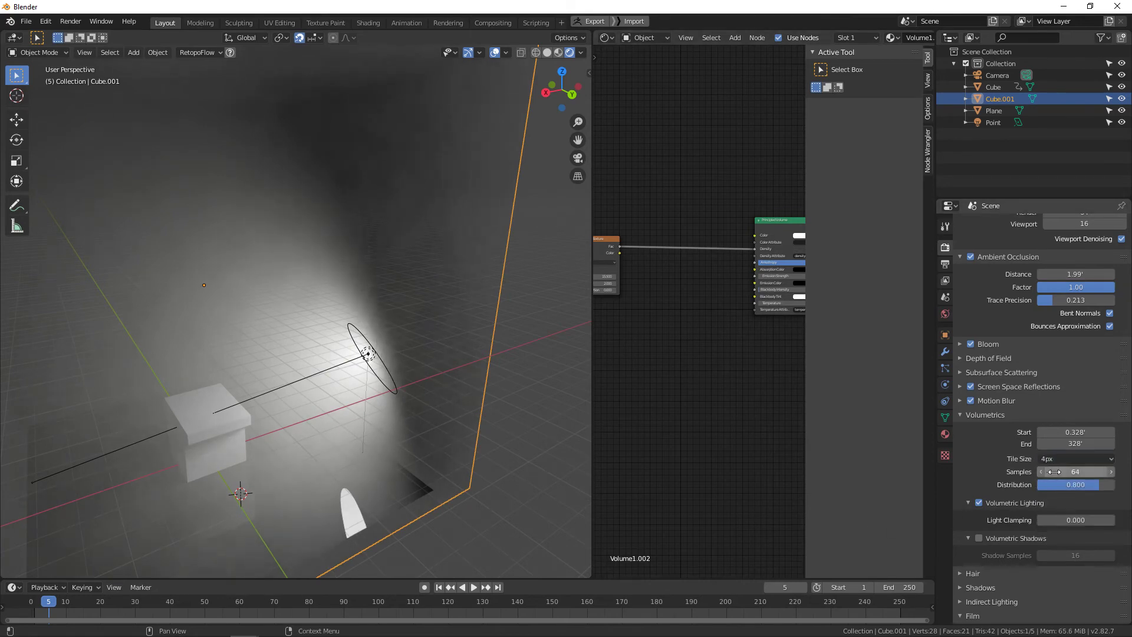
Step: Examine the volume from several distances and angles, keeping the current volumetrics Samples value
{"action": "left_click", "coordinate": [1074, 471]}
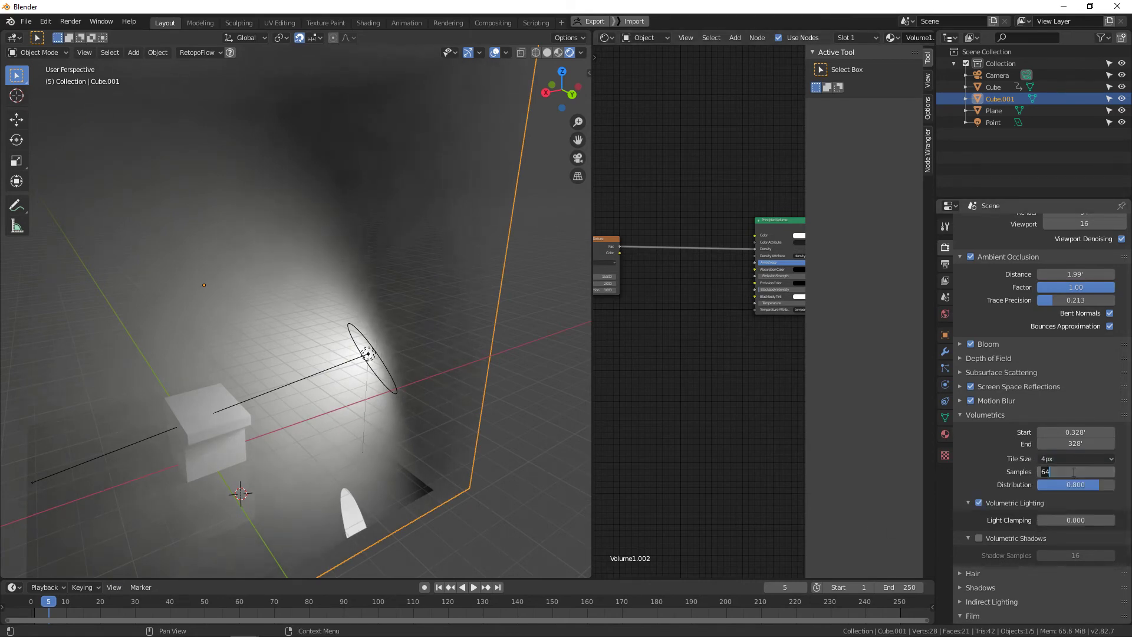
{"action": "key", "text": "Return"}
{"action": "scroll", "coordinate": [326, 316], "scroll_direction": "down", "scroll_amount": 4}
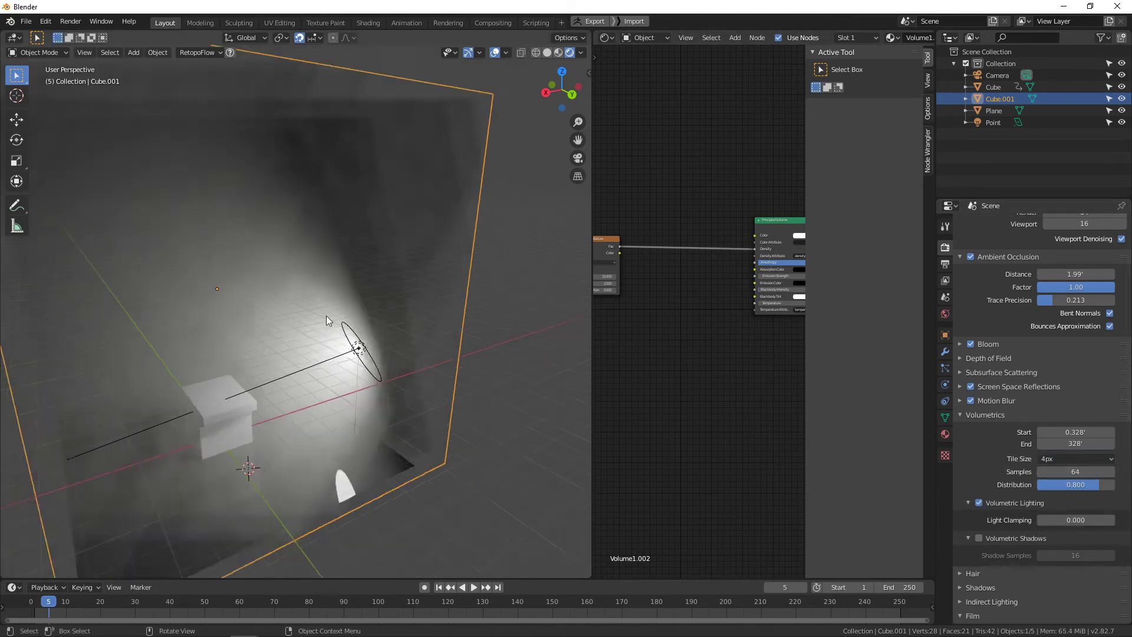
{"action": "scroll", "coordinate": [447, 298], "scroll_direction": "up", "scroll_amount": 3}
{"action": "middle_click_drag", "start_coordinate": [357, 312], "coordinate": [488, 352], "text": "shift"}
{"action": "middle_click_drag", "start_coordinate": [804, 360], "coordinate": [783, 343]}
{"action": "middle_click_drag", "start_coordinate": [566, 301], "coordinate": [425, 176]}
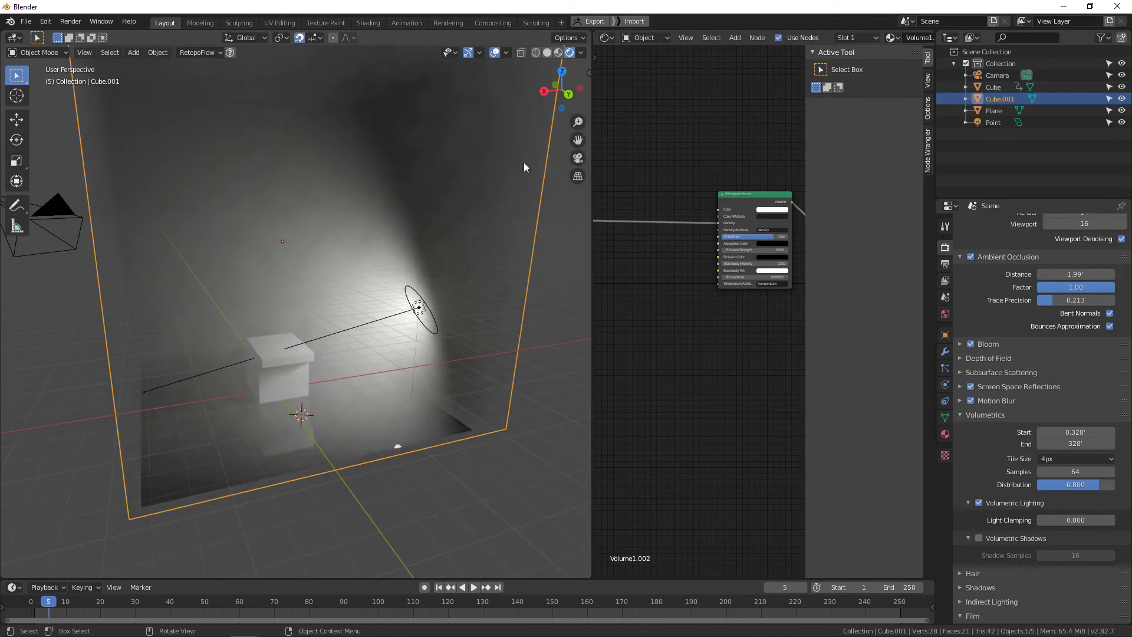
{"action": "middle_click_drag", "start_coordinate": [490, 298], "coordinate": [519, 386]}
Step: Set the volumetrics Samples to 128 and examine the volume from the front
{"action": "left_click", "coordinate": [1078, 472]}
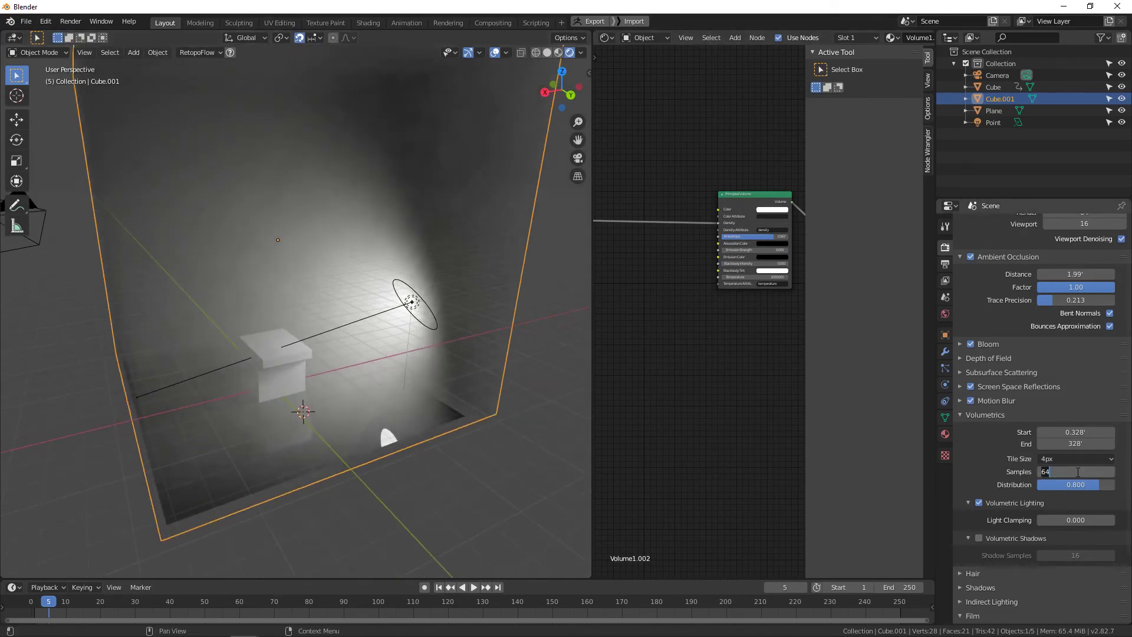
{"action": "type", "text": "128"}
{"action": "key", "text": "Return"}
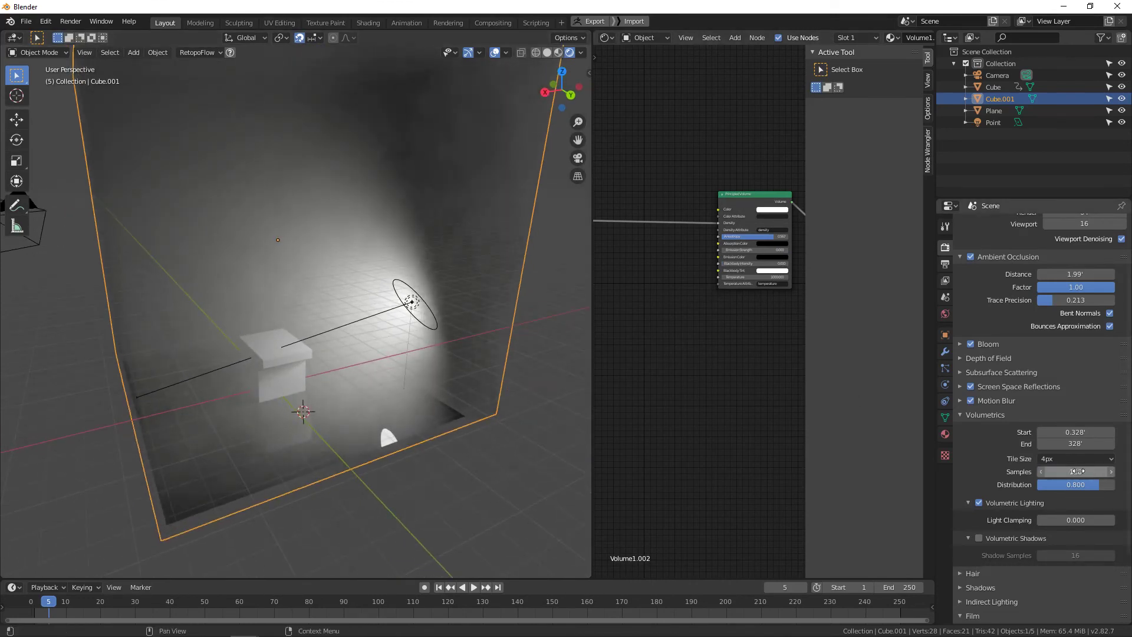
{"action": "middle_click_drag", "start_coordinate": [363, 234], "coordinate": [427, 307]}
{"action": "middle_click_drag", "start_coordinate": [451, 314], "coordinate": [596, 384]}
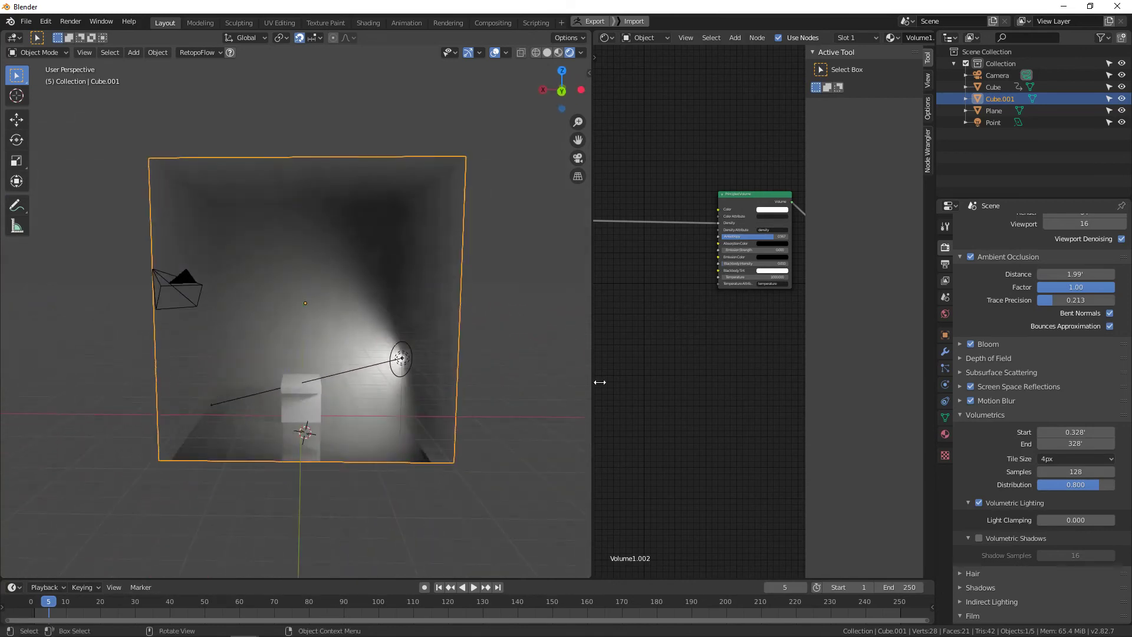
Step: Set the volumetrics Samples back to 64
{"action": "double_click", "coordinate": [1076, 472]}
{"action": "type", "text": "64"}
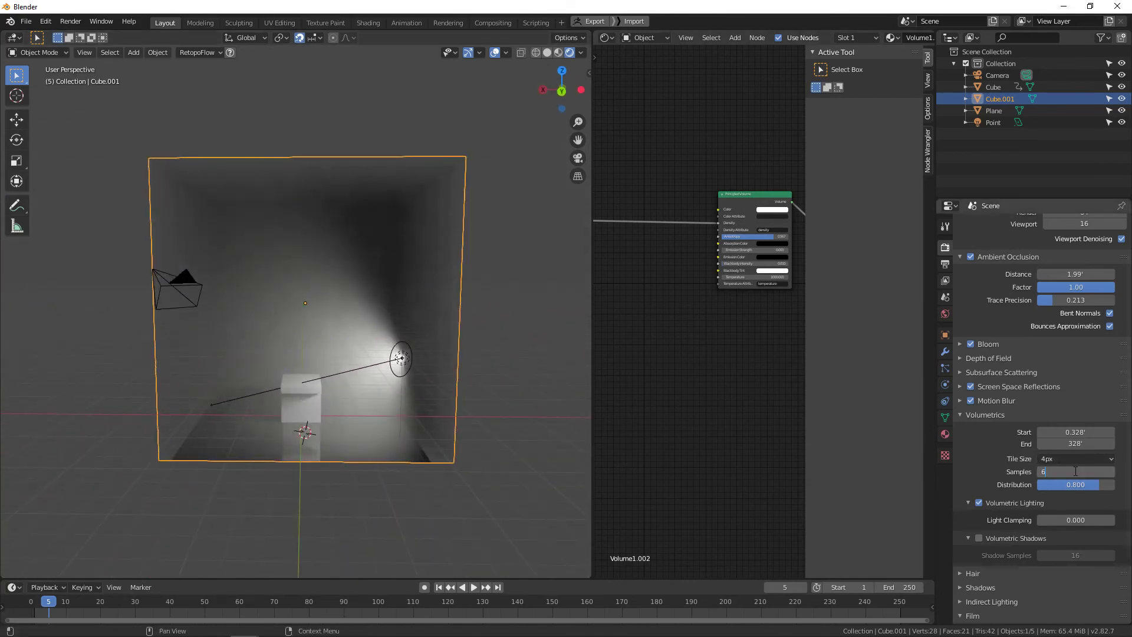
{"action": "key", "text": "Return"}
Step: Raise the volumetrics Distribution to 1.000, and try entering 3.8
{"action": "middle_click_drag", "start_coordinate": [346, 347], "coordinate": [484, 401]}
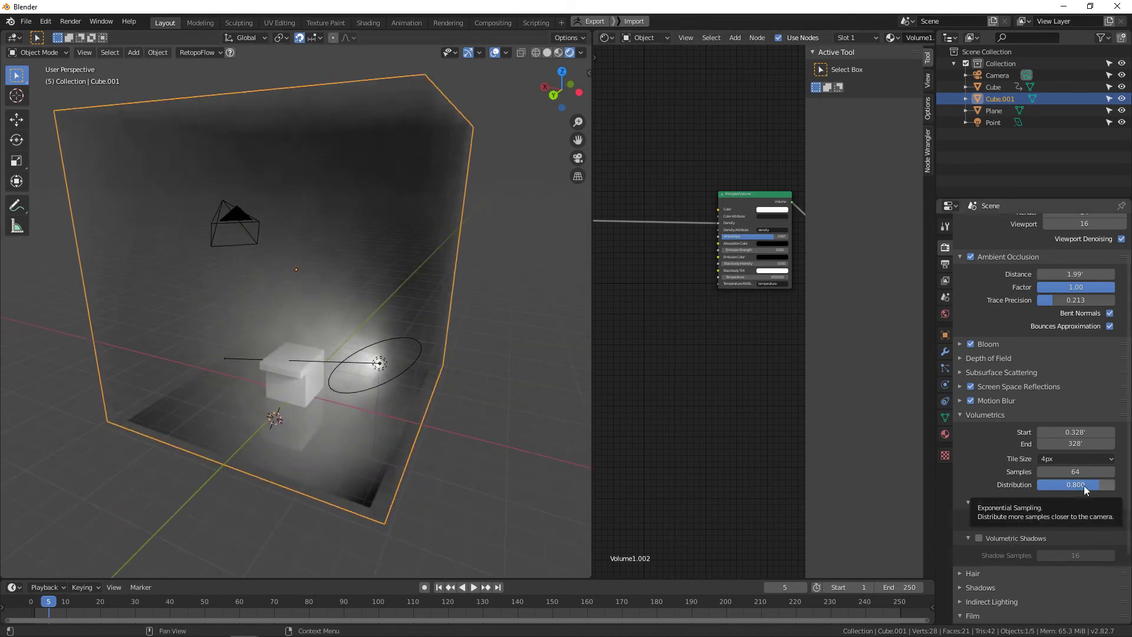
{"action": "mouse_move", "coordinate": [1077, 486]}
{"action": "left_mouse_down"}
{"action": "mouse_move", "coordinate": [1036, 485]}
{"action": "mouse_move", "coordinate": [1094, 486]}
{"action": "left_mouse_up"}
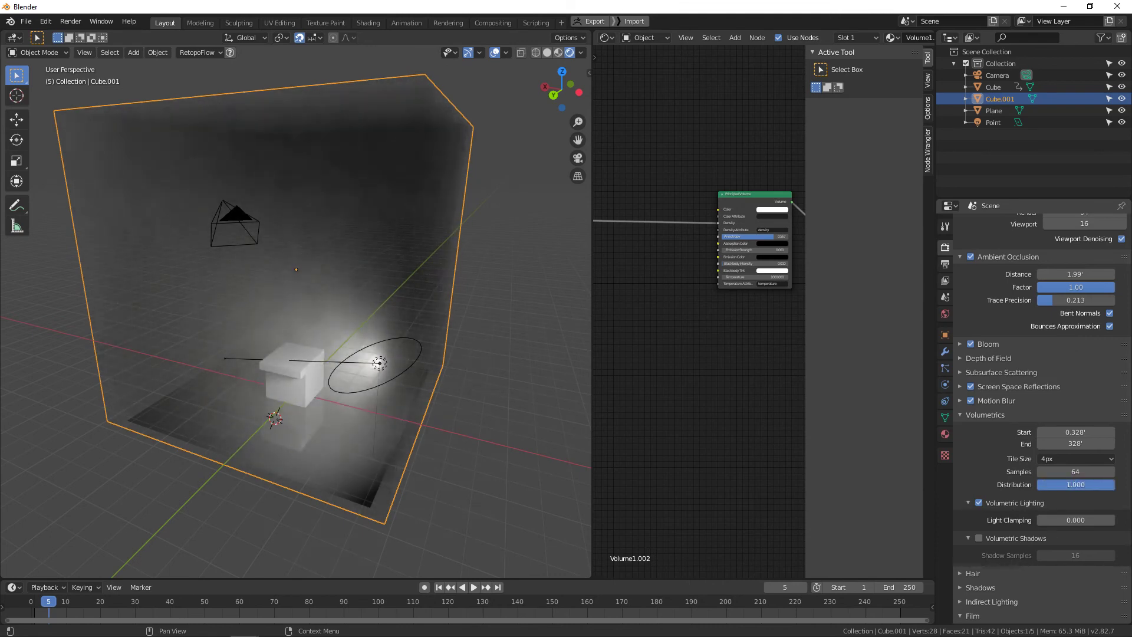
{"action": "left_click", "coordinate": [1075, 485]}
{"action": "type", "text": "3.8"}
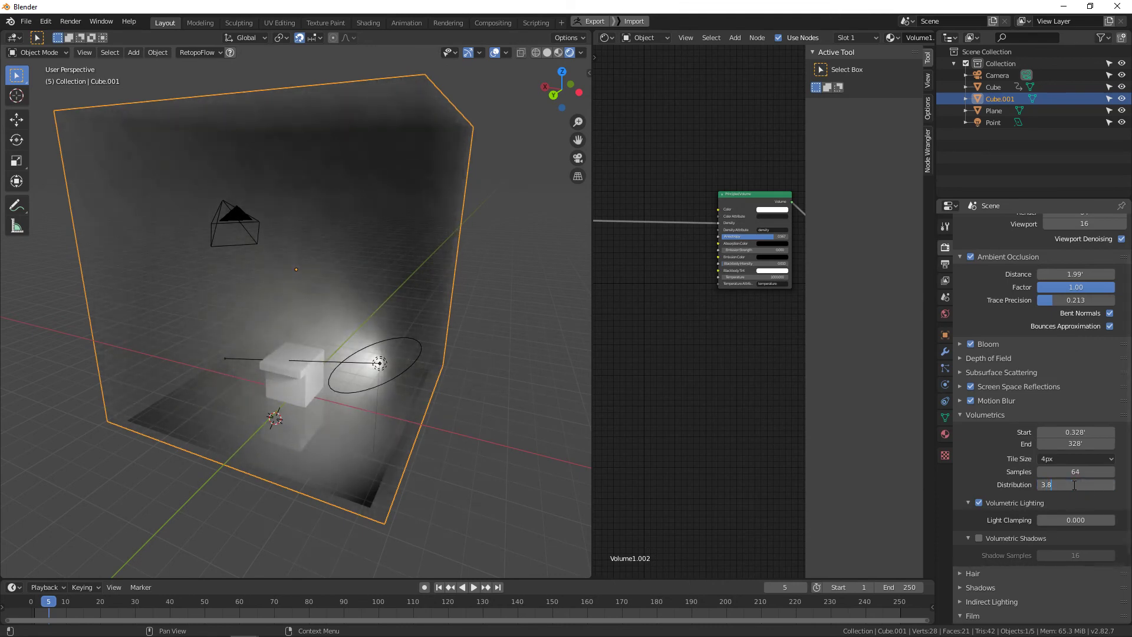
{"action": "key", "text": "Return"}
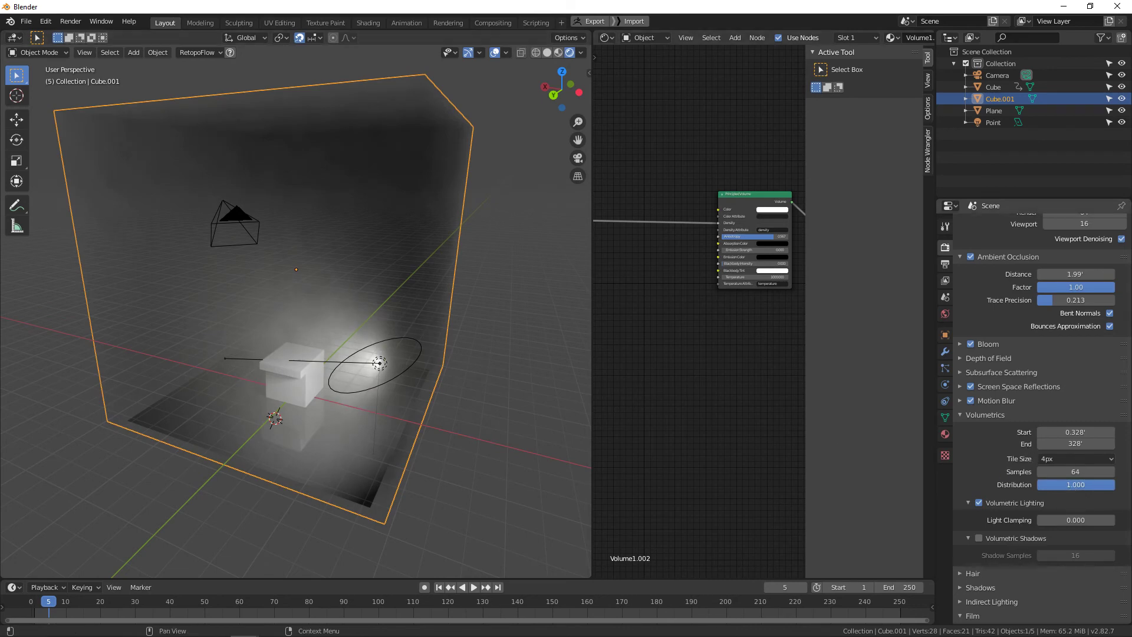
Step: Set the volumetrics Distribution to 0.8
{"action": "left_click", "coordinate": [1071, 486]}
{"action": "key", "text": "BackSpace"}
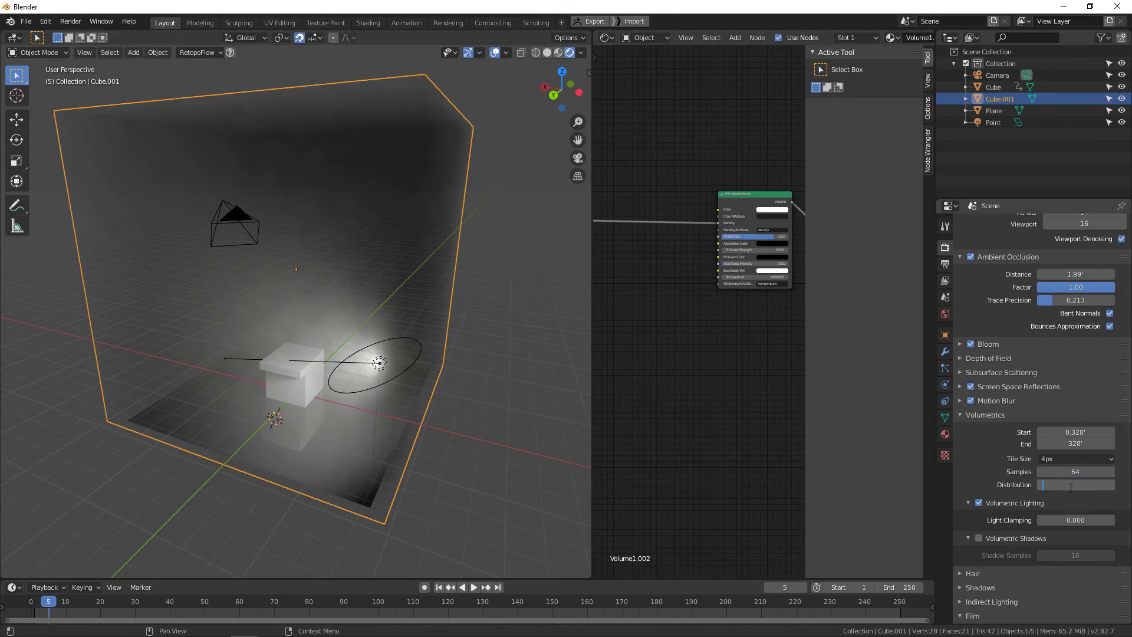
{"action": "type", "text": "0.8"}
{"action": "key", "text": "Return"}
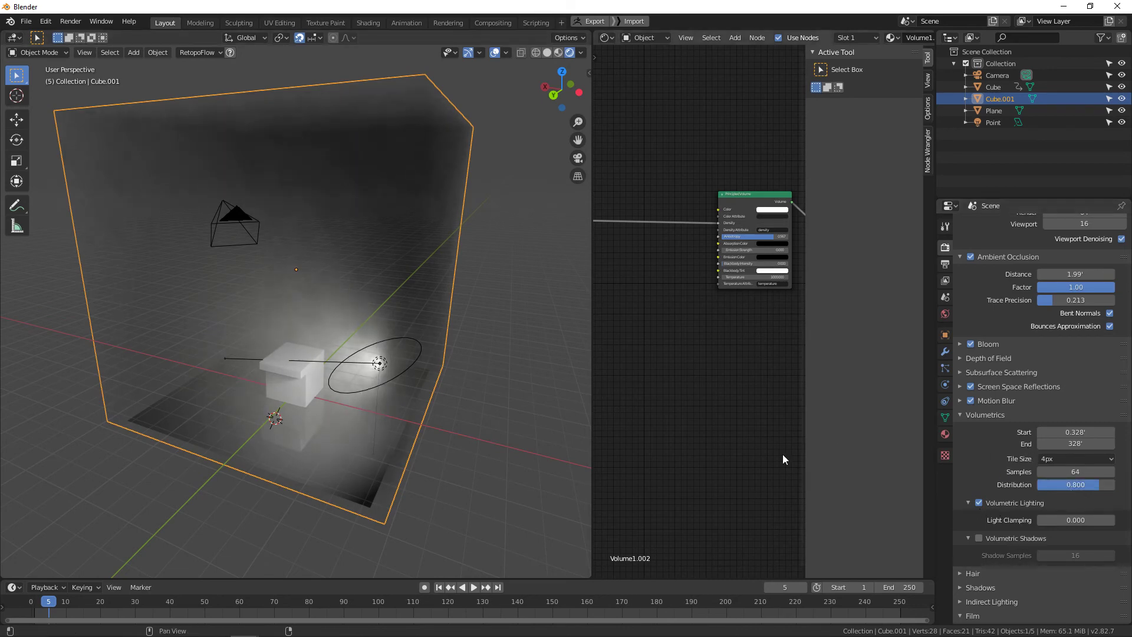
Step: Switch Volumetric Lighting off and on again to compare how the light affects the cube's fog
{"action": "middle_click_drag", "start_coordinate": [407, 378], "coordinate": [508, 375]}
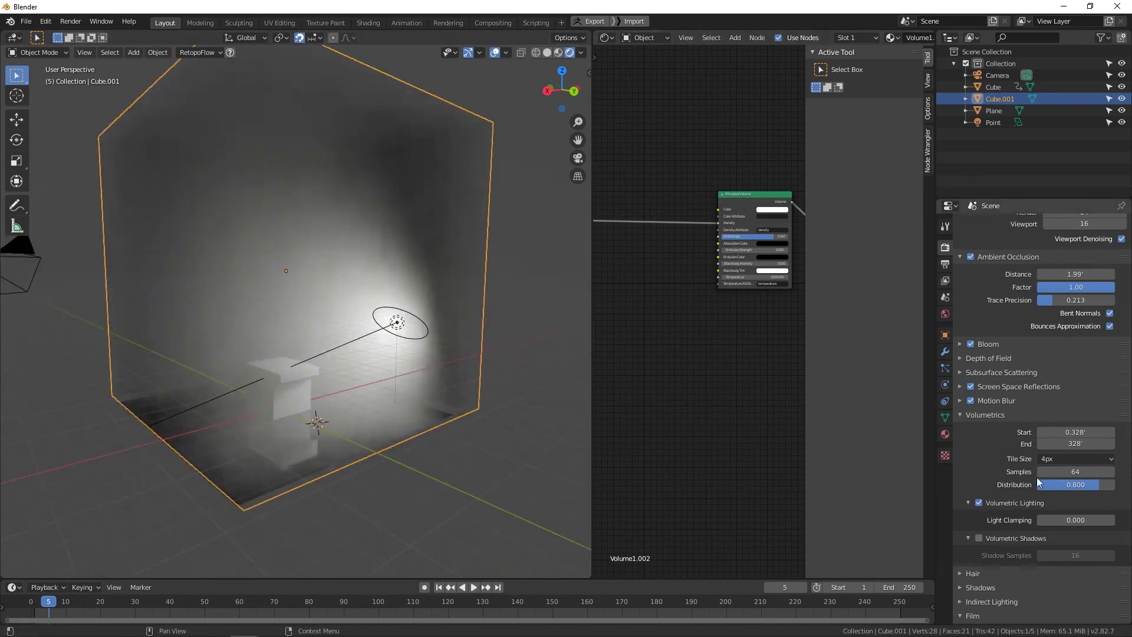
{"action": "left_click", "coordinate": [981, 503]}
{"action": "left_click", "coordinate": [982, 503]}
{"action": "middle_click_drag", "start_coordinate": [366, 381], "coordinate": [389, 297]}
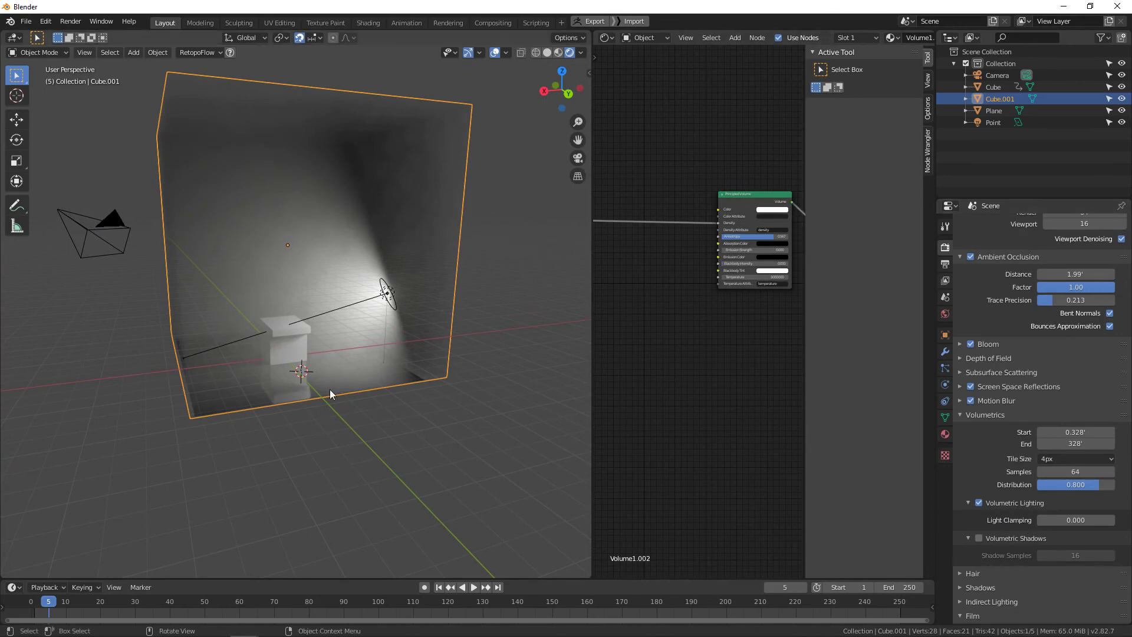
Step: Turn on Volumetric Shadows and examine the shadows cast through the fog from the side
{"action": "scroll", "coordinate": [331, 389], "scroll_direction": "up", "scroll_amount": 2}
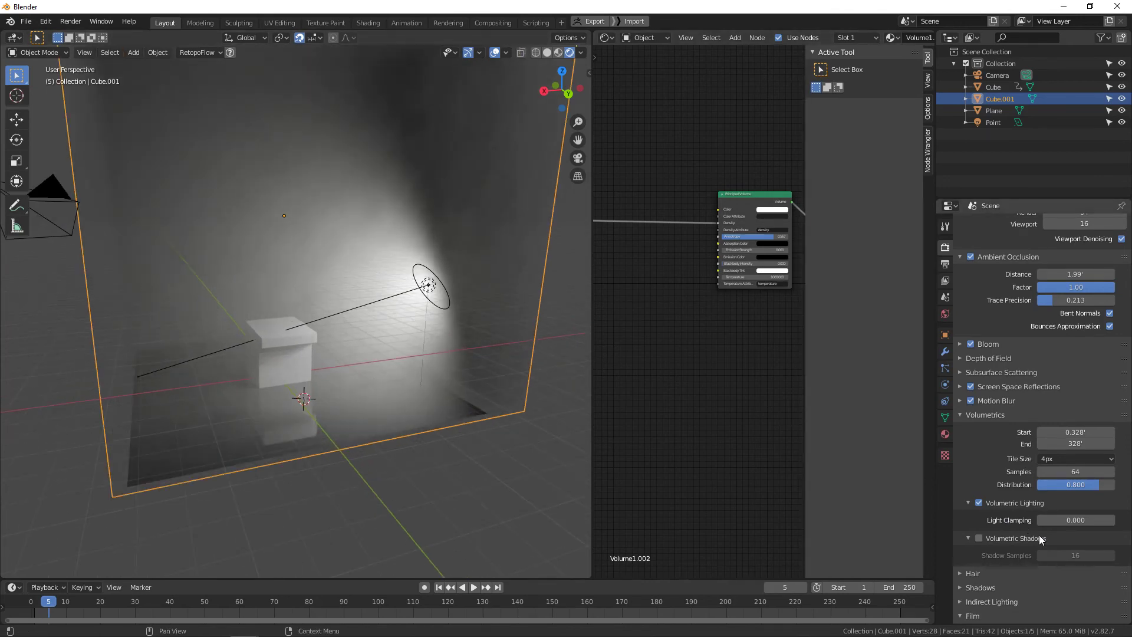
{"action": "left_click", "coordinate": [979, 538]}
{"action": "middle_click_drag", "start_coordinate": [366, 342], "coordinate": [203, 349]}
{"action": "mouse_move", "coordinate": [461, 307]}
{"action": "middle_mouse_down"}
{"action": "mouse_move", "coordinate": [447, 283]}
{"action": "mouse_move", "coordinate": [317, 281]}
{"action": "mouse_move", "coordinate": [448, 306]}
{"action": "middle_mouse_up"}
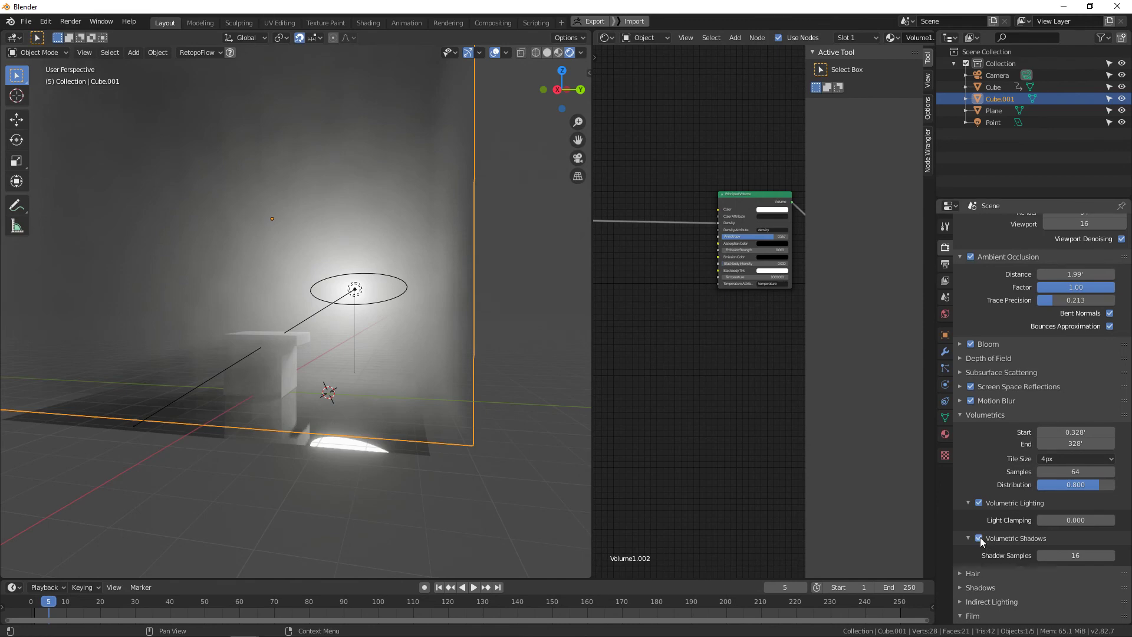
Step: Switch Volumetric Shadows off and on again to compare how the shadows affect the cube's fog
{"action": "left_click", "coordinate": [980, 537]}
{"action": "left_click", "coordinate": [981, 537]}
{"action": "left_click", "coordinate": [980, 537]}
{"action": "left_click", "coordinate": [980, 538]}
Step: Examine the volumetric shadows around the block and the light from several sides of the fog cube
{"action": "middle_click_drag", "start_coordinate": [383, 289], "coordinate": [338, 323]}
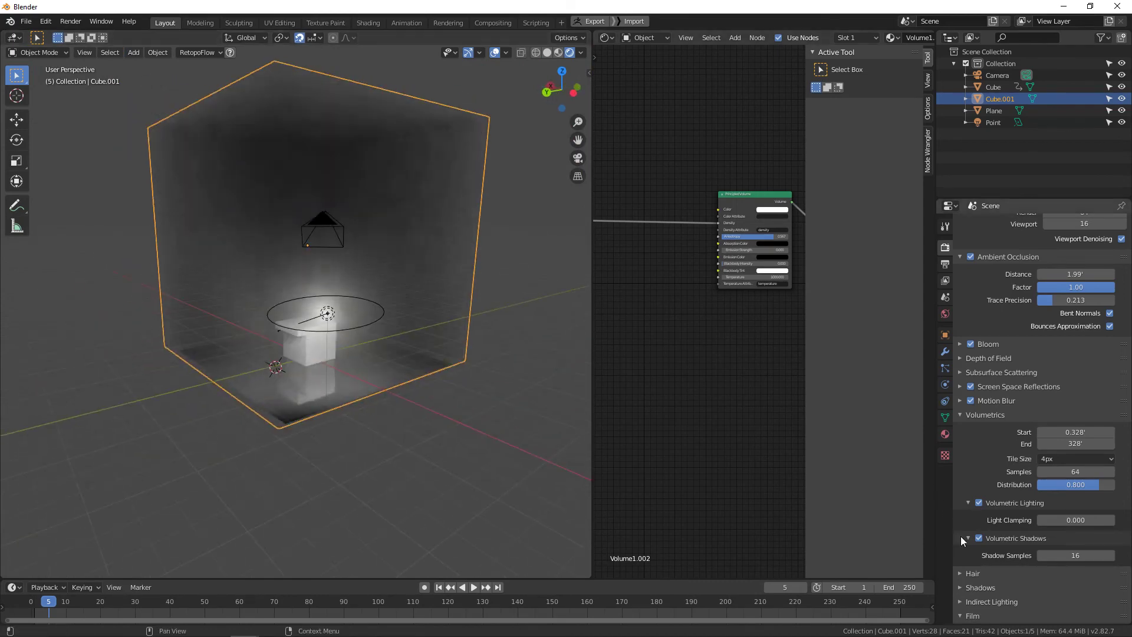
{"action": "middle_click_drag", "start_coordinate": [448, 369], "coordinate": [899, 470]}
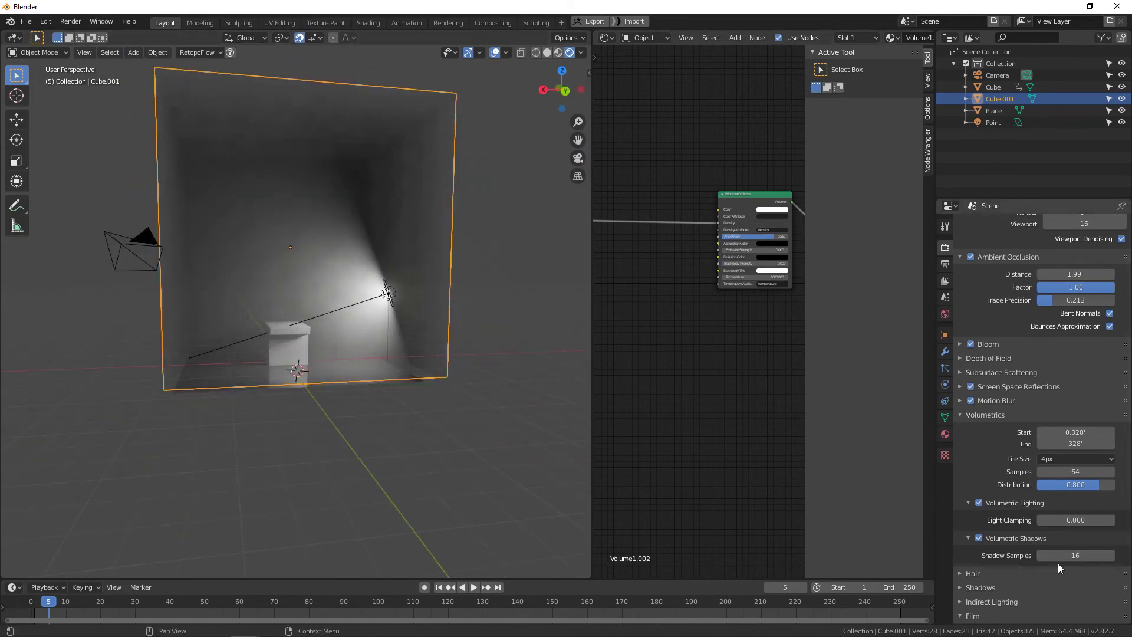
{"action": "scroll", "coordinate": [309, 382], "scroll_direction": "up", "scroll_amount": 2}
{"action": "middle_click_drag", "start_coordinate": [309, 383], "coordinate": [253, 356]}
{"action": "scroll", "coordinate": [227, 359], "scroll_direction": "up", "scroll_amount": 2}
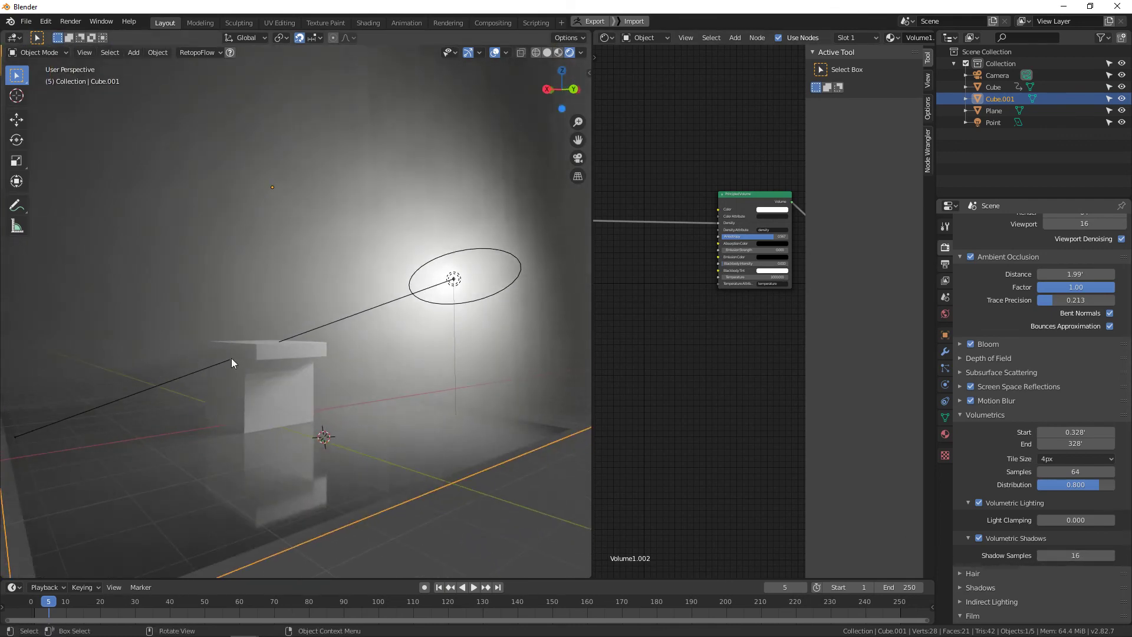
{"action": "scroll", "coordinate": [405, 359], "scroll_direction": "down", "scroll_amount": 3}
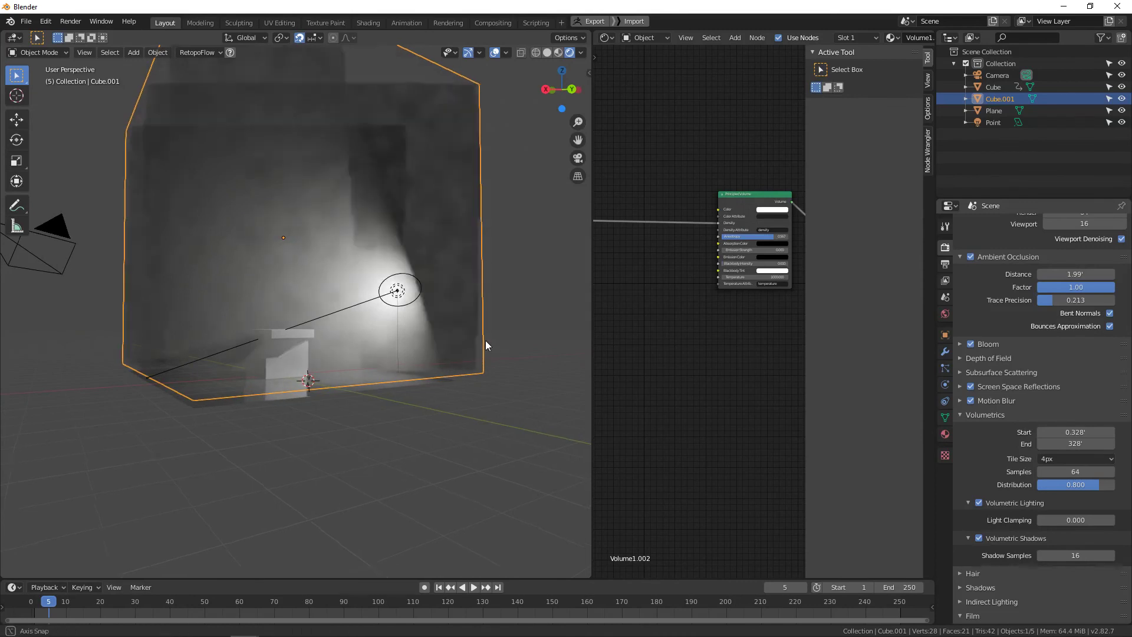
{"action": "middle_click_drag", "start_coordinate": [486, 341], "coordinate": [462, 355]}
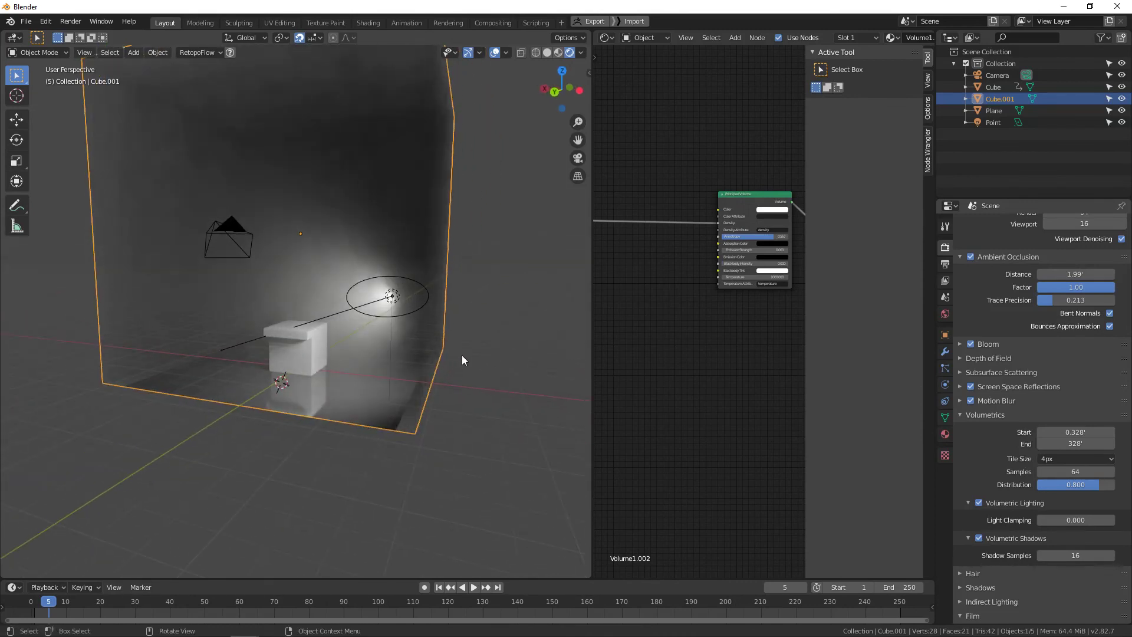
{"action": "middle_click_drag", "start_coordinate": [269, 338], "coordinate": [370, 340]}
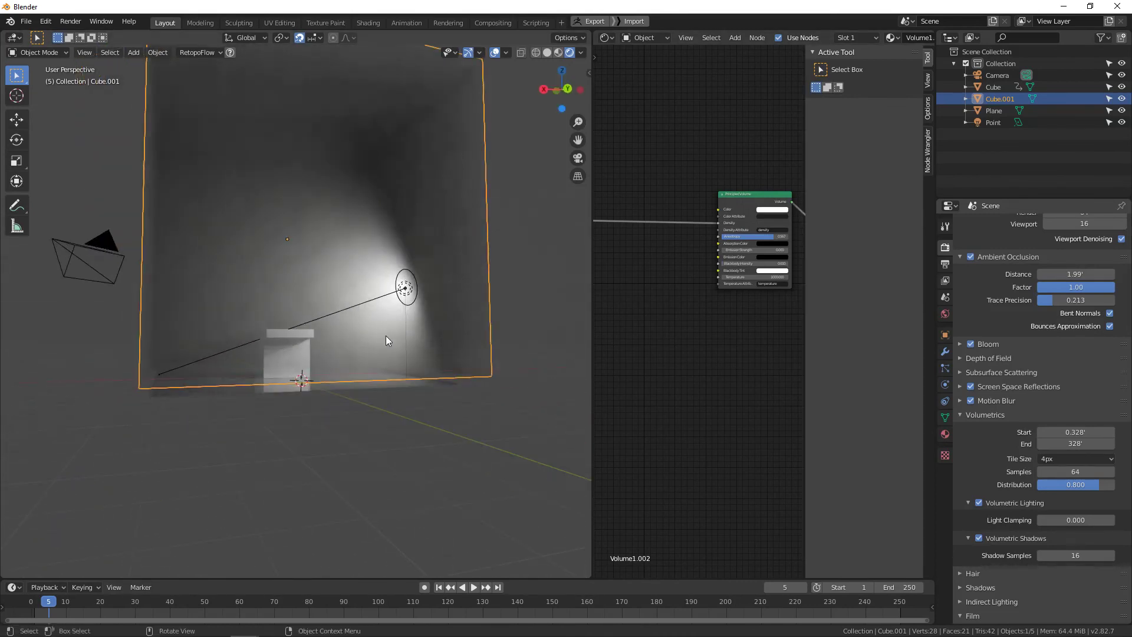
Step: Try adjusting the volumetric Light Clamping, and reset it to 0
{"action": "mouse_move", "coordinate": [1067, 521]}
{"action": "left_mouse_down"}
{"action": "mouse_move", "coordinate": [1102, 521]}
{"action": "mouse_move", "coordinate": [1068, 523]}
{"action": "left_mouse_up"}
{"action": "left_click", "coordinate": [1065, 524]}
{"action": "type", "text": "0"}
{"action": "key", "text": "Return"}
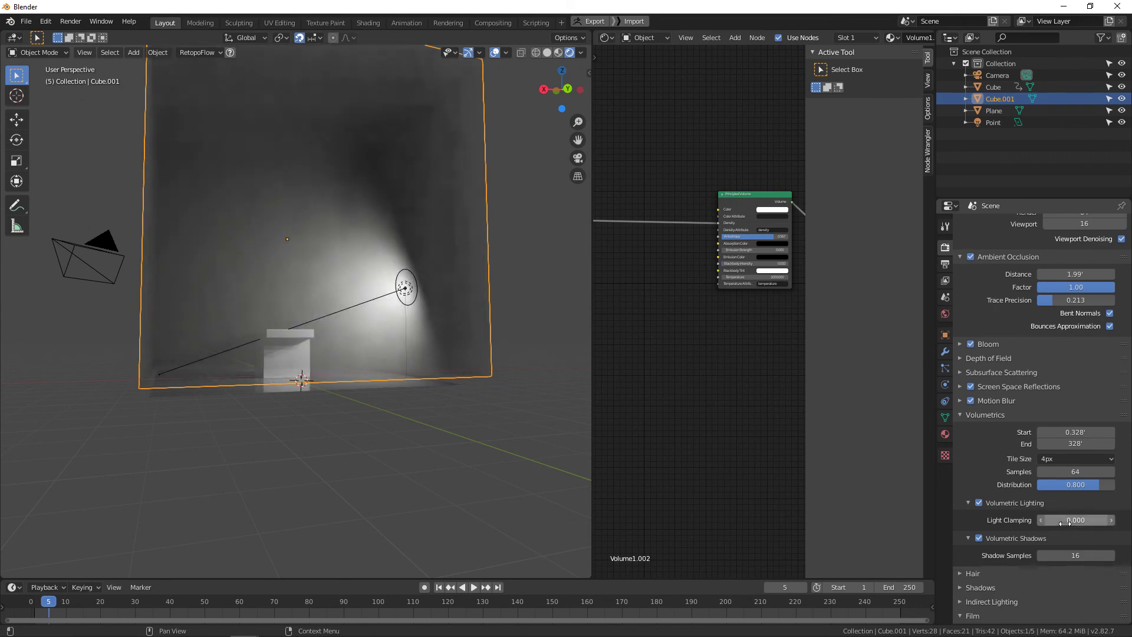
Step: Inspect the light falloff and shadows in the fog cube from close up and from farther away
{"action": "middle_click_drag", "start_coordinate": [519, 330], "coordinate": [465, 179]}
{"action": "middle_click_drag", "start_coordinate": [409, 244], "coordinate": [445, 240]}
{"action": "scroll", "coordinate": [444, 237], "scroll_direction": "up", "scroll_amount": 3}
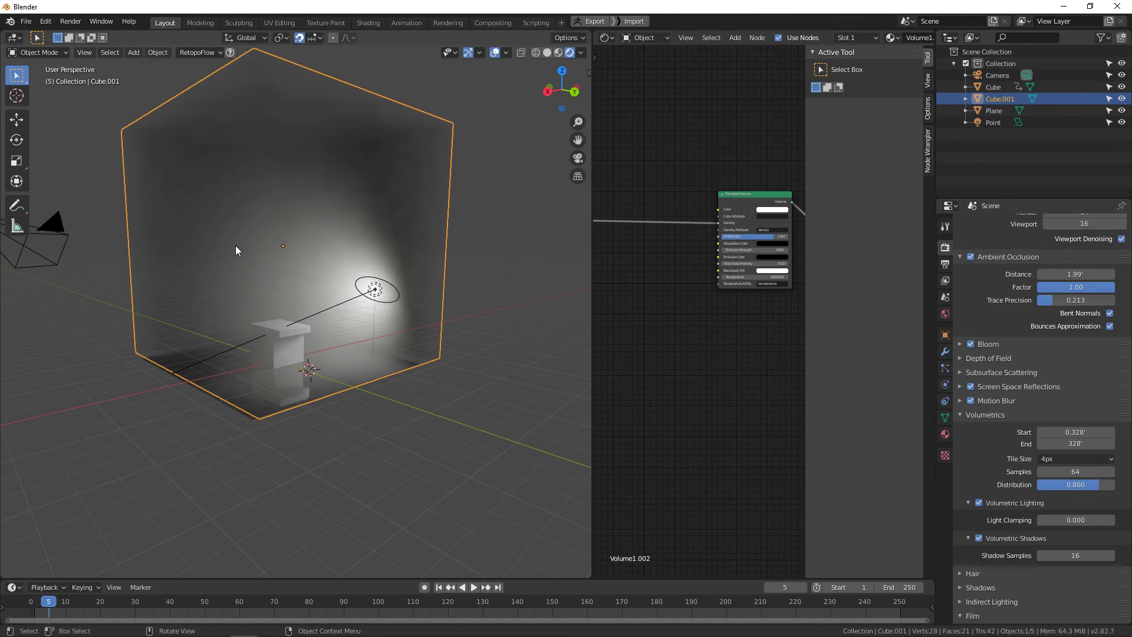
{"action": "middle_click_drag", "start_coordinate": [272, 187], "coordinate": [205, 214]}
{"action": "scroll", "coordinate": [205, 216], "scroll_direction": "down", "scroll_amount": 5}
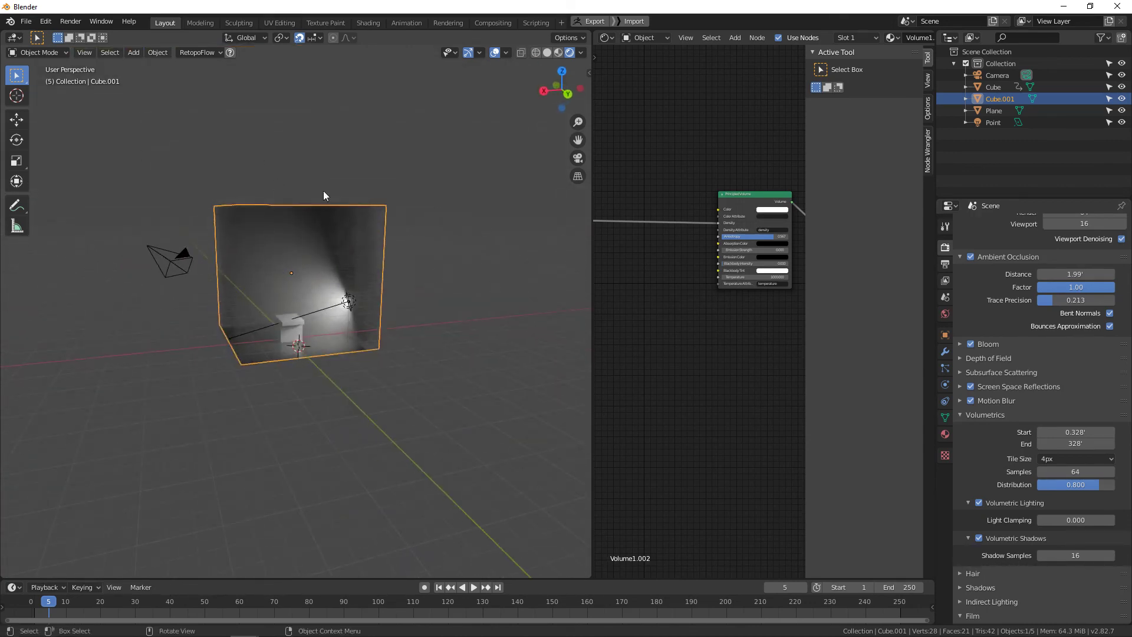
Step: Show the Physical Atmosphere add-on's settings in the 3D view, and look at the fog cube from above
{"action": "key", "text": "n"}
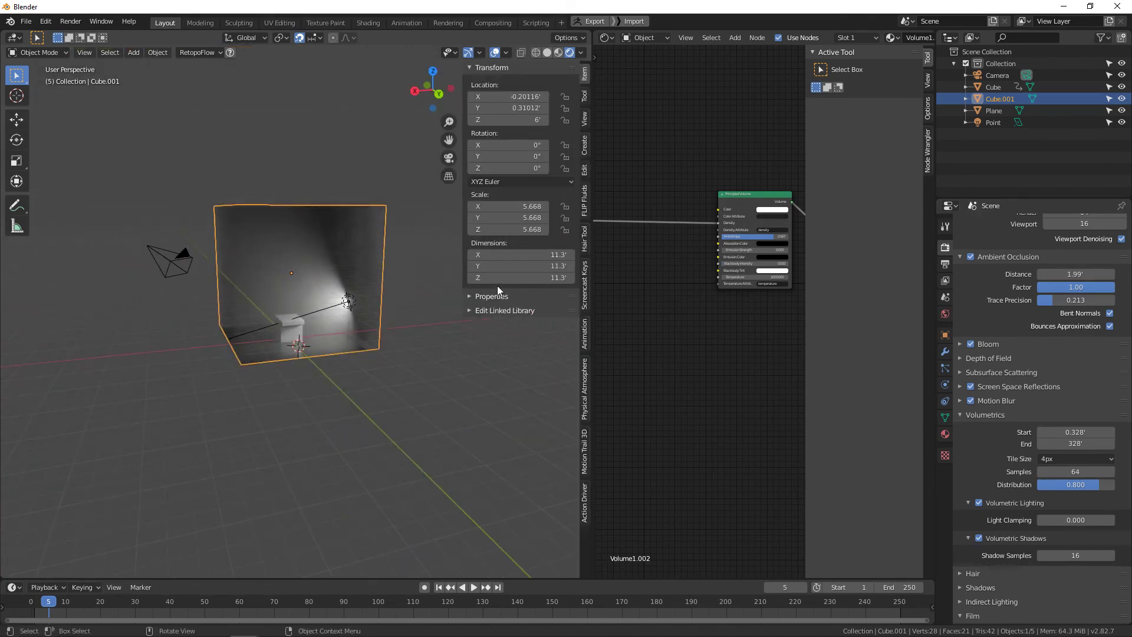
{"action": "left_click", "coordinate": [585, 281]}
{"action": "left_click", "coordinate": [586, 383]}
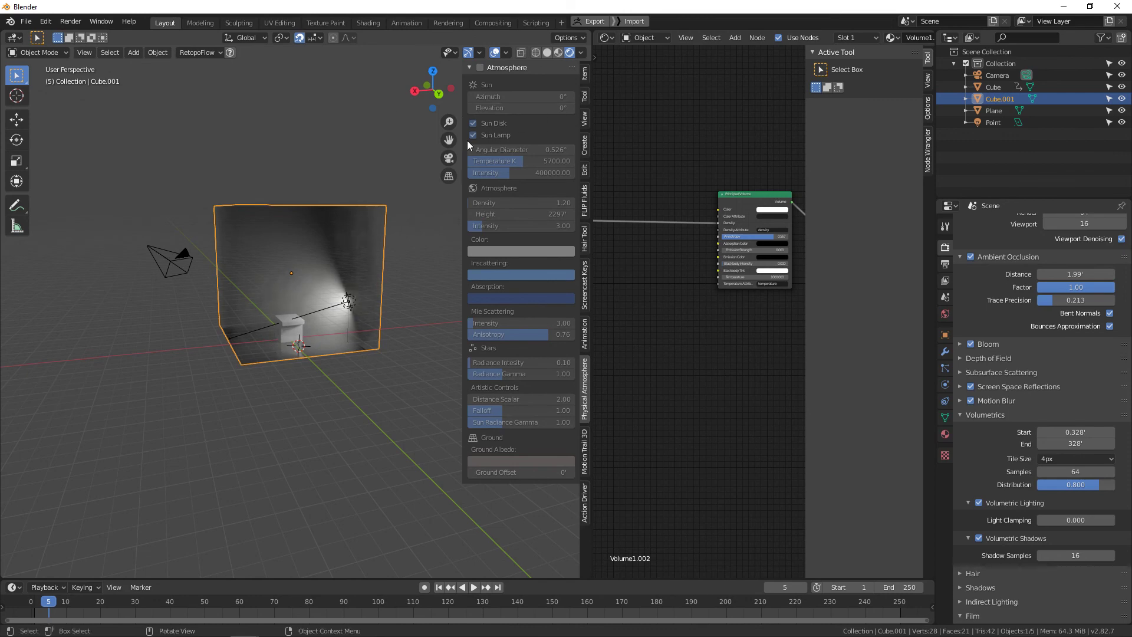
{"action": "middle_click_drag", "start_coordinate": [457, 150], "coordinate": [404, 185]}
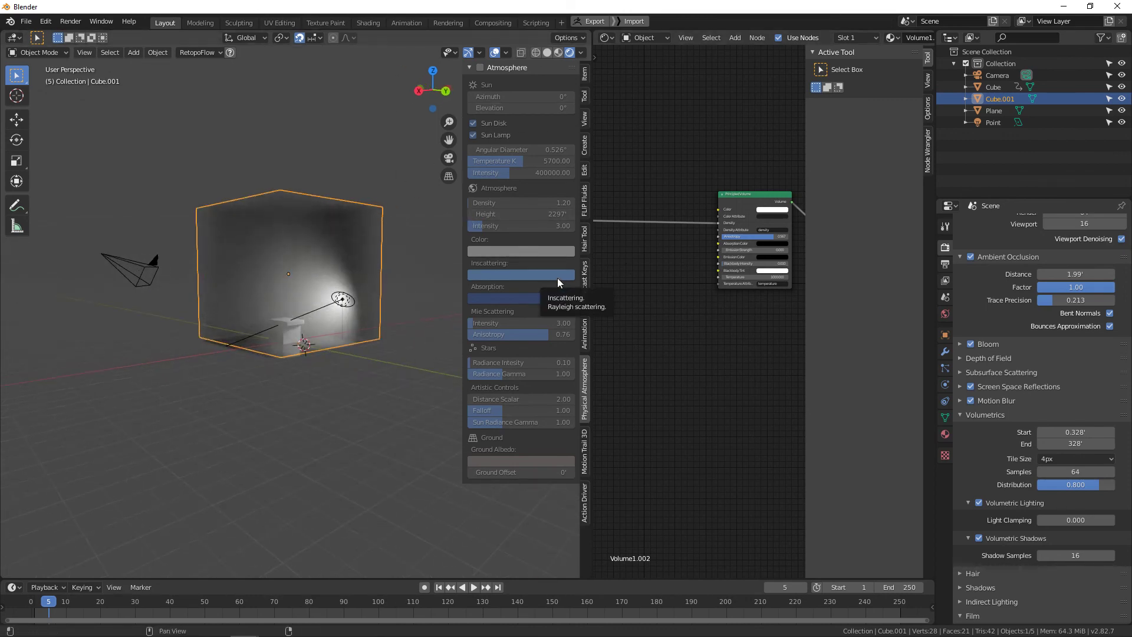
{"action": "middle_click_drag", "start_coordinate": [378, 236], "coordinate": [356, 271]}
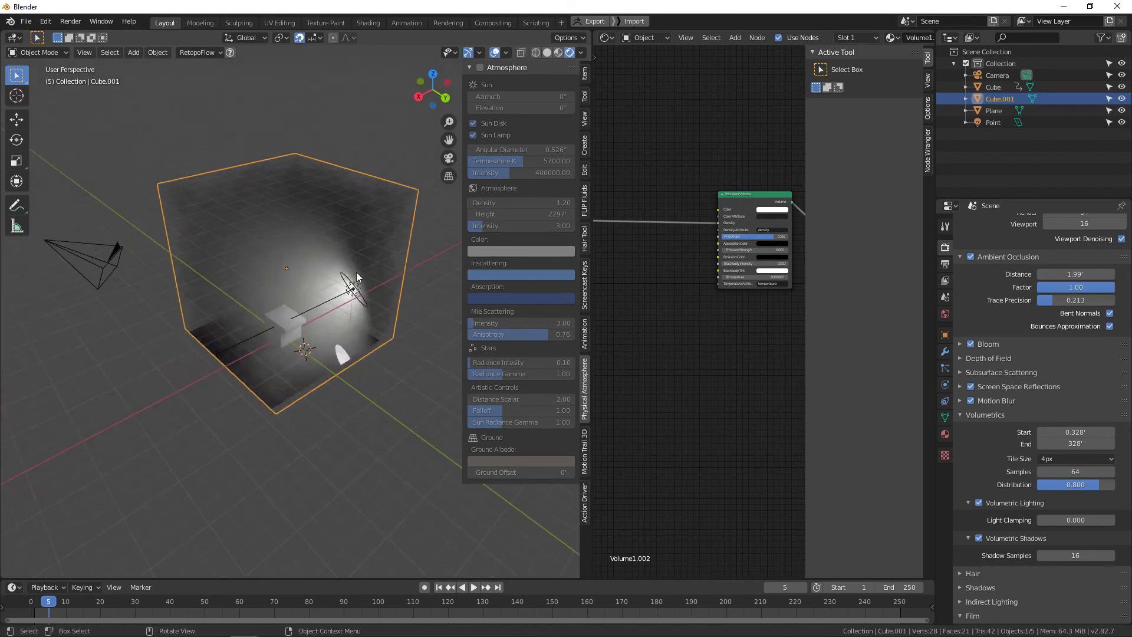
{"action": "scroll", "coordinate": [356, 272], "scroll_direction": "up", "scroll_amount": 3}
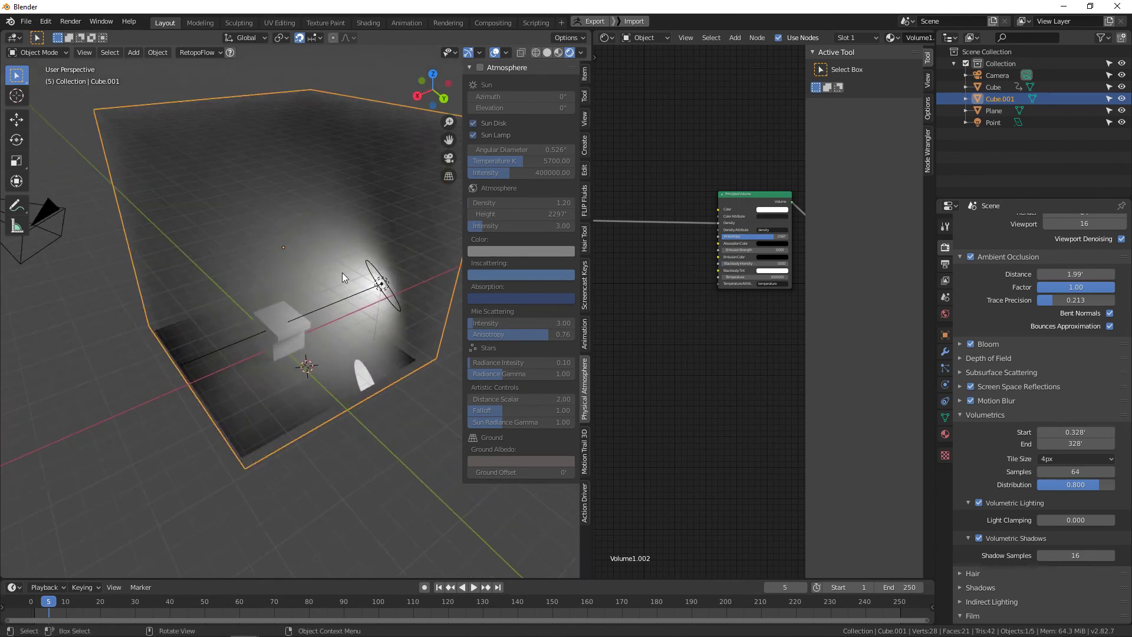